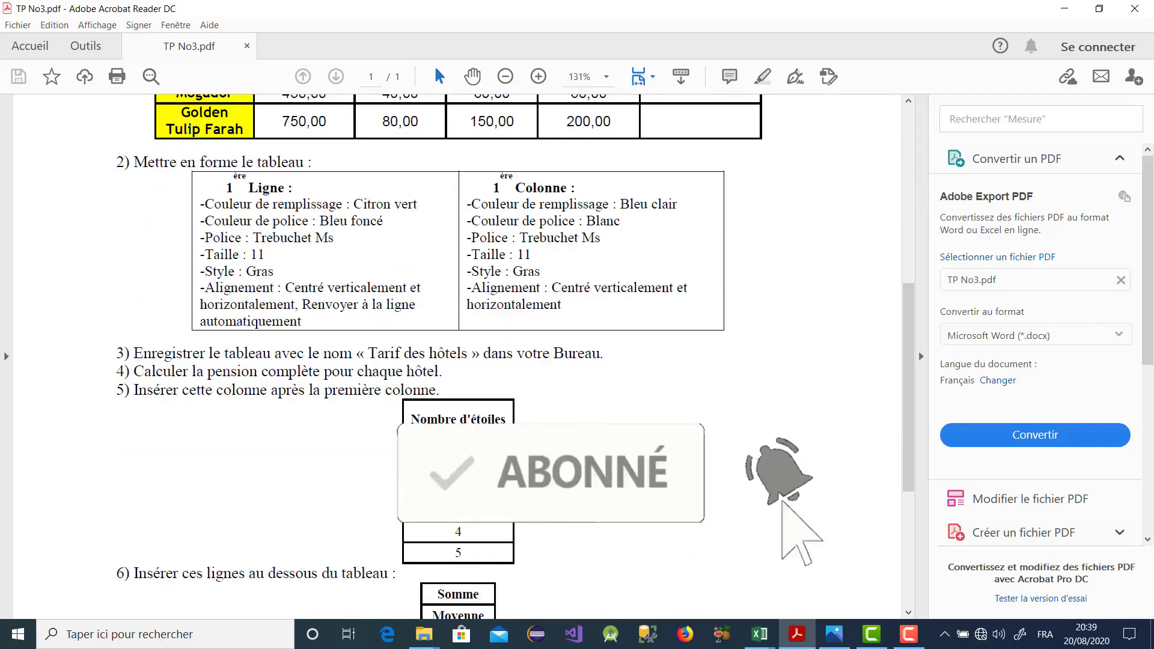
Step: Review the remaining TP No3 tasks in the PDF, switch to Excel and compare the completed TP3 sheet with Solution TP3
{"action": "scroll", "coordinate": [482, 495], "scroll_direction": "down", "scroll_amount": 3}
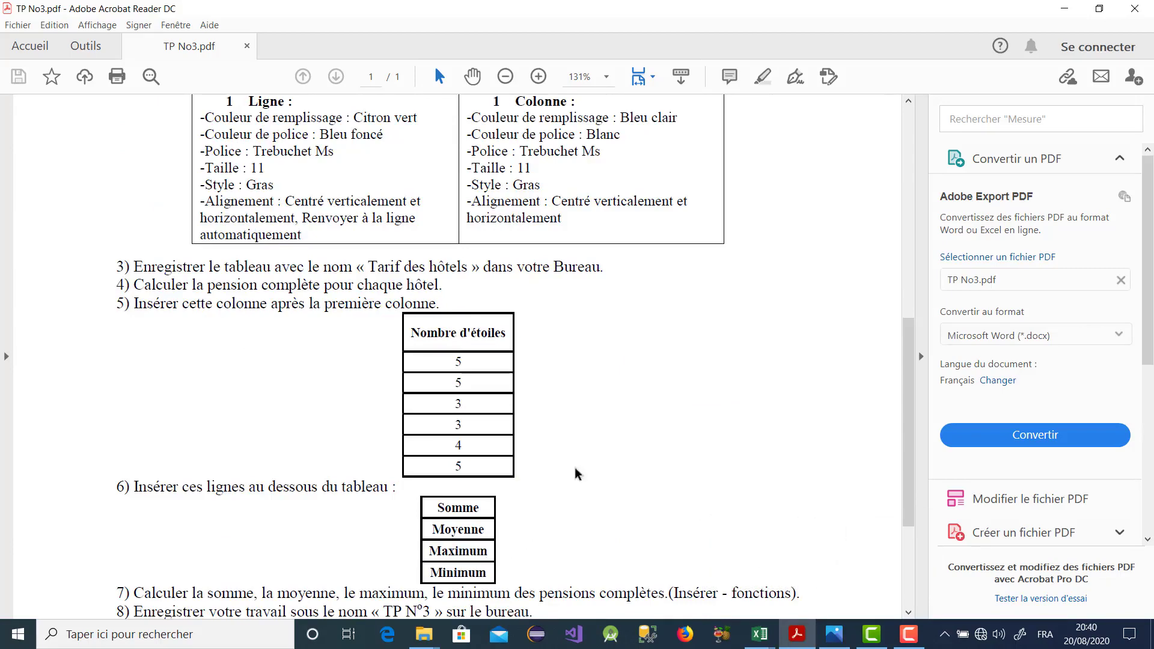
{"action": "scroll", "coordinate": [608, 407], "scroll_direction": "down", "scroll_amount": 1}
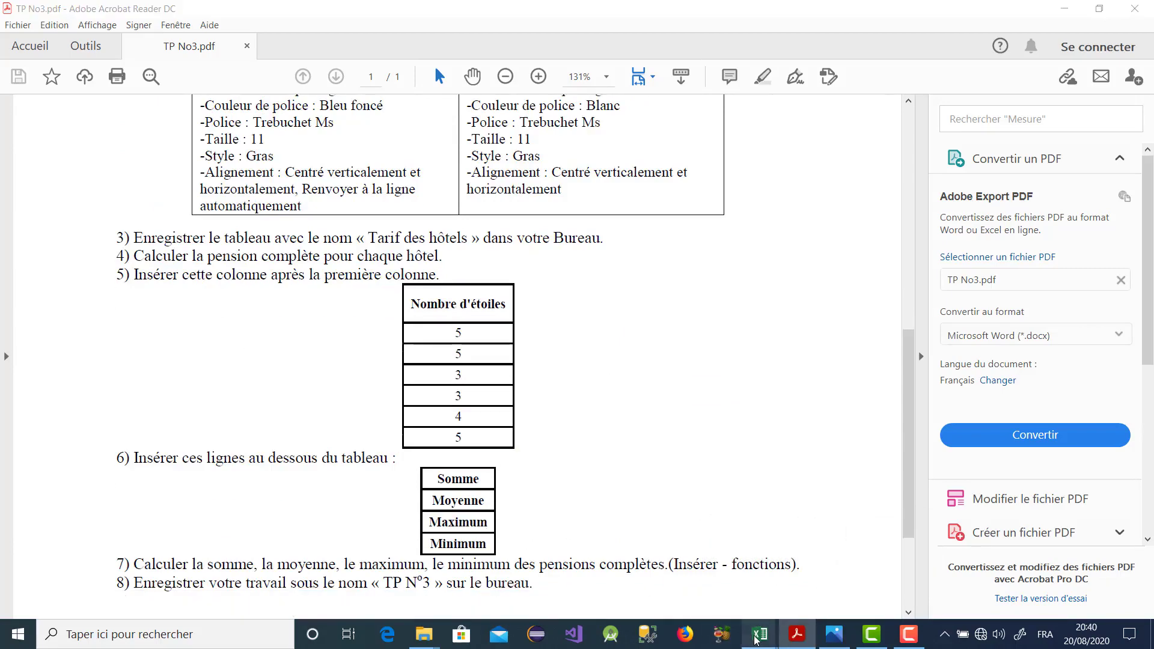
{"action": "mouse_move", "coordinate": [742, 636]}
{"action": "left_click", "coordinate": [703, 586]}
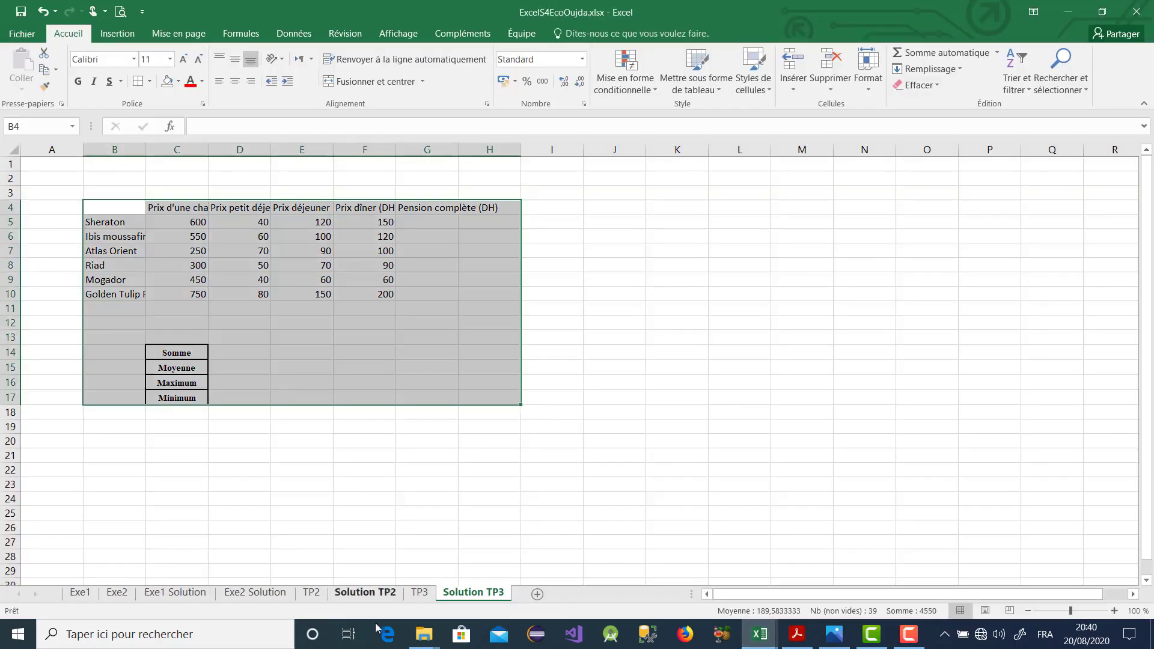
{"action": "left_click", "coordinate": [420, 593]}
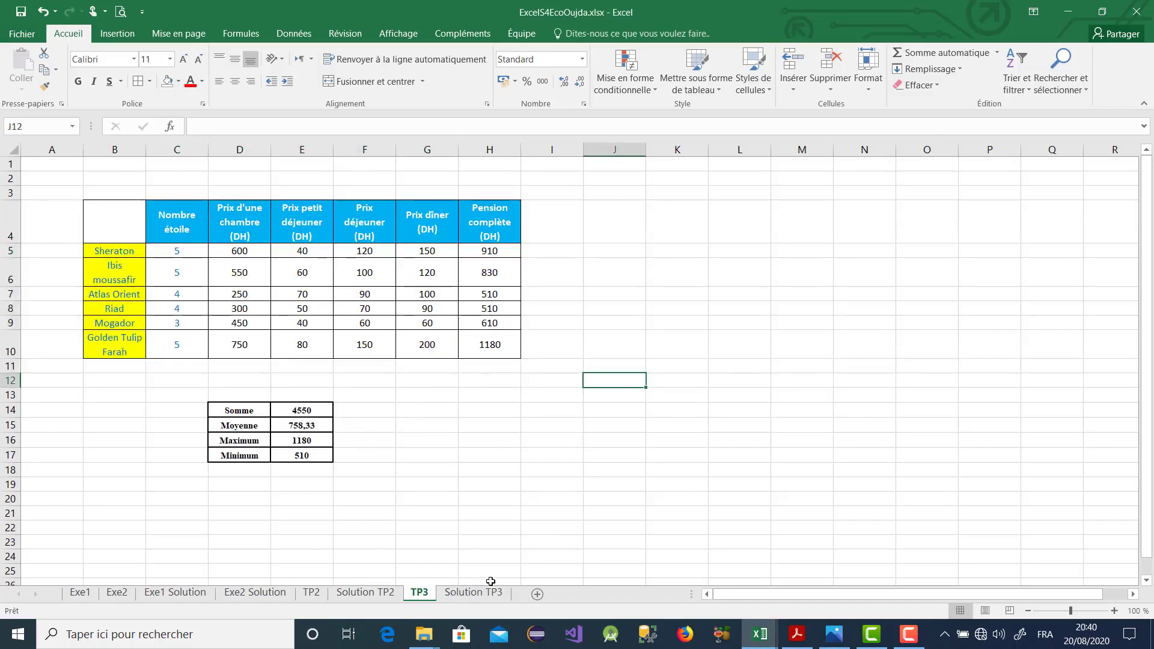
{"action": "left_click", "coordinate": [473, 593]}
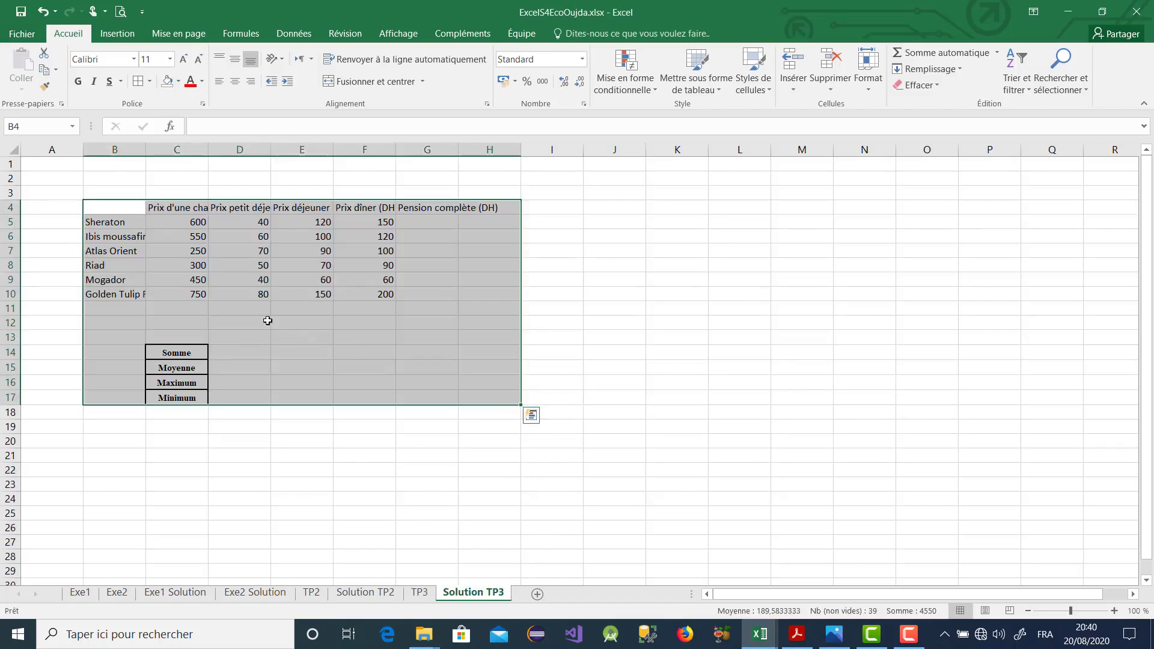
{"action": "left_click", "coordinate": [173, 208]}
{"action": "right_click", "coordinate": [173, 209]}
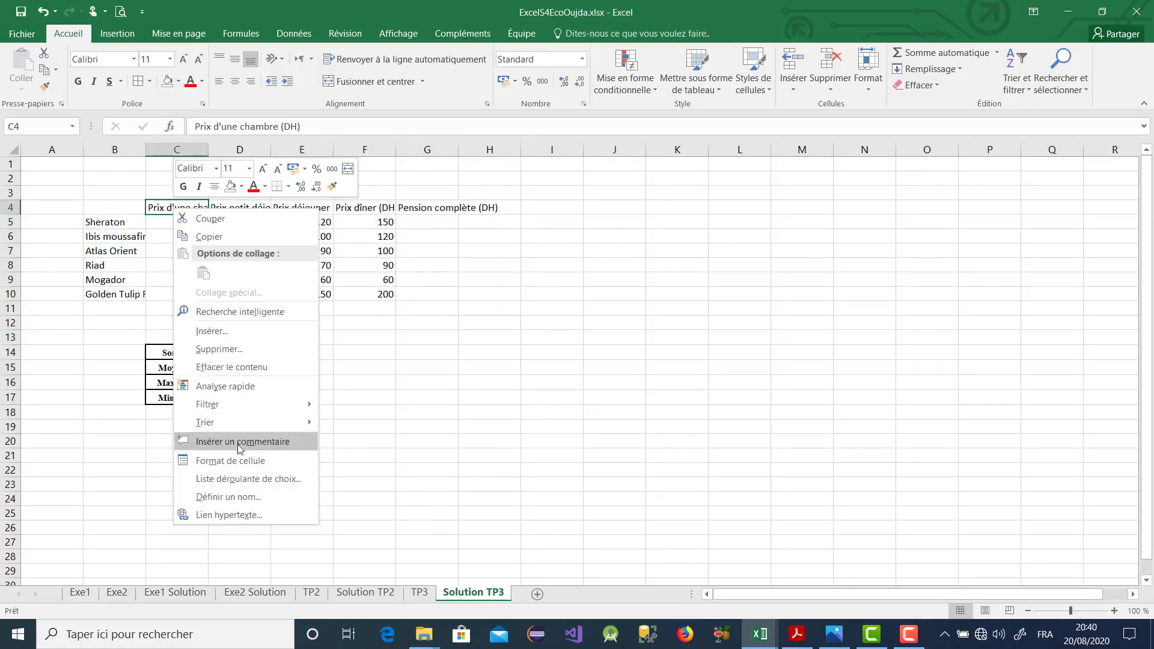
{"action": "key", "text": "Escape"}
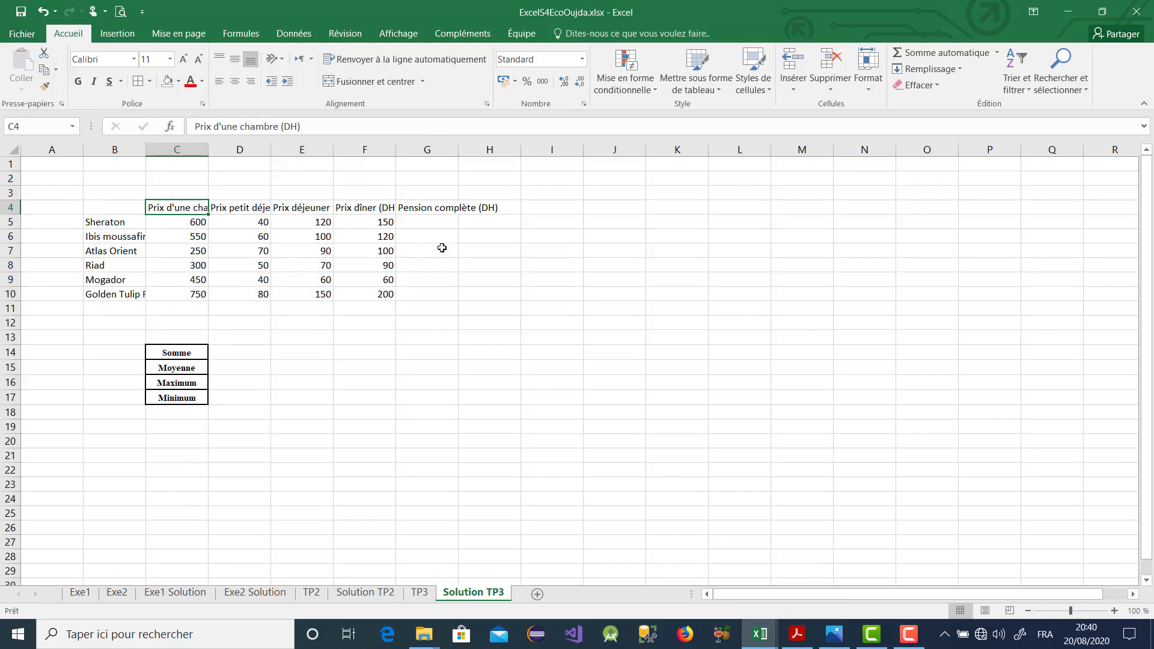
Step: Centre the header cells C4:H4 horizontally and vertically, and enable automatic text wrapping in their cell format
{"action": "left_click_drag", "start_coordinate": [184, 205], "coordinate": [480, 207]}
{"action": "right_click", "coordinate": [189, 208]}
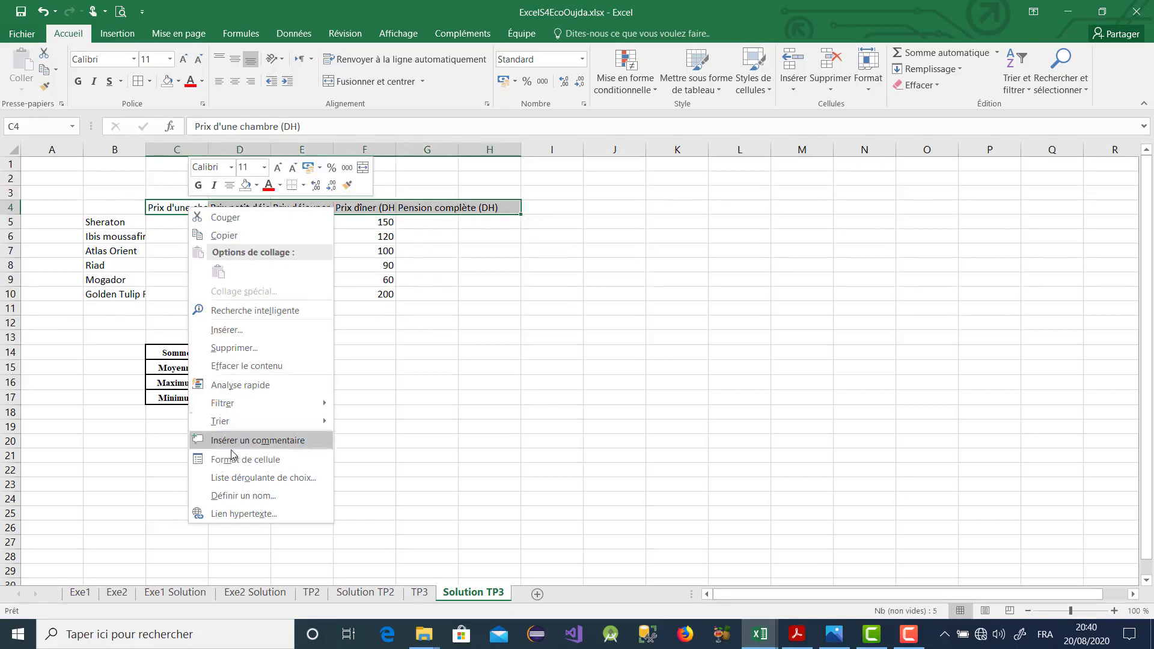
{"action": "left_click", "coordinate": [264, 462]}
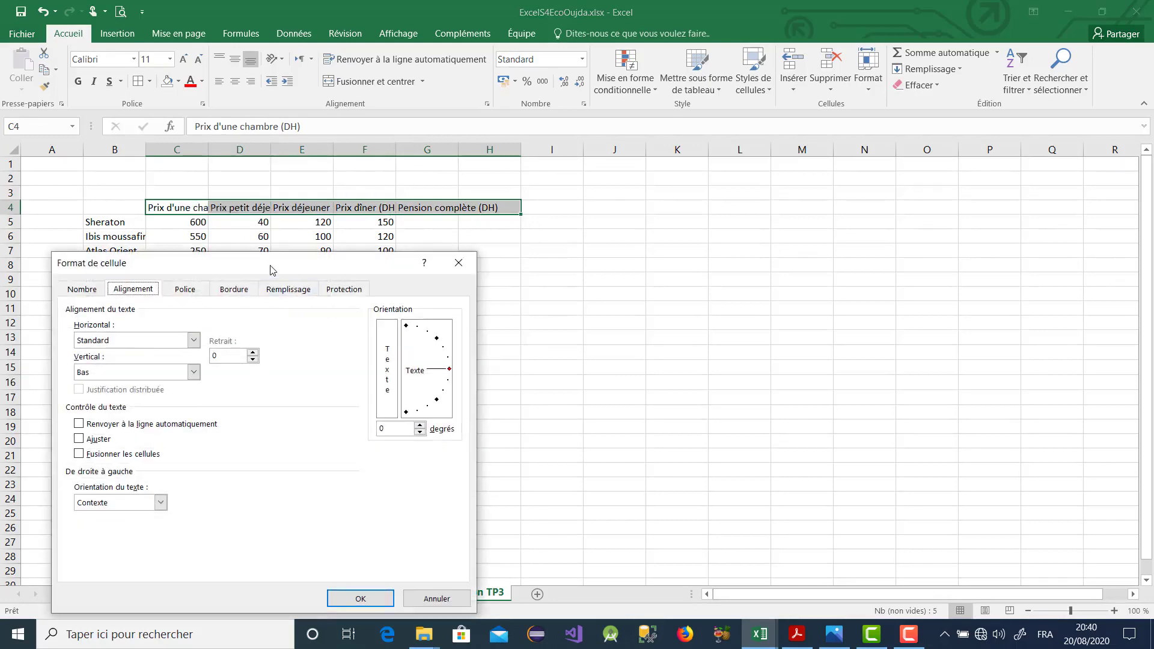
{"action": "left_click_drag", "start_coordinate": [272, 267], "coordinate": [449, 117]}
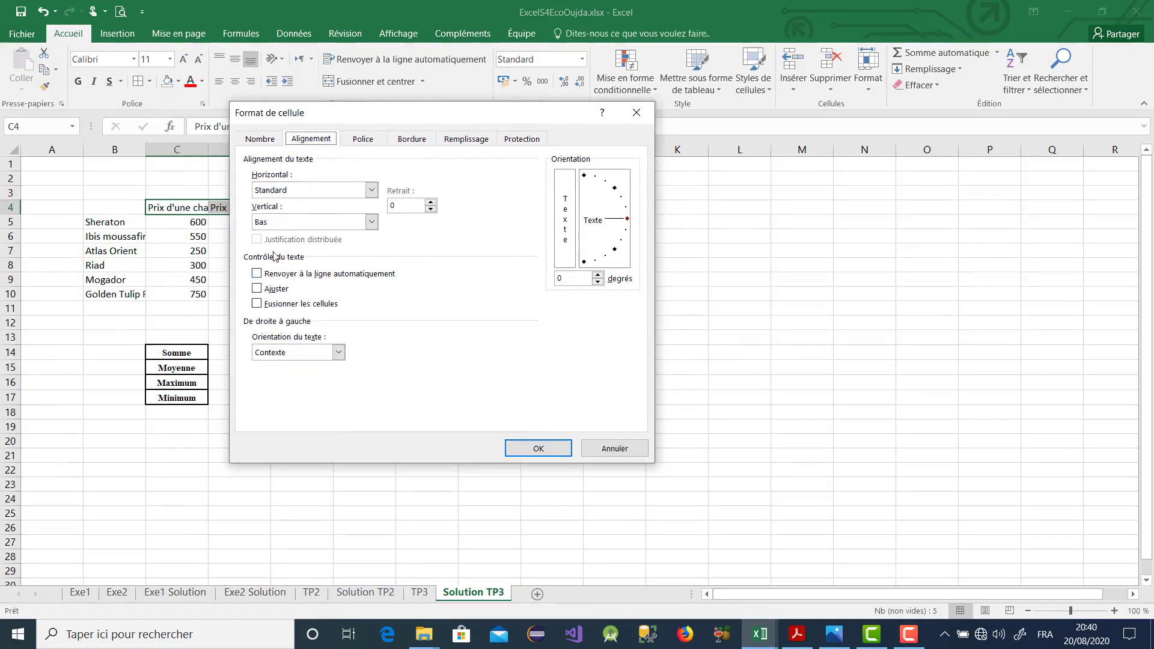
{"action": "left_click", "coordinate": [289, 191]}
{"action": "left_click", "coordinate": [291, 225]}
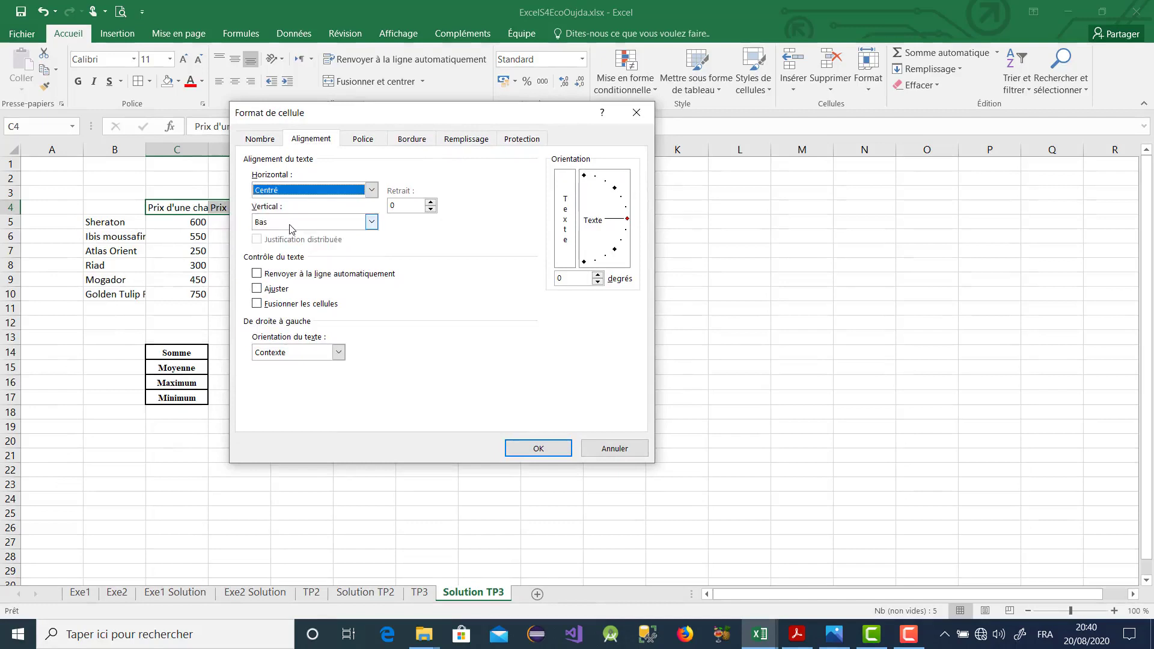
{"action": "left_click", "coordinate": [290, 223]}
{"action": "left_click", "coordinate": [286, 246]}
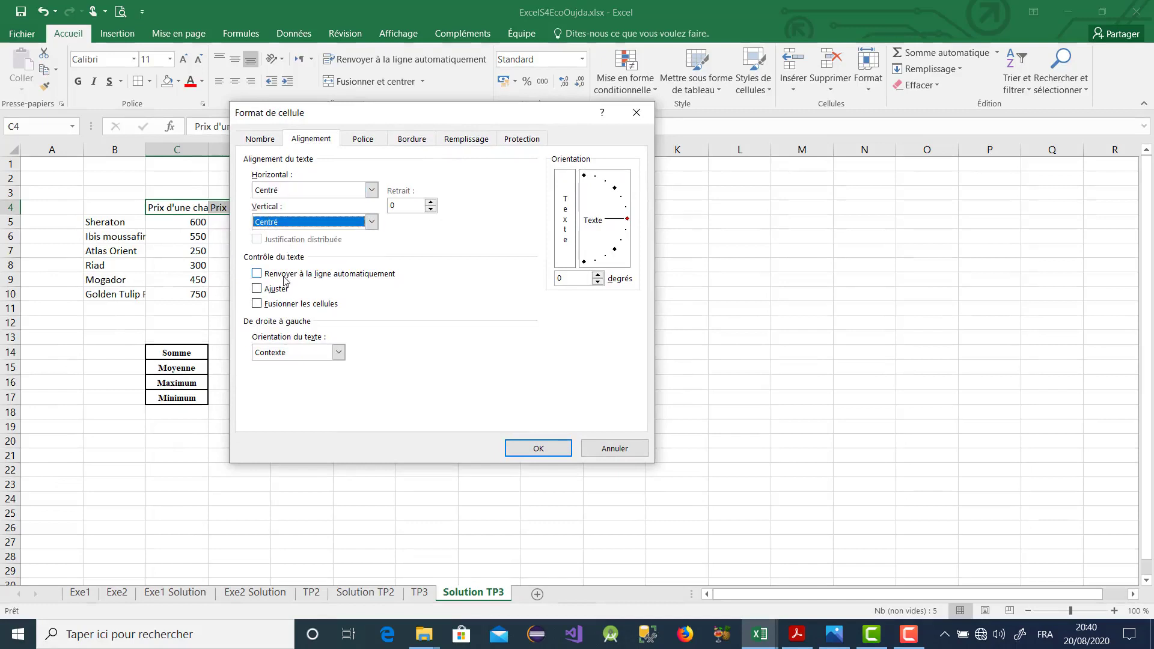
{"action": "left_click", "coordinate": [286, 276]}
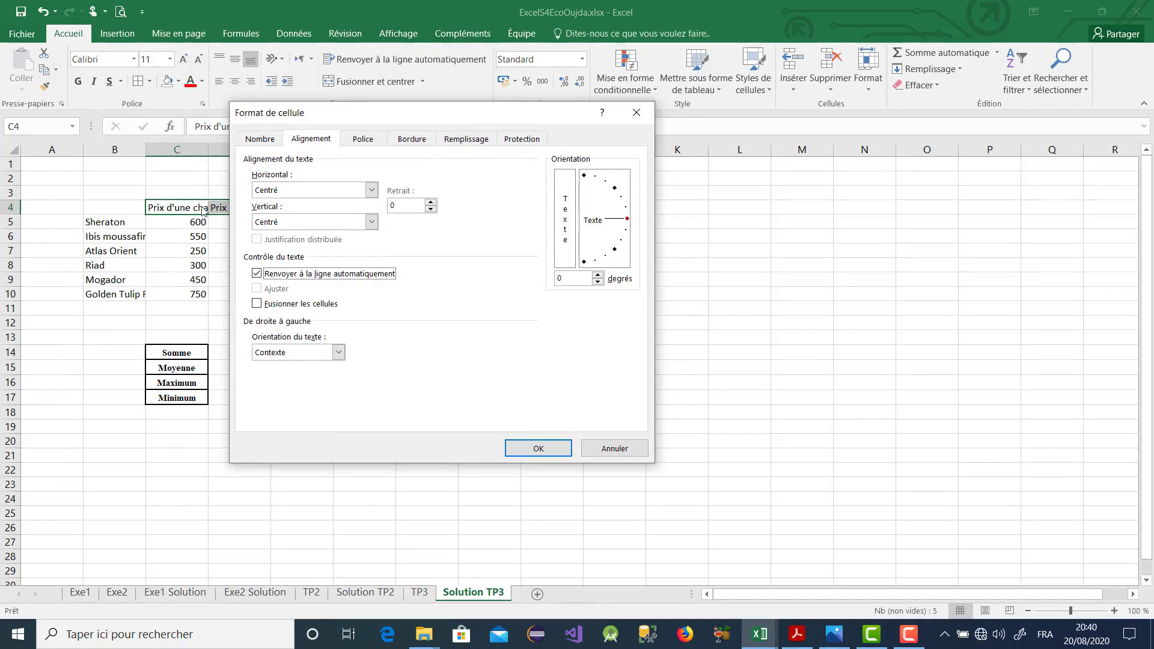
Step: Check the first-row font requirements in the TP No3 PDF, and set the header font to standard blue and bold (Gras)
{"action": "left_click", "coordinate": [363, 143]}
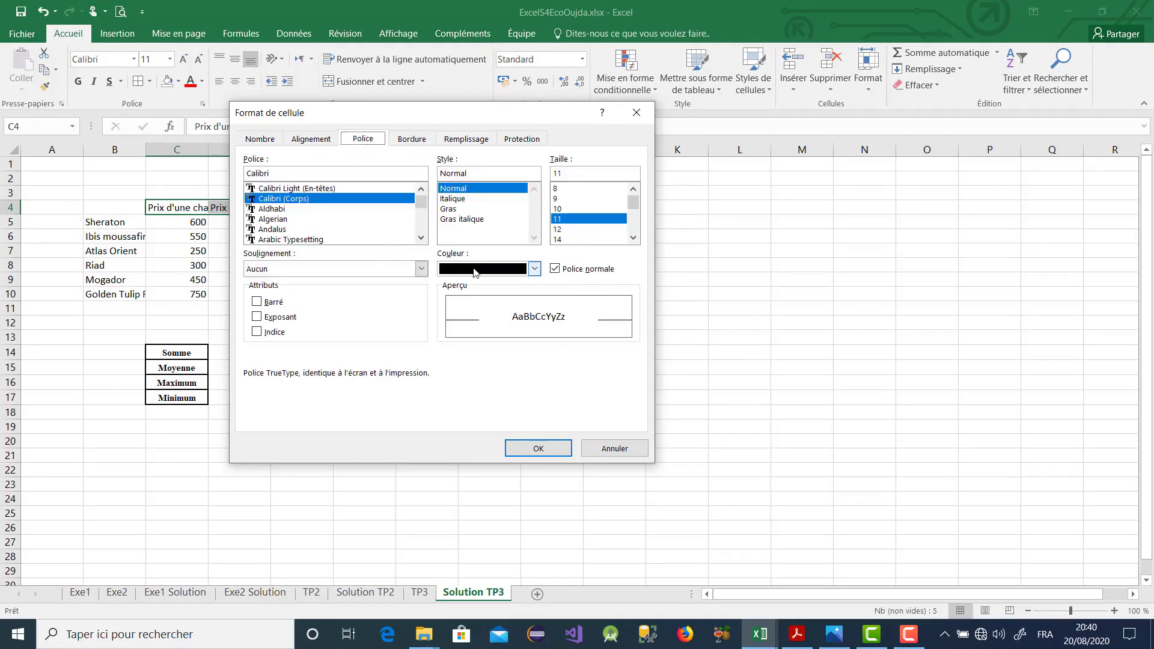
{"action": "left_click", "coordinate": [797, 634]}
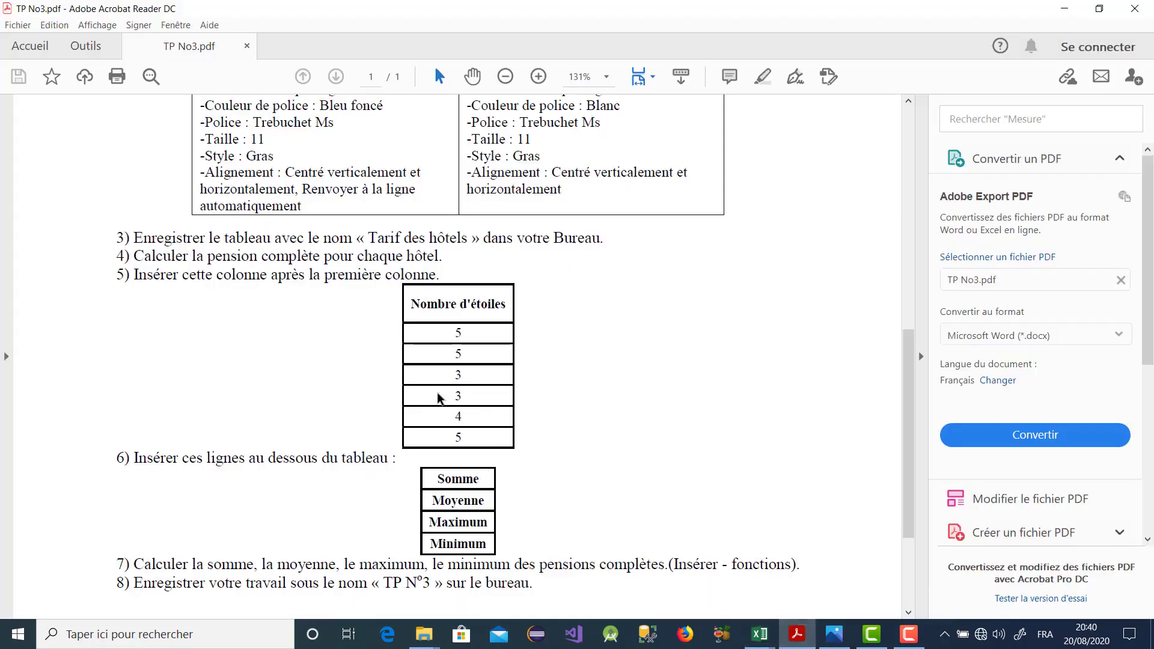
{"action": "scroll", "coordinate": [438, 396], "scroll_direction": "up", "scroll_amount": 3}
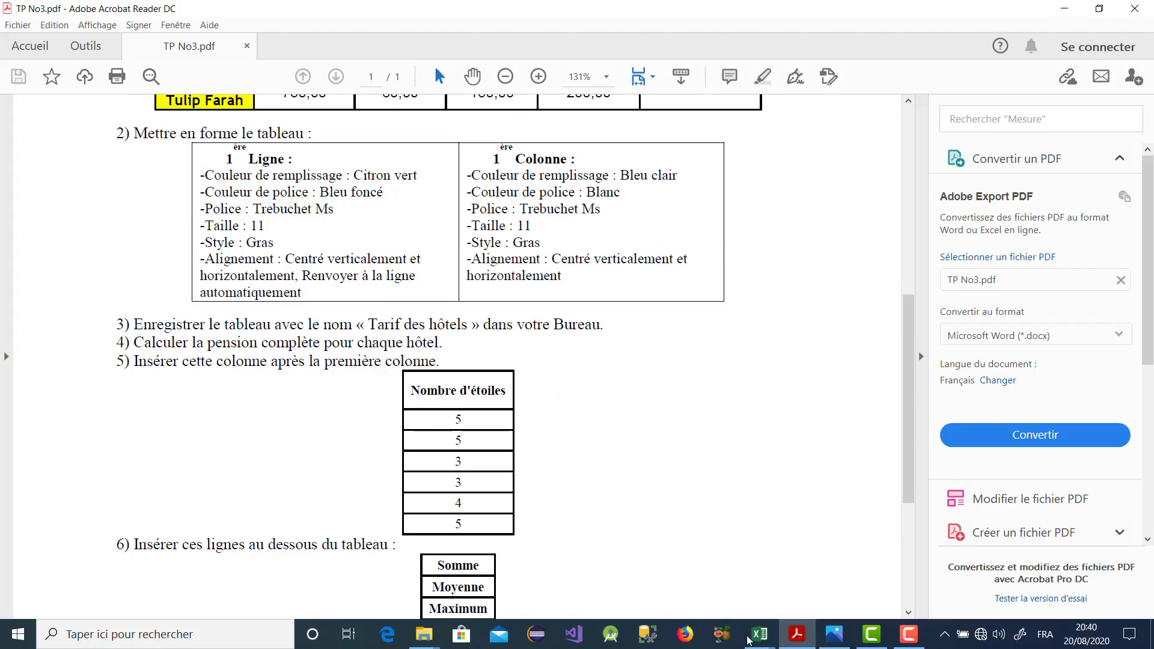
{"action": "mouse_move", "coordinate": [759, 634]}
{"action": "left_click", "coordinate": [694, 589]}
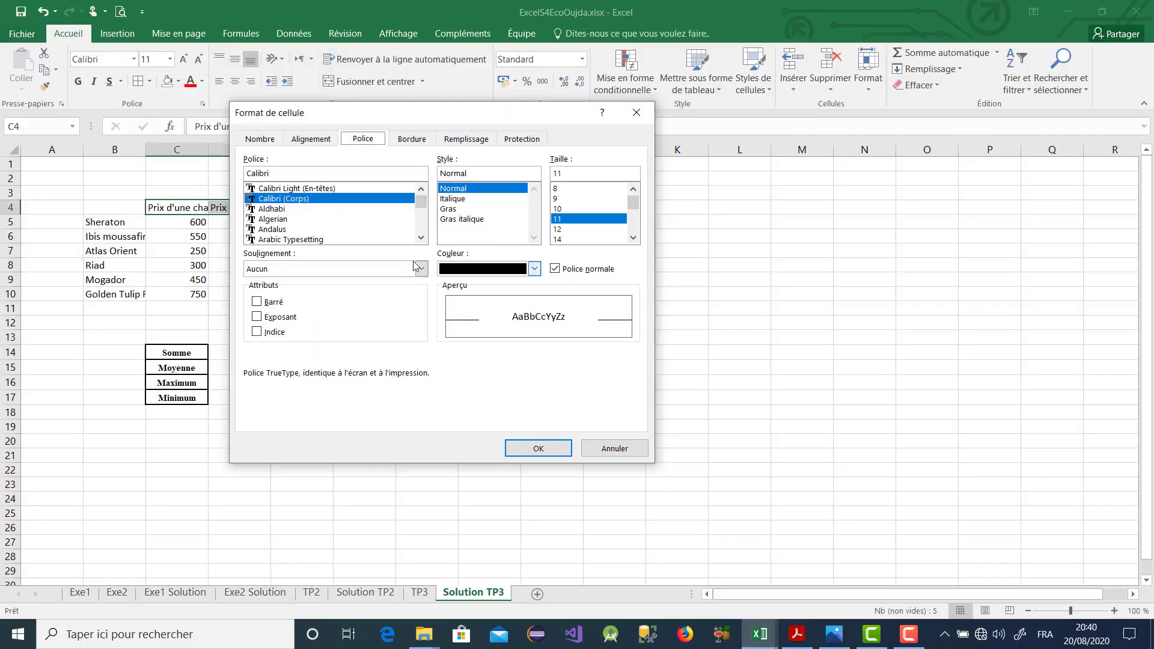
{"action": "left_click", "coordinate": [513, 271]}
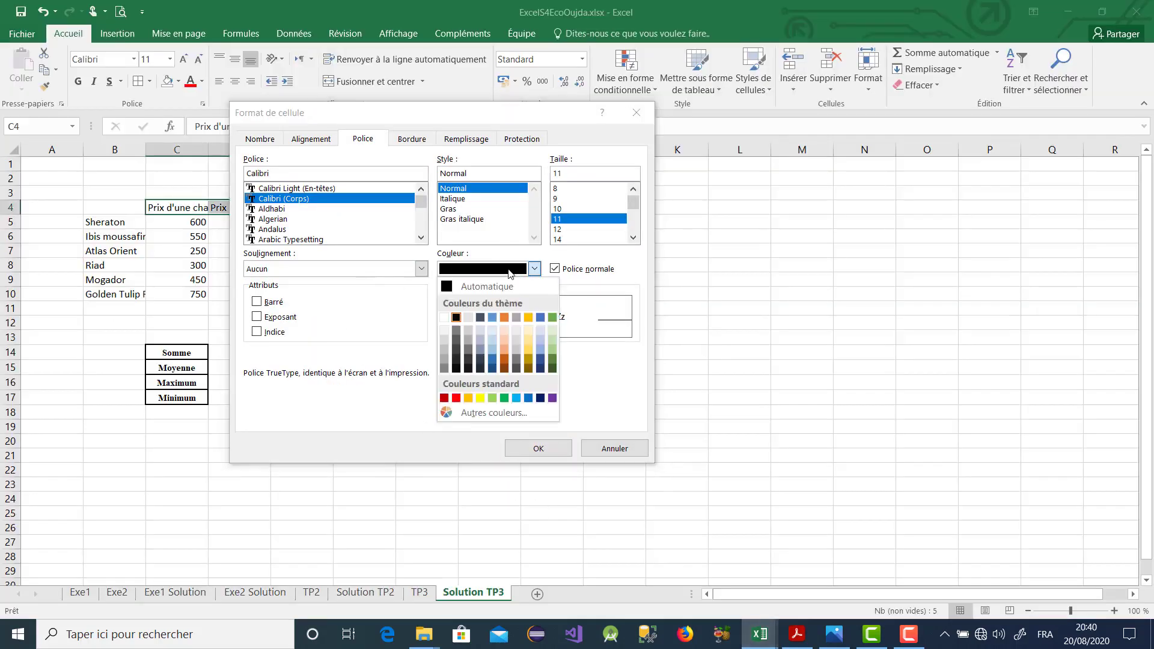
{"action": "left_click", "coordinate": [528, 398]}
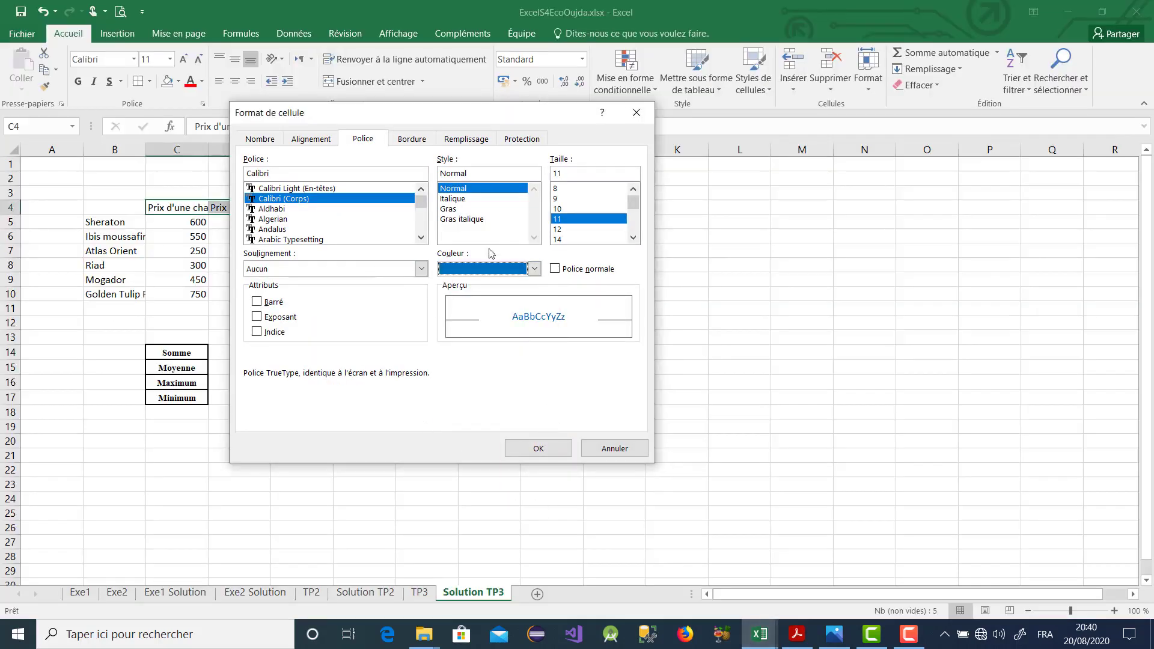
{"action": "left_click", "coordinate": [456, 213]}
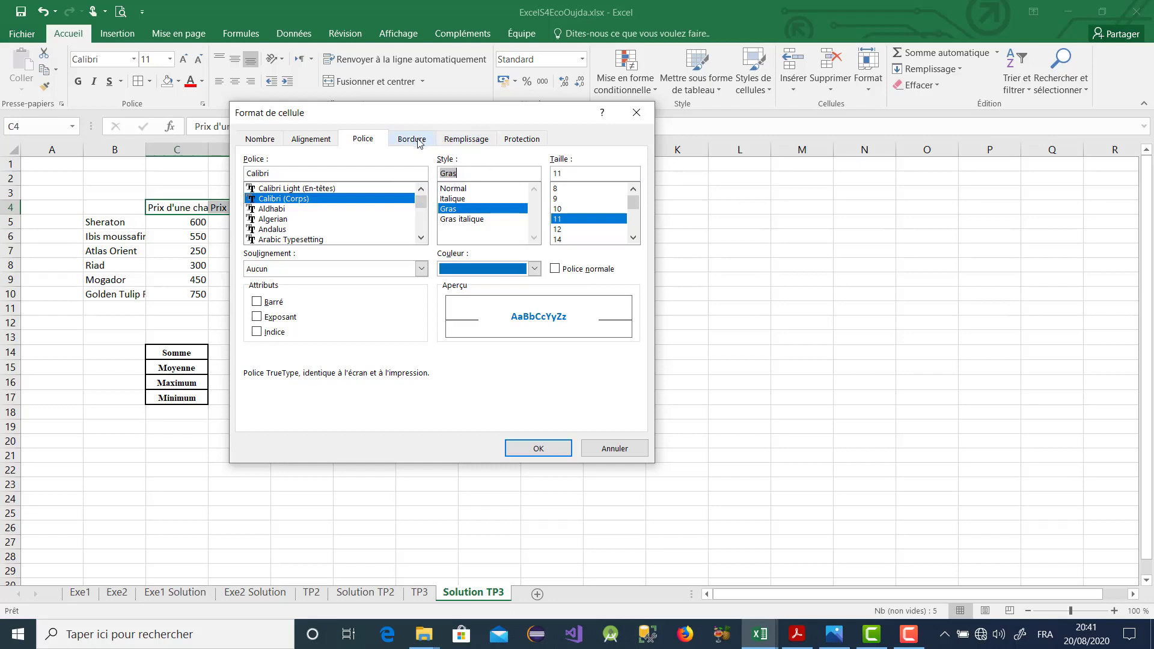
Step: Check the required fill colour in the PDF, set the header background to light green and apply the cell formatting
{"action": "left_click", "coordinate": [462, 141]}
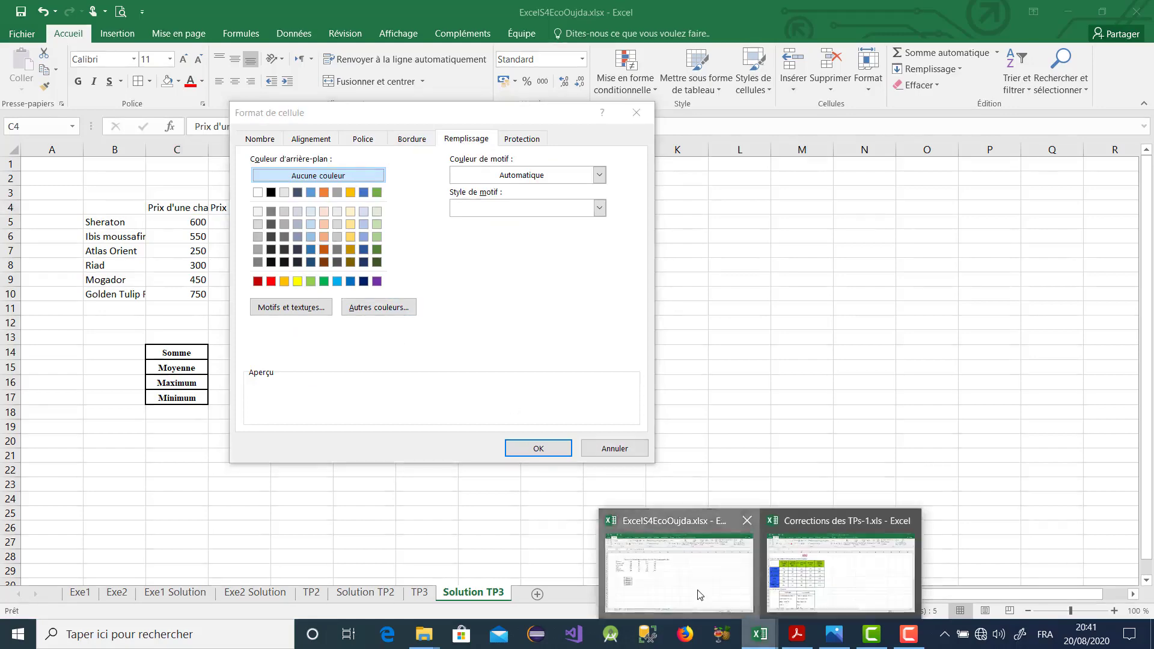
{"action": "left_click", "coordinate": [796, 644]}
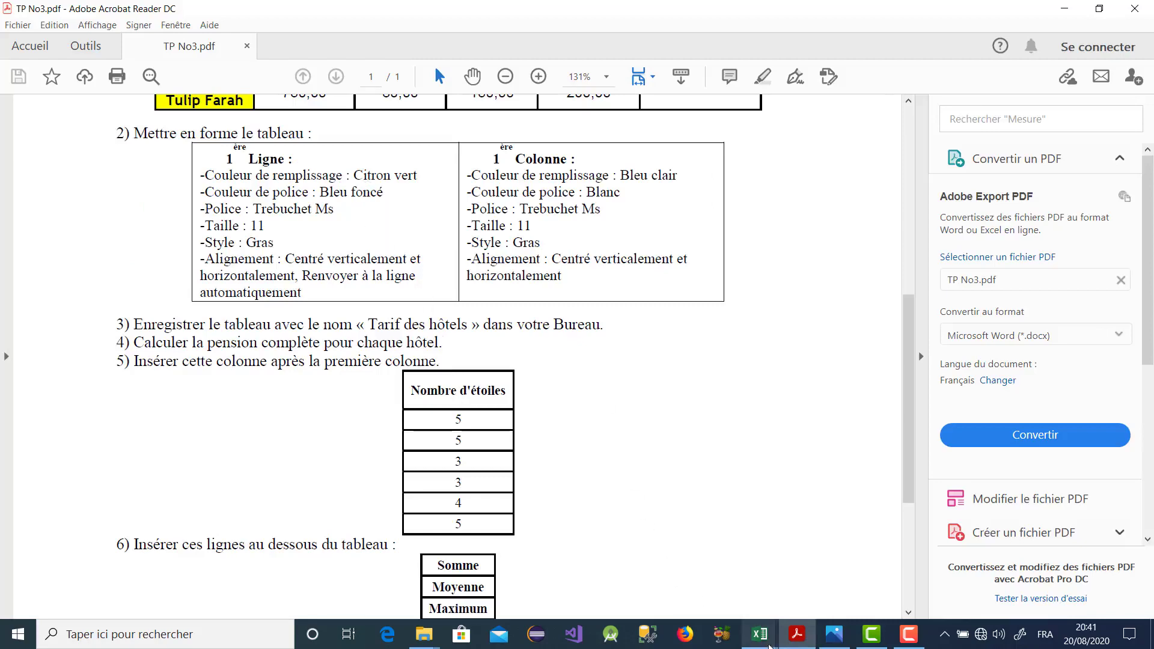
{"action": "mouse_move", "coordinate": [761, 638]}
{"action": "left_click", "coordinate": [682, 590]}
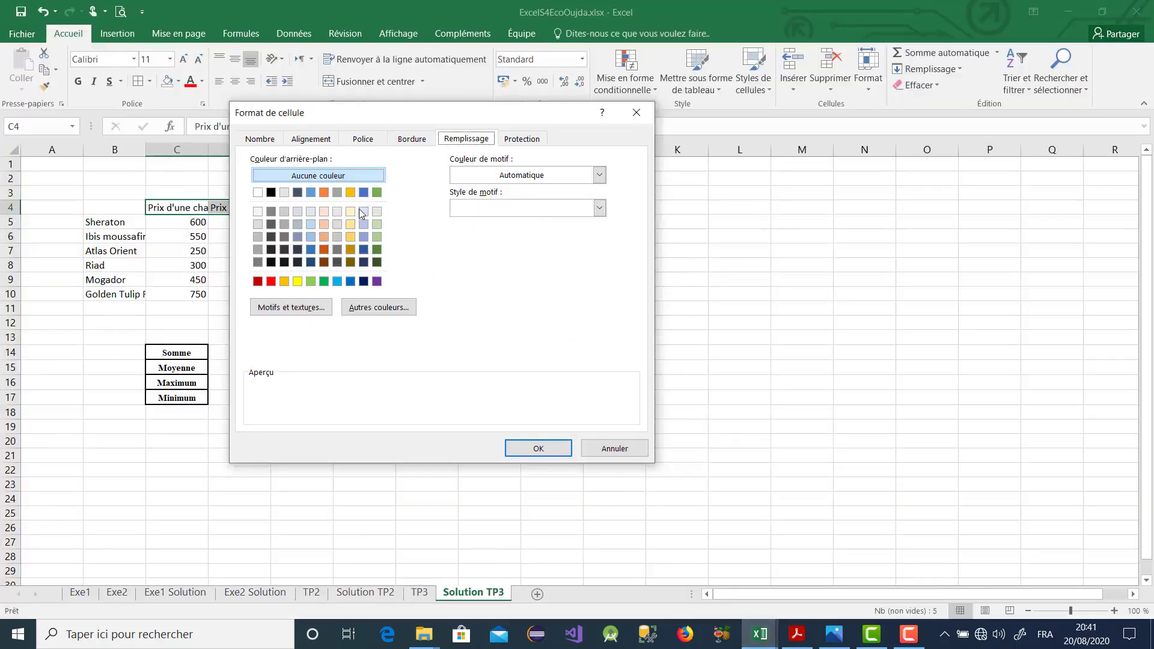
{"action": "left_click", "coordinate": [310, 282]}
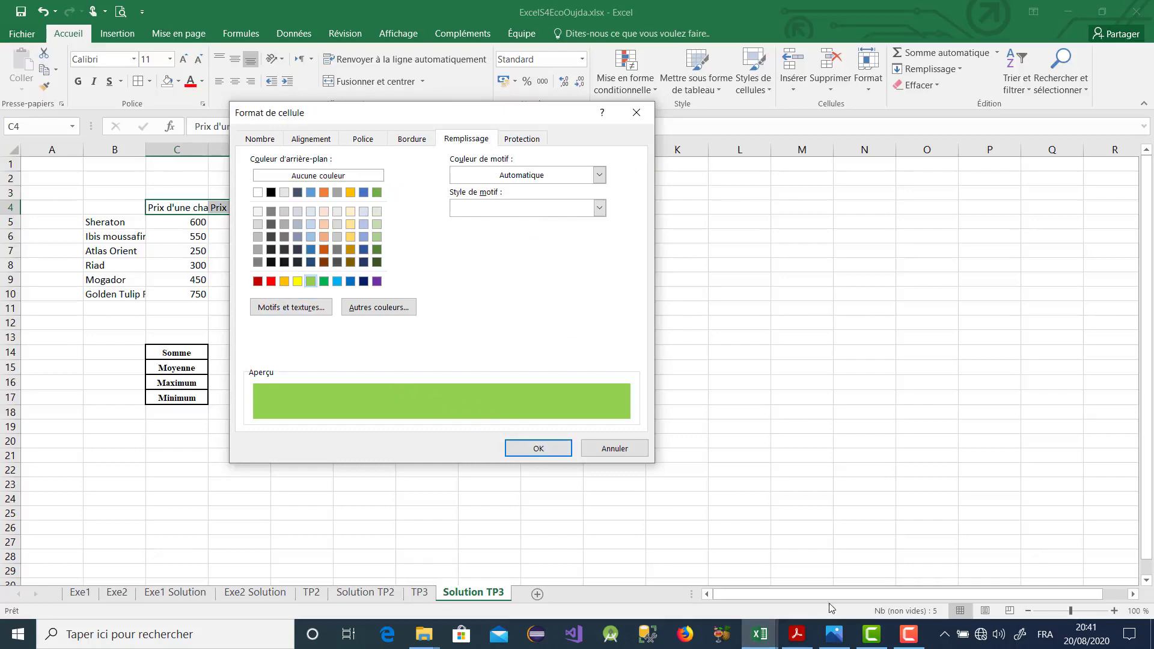
{"action": "left_click", "coordinate": [797, 634]}
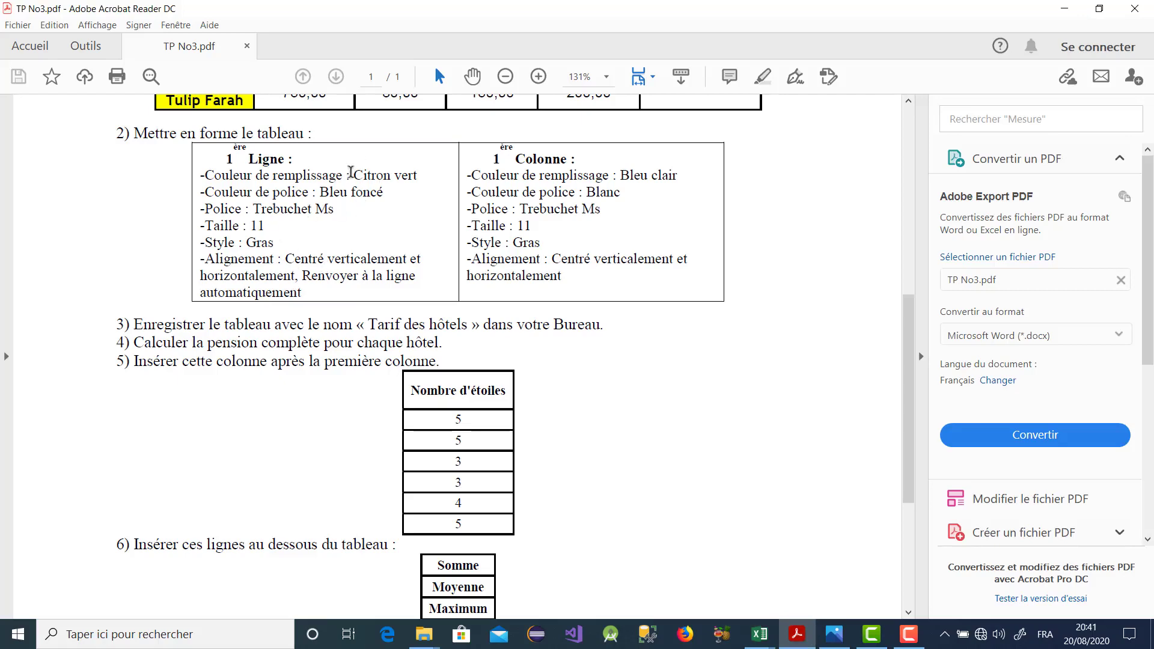
{"action": "left_click", "coordinate": [771, 639]}
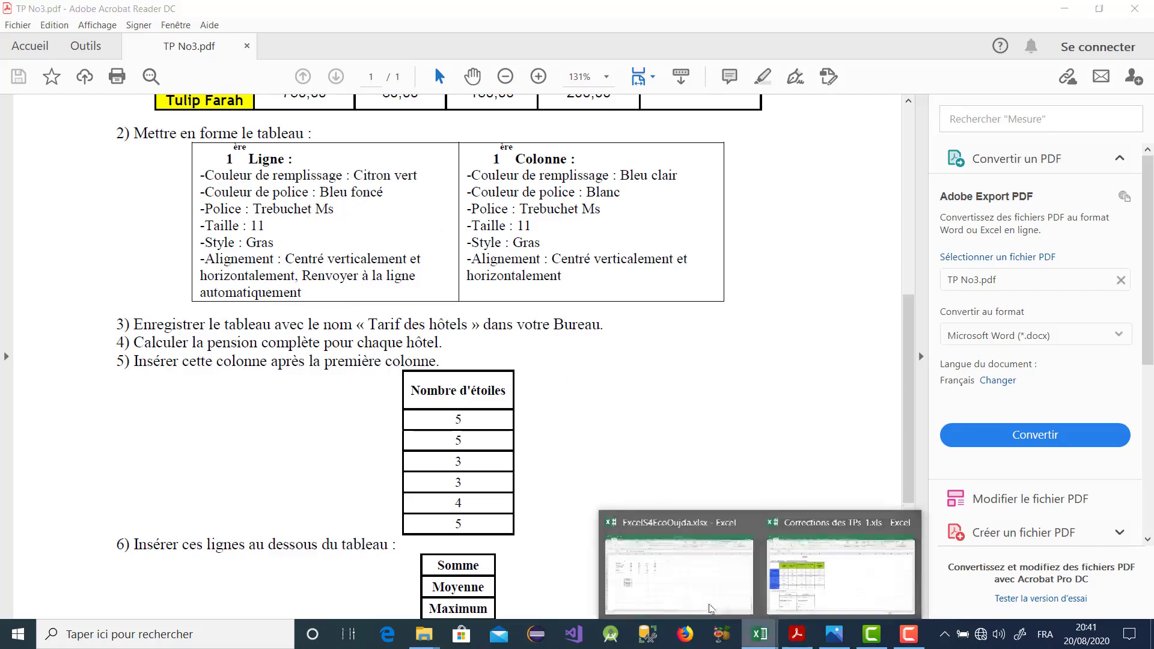
{"action": "left_click", "coordinate": [679, 559]}
{"action": "left_click", "coordinate": [538, 447]}
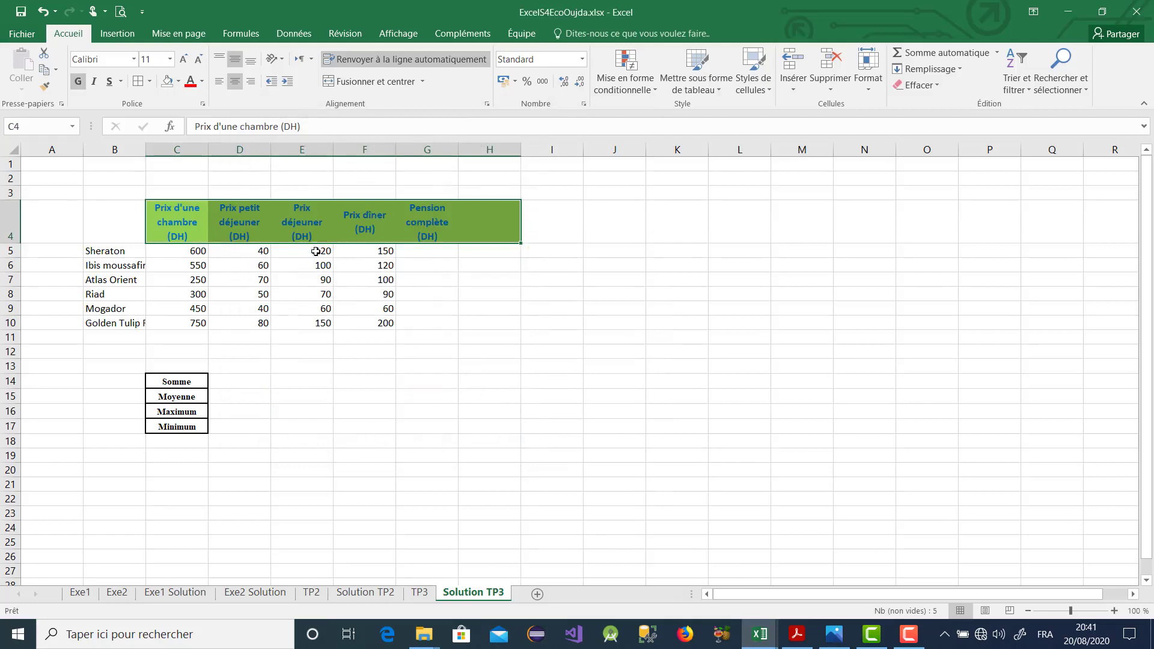
Step: Copy the plain formatting of cell I4 onto the empty header cell H4 to remove its green fill
{"action": "left_click", "coordinate": [488, 222]}
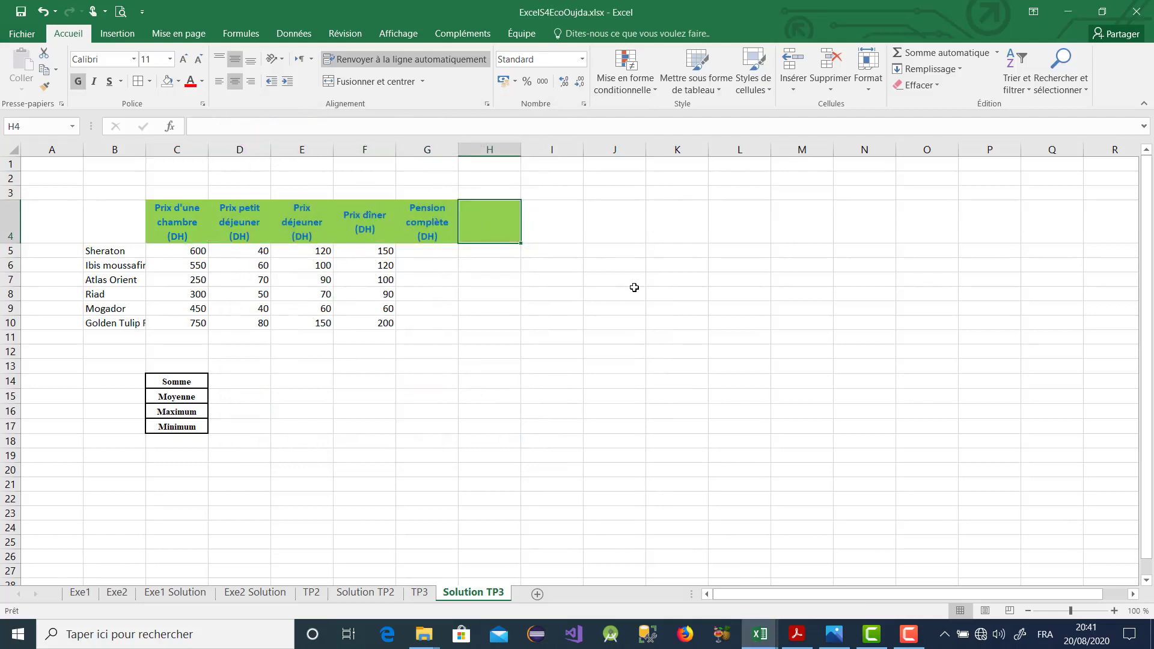
{"action": "left_click", "coordinate": [559, 228]}
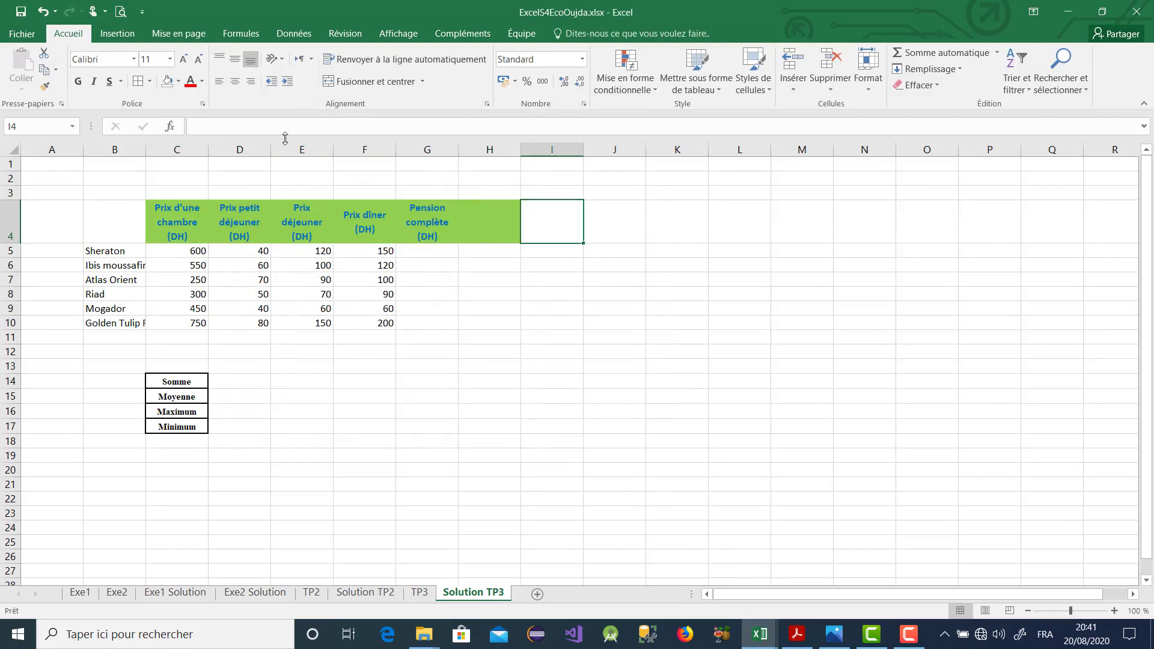
{"action": "left_click", "coordinate": [48, 85]}
{"action": "left_click", "coordinate": [478, 229]}
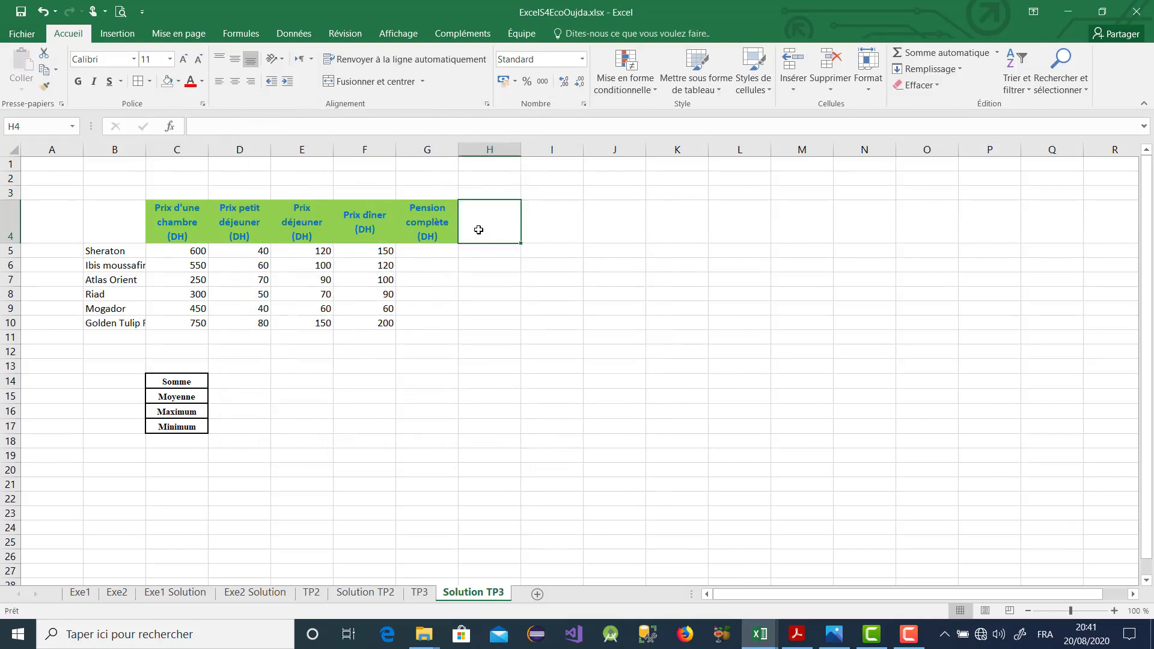
{"action": "left_click", "coordinate": [556, 259]}
Step: Check the first-column fill colour in the TP No3 PDF, and choose light blue as the background for hotel names B5:B10
{"action": "left_click", "coordinate": [114, 253]}
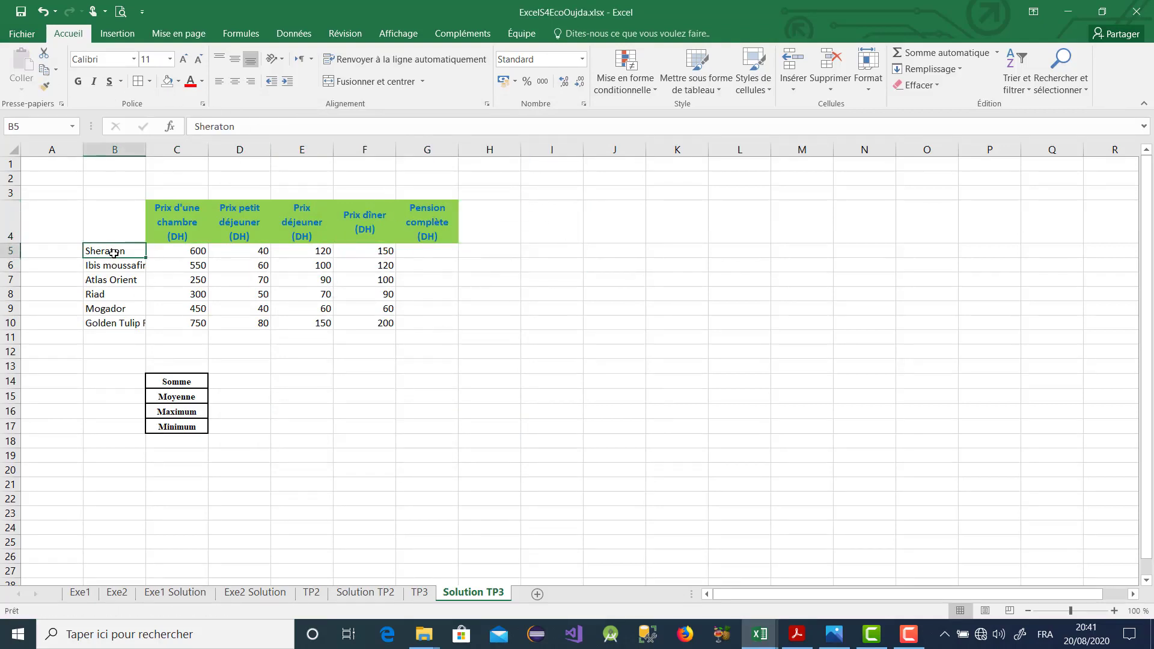
{"action": "left_click_drag", "start_coordinate": [113, 252], "coordinate": [120, 323]}
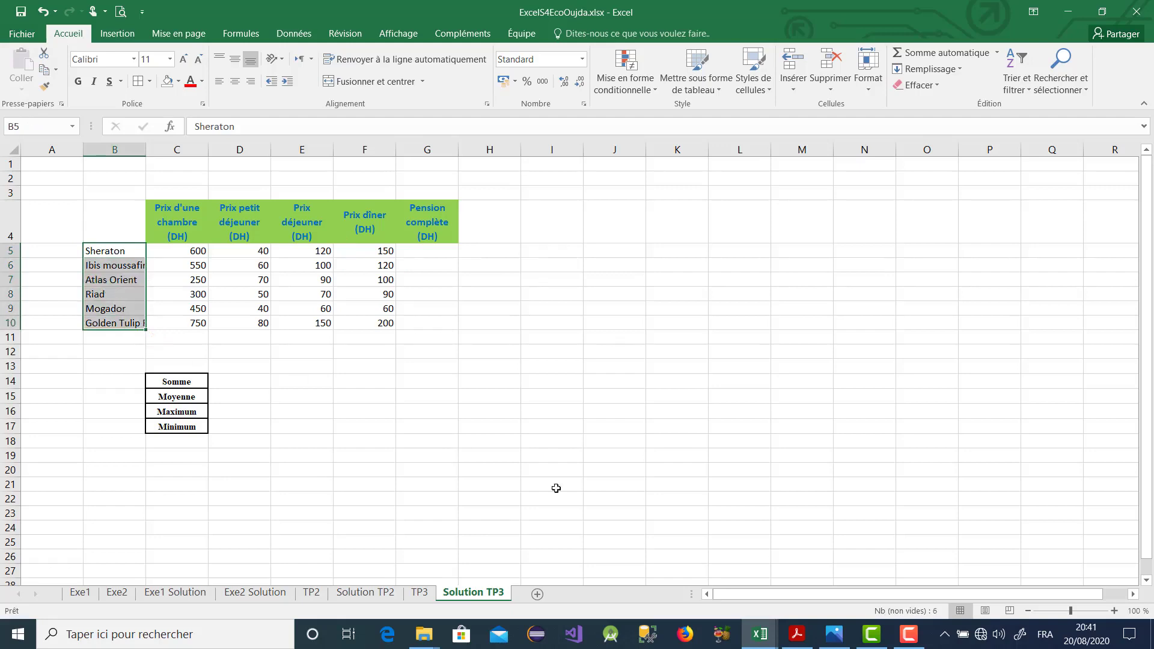
{"action": "right_click", "coordinate": [124, 253]}
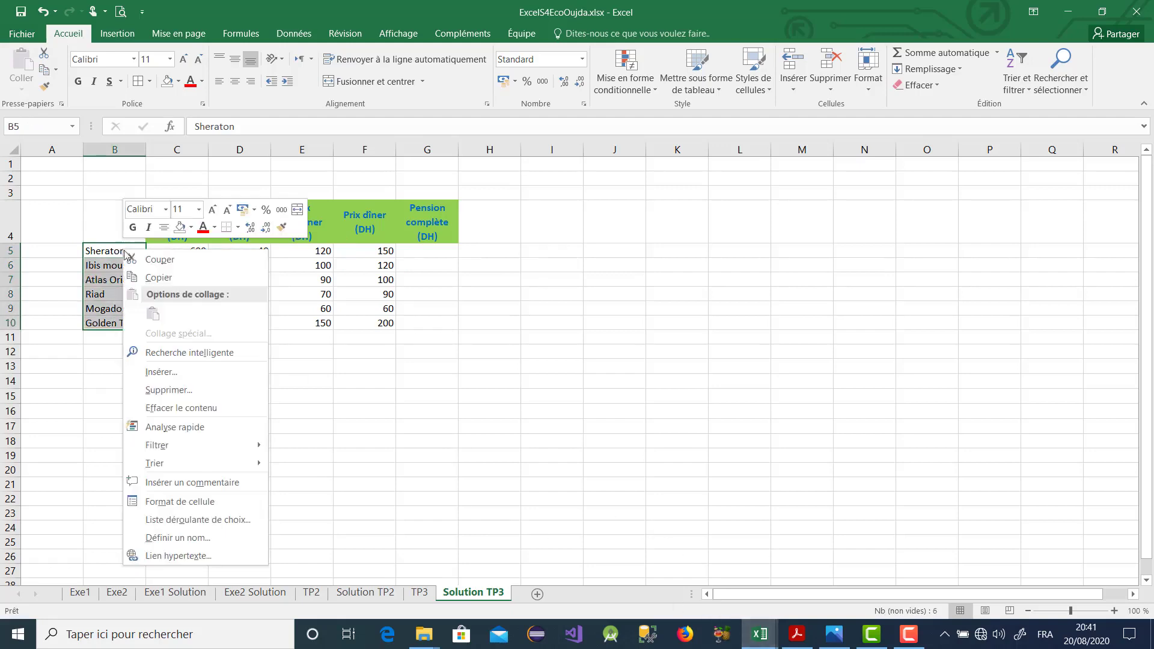
{"action": "left_click", "coordinate": [211, 507]}
{"action": "left_click_drag", "start_coordinate": [235, 268], "coordinate": [468, 157]}
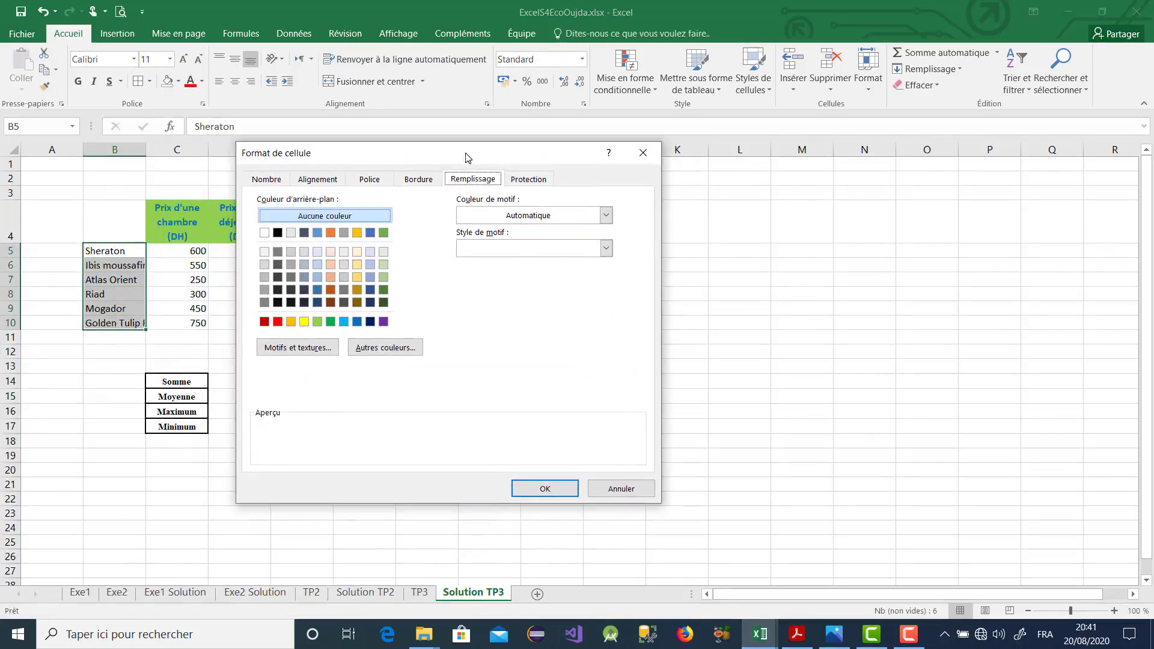
{"action": "left_click", "coordinate": [797, 634]}
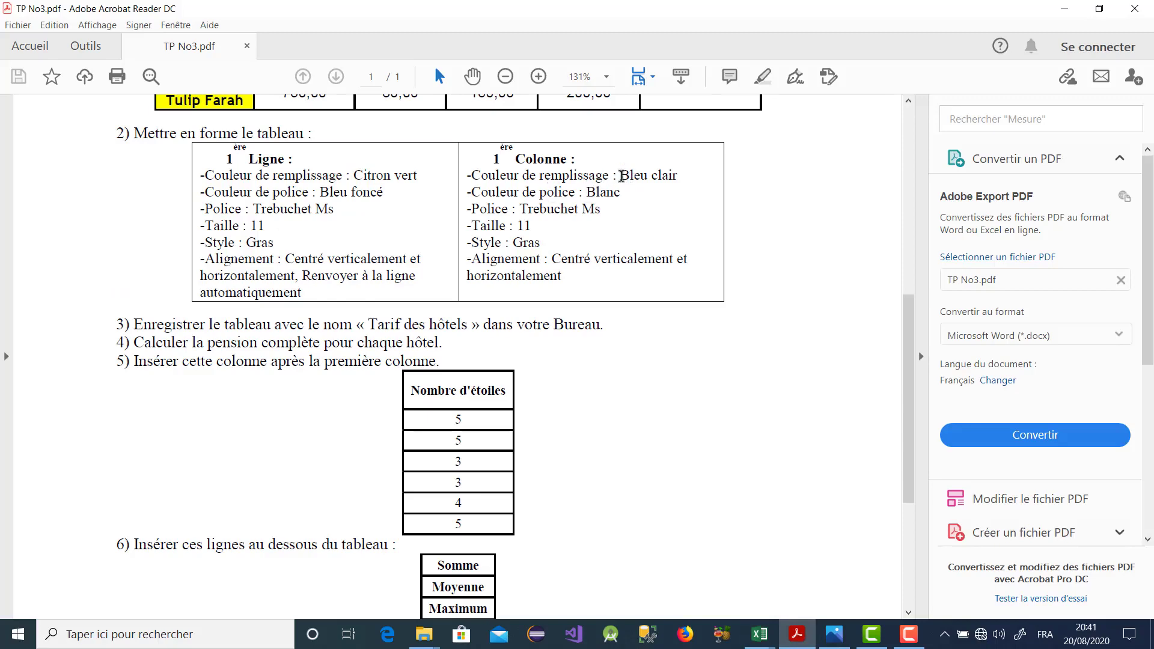
{"action": "left_click", "coordinate": [761, 637]}
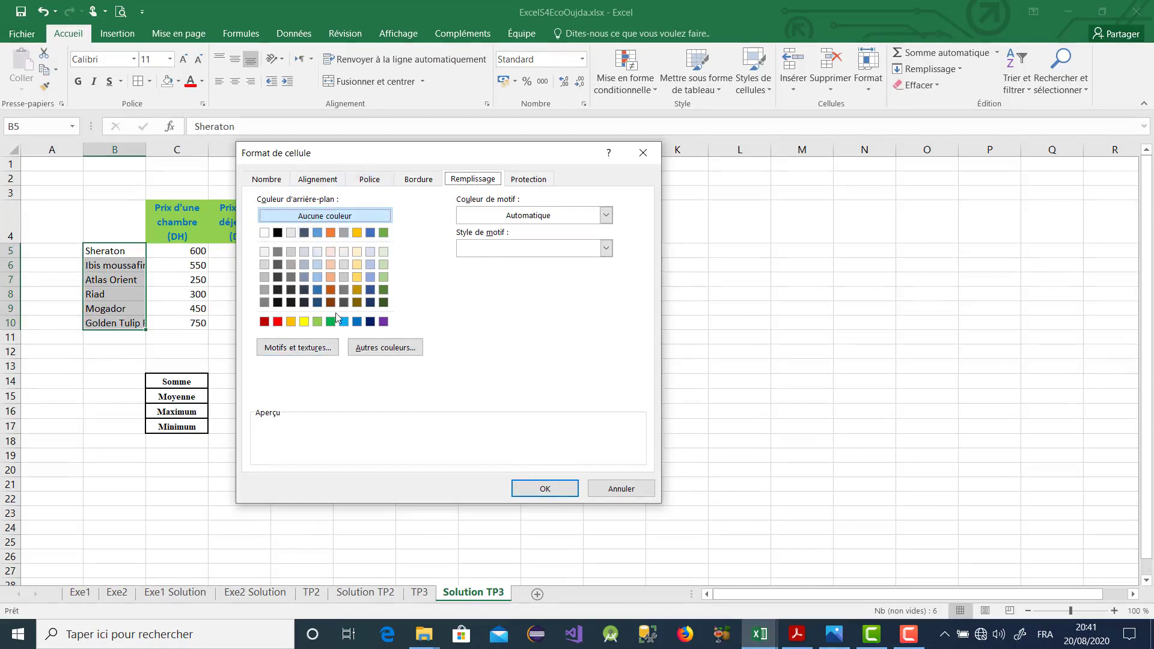
{"action": "left_click", "coordinate": [343, 321]}
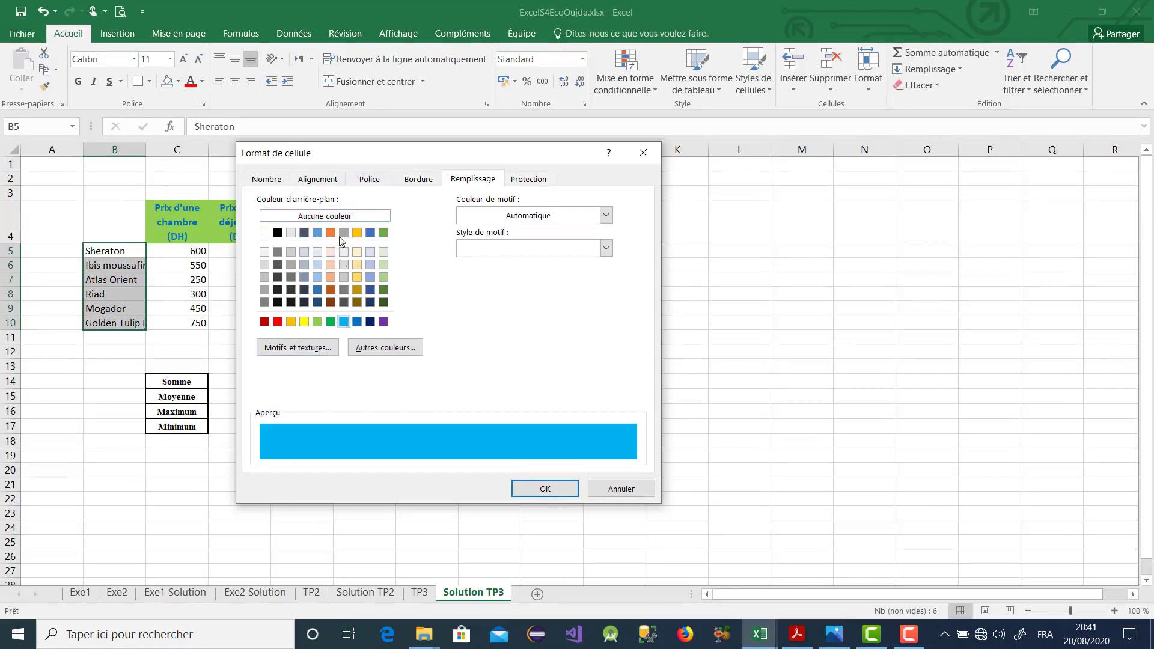
Step: Set the hotel names' font colour to white and the font style to bold (Gras)
{"action": "left_click", "coordinate": [368, 180]}
{"action": "left_click", "coordinate": [541, 309]}
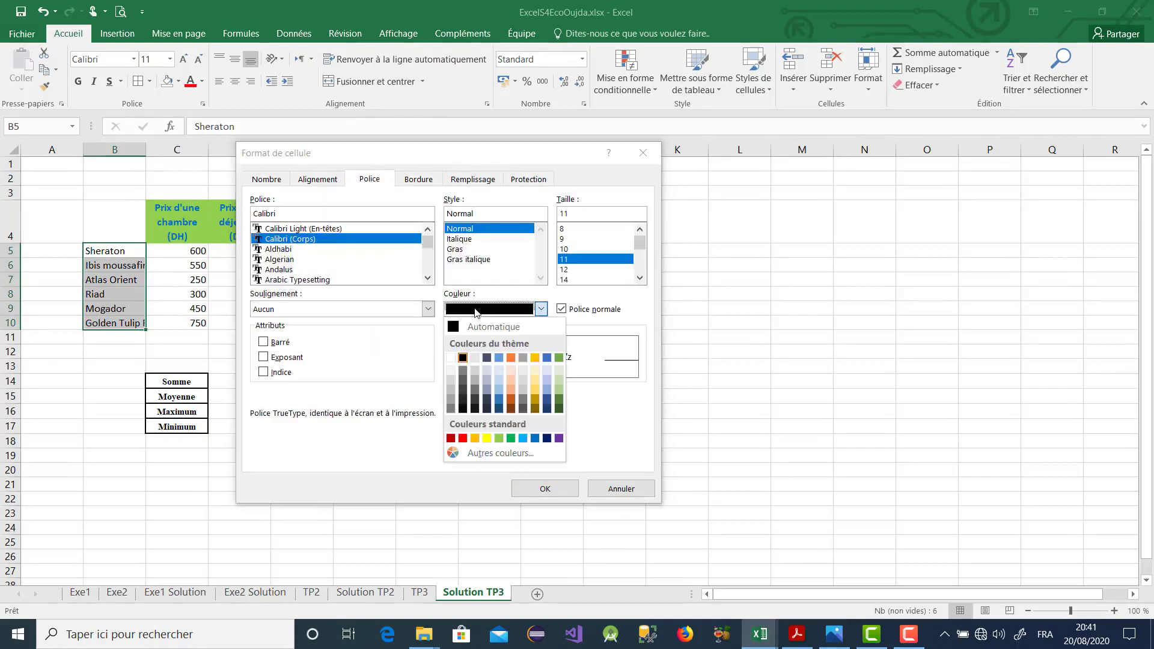
{"action": "left_click", "coordinate": [451, 359]}
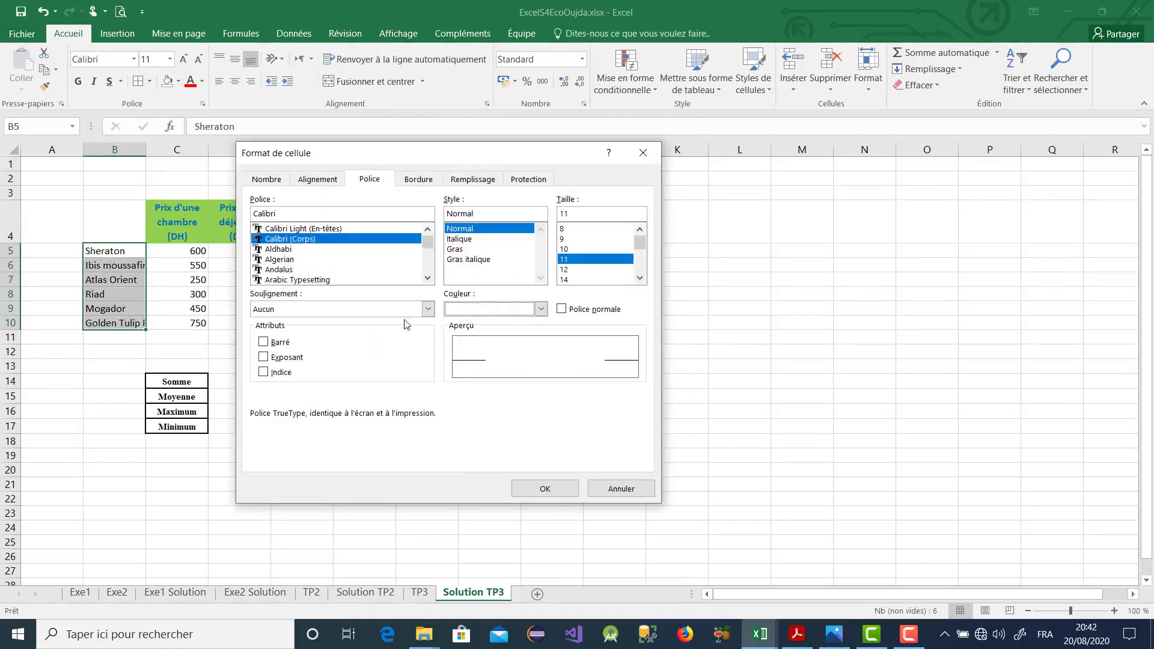
{"action": "left_click", "coordinate": [481, 250]}
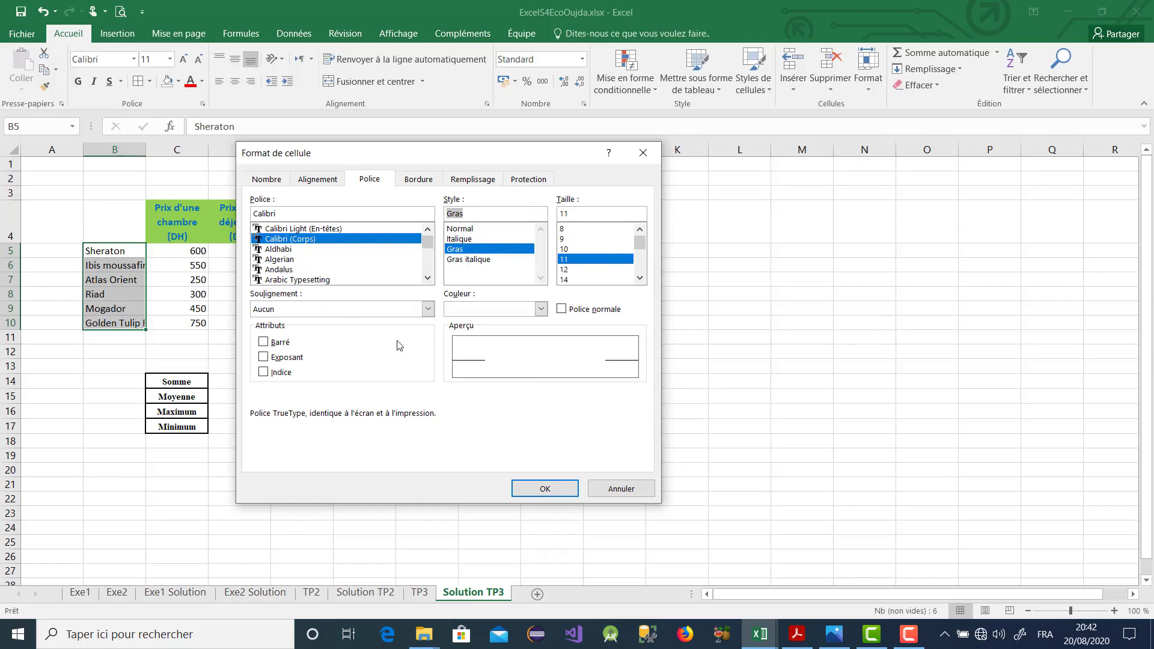
Step: Centre the hotel names horizontally and vertically, and apply the cell formatting
{"action": "left_click", "coordinate": [317, 179]}
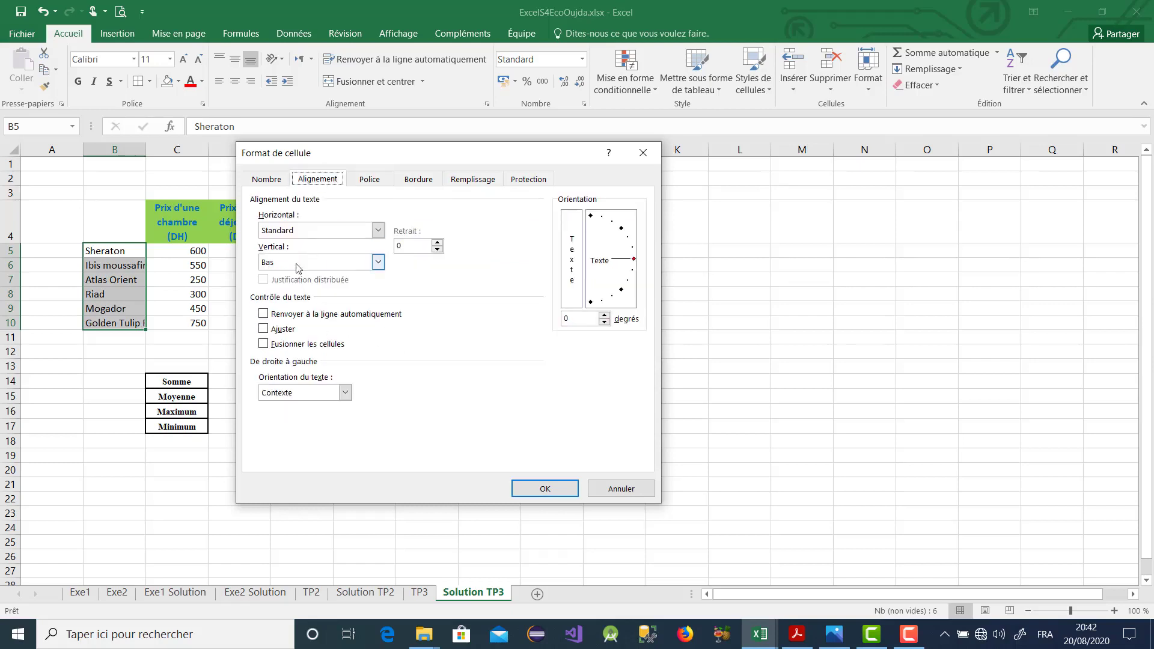
{"action": "left_click", "coordinate": [298, 231]}
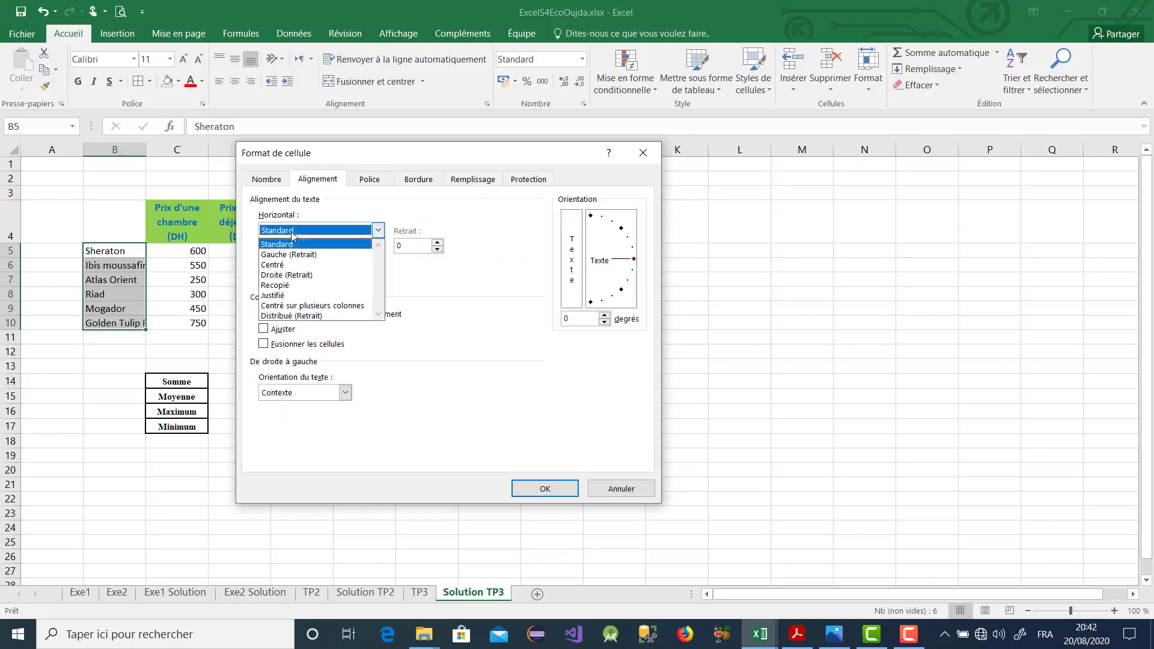
{"action": "left_click", "coordinate": [293, 265]}
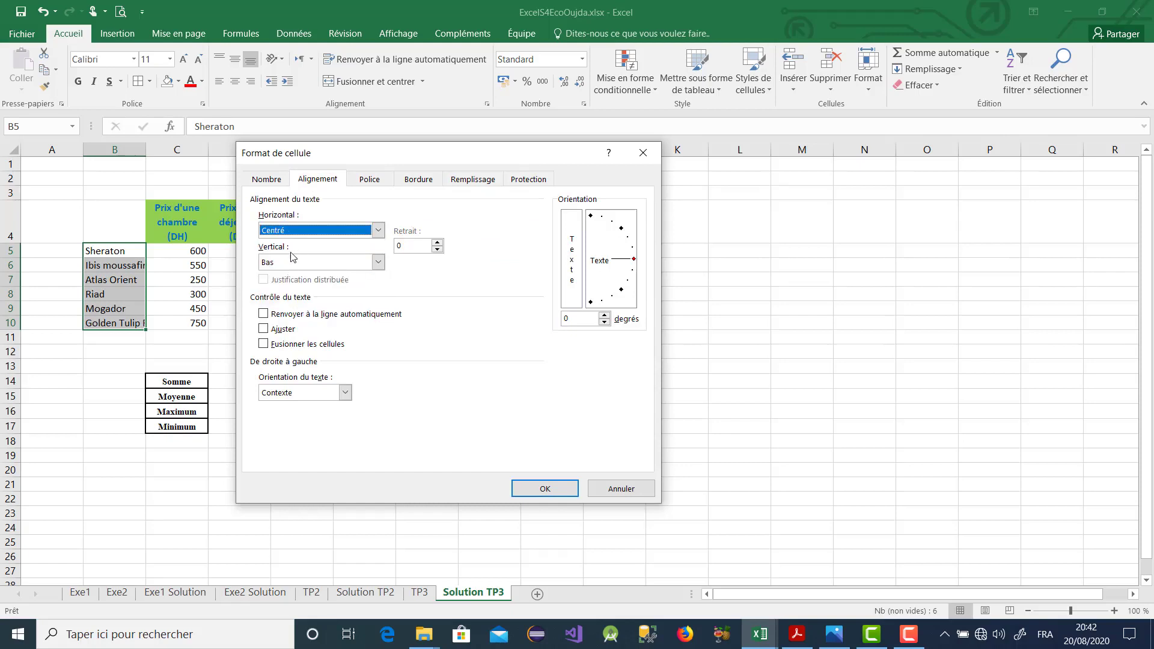
{"action": "left_click", "coordinate": [288, 263]}
{"action": "left_click", "coordinate": [286, 286]}
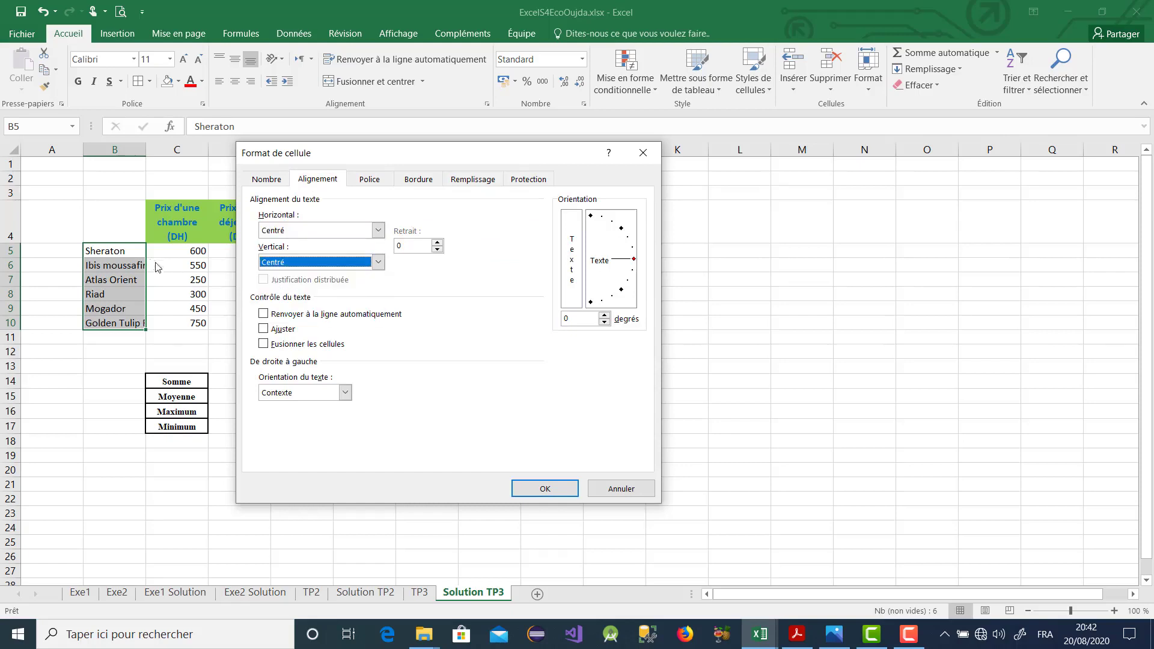
{"action": "left_click", "coordinate": [529, 493]}
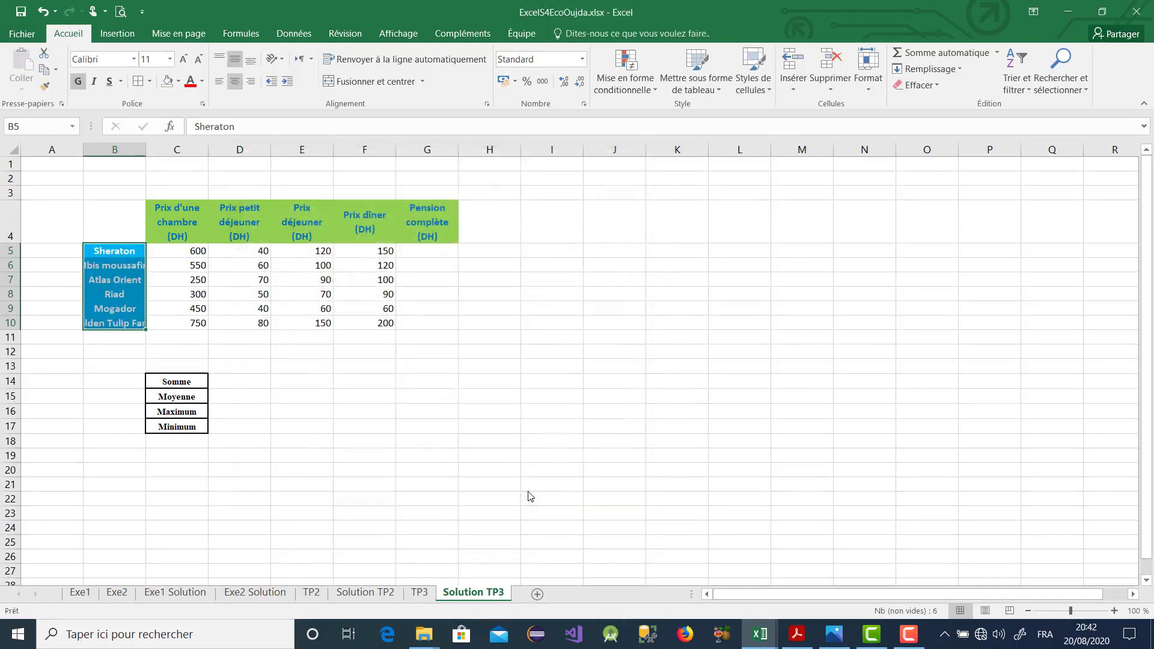
Step: Autofit column B to the hotel names and add borders around all cells of the table B4:G10
{"action": "double_click", "coordinate": [145, 149]}
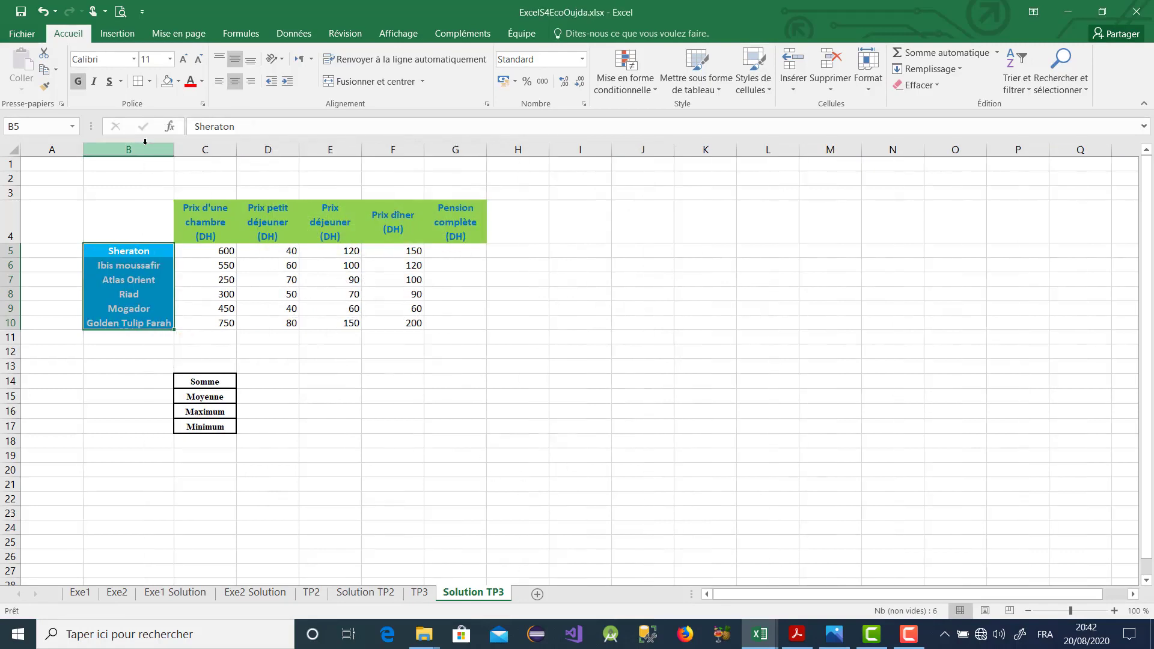
{"action": "left_click", "coordinate": [562, 317]}
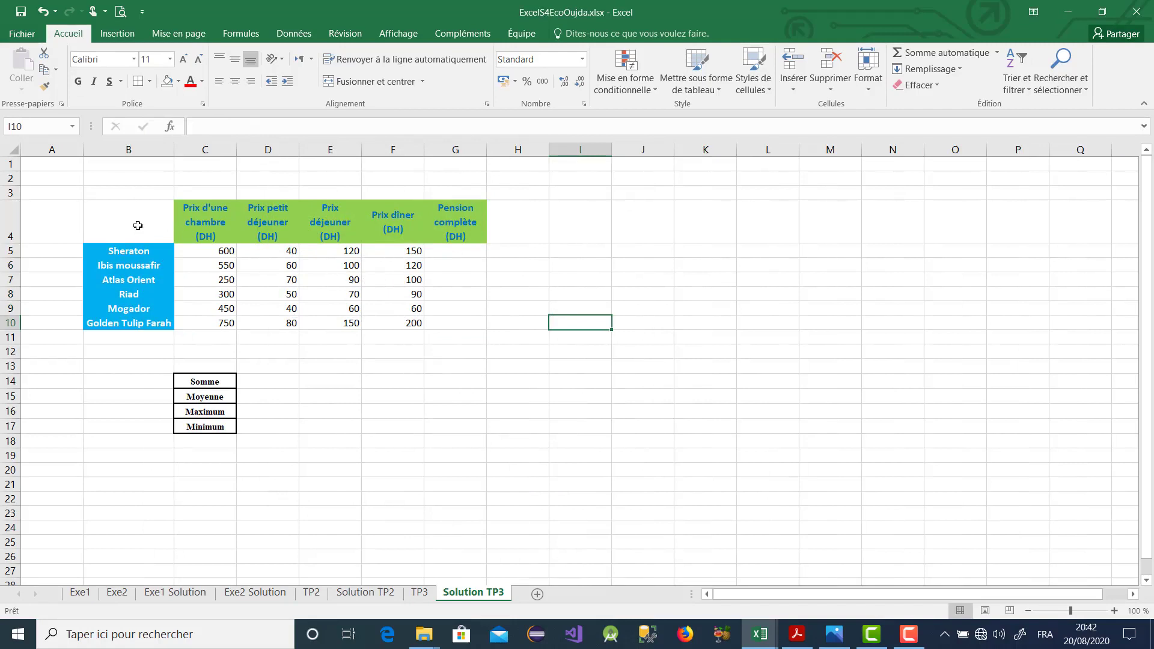
{"action": "left_click_drag", "start_coordinate": [138, 225], "coordinate": [445, 324]}
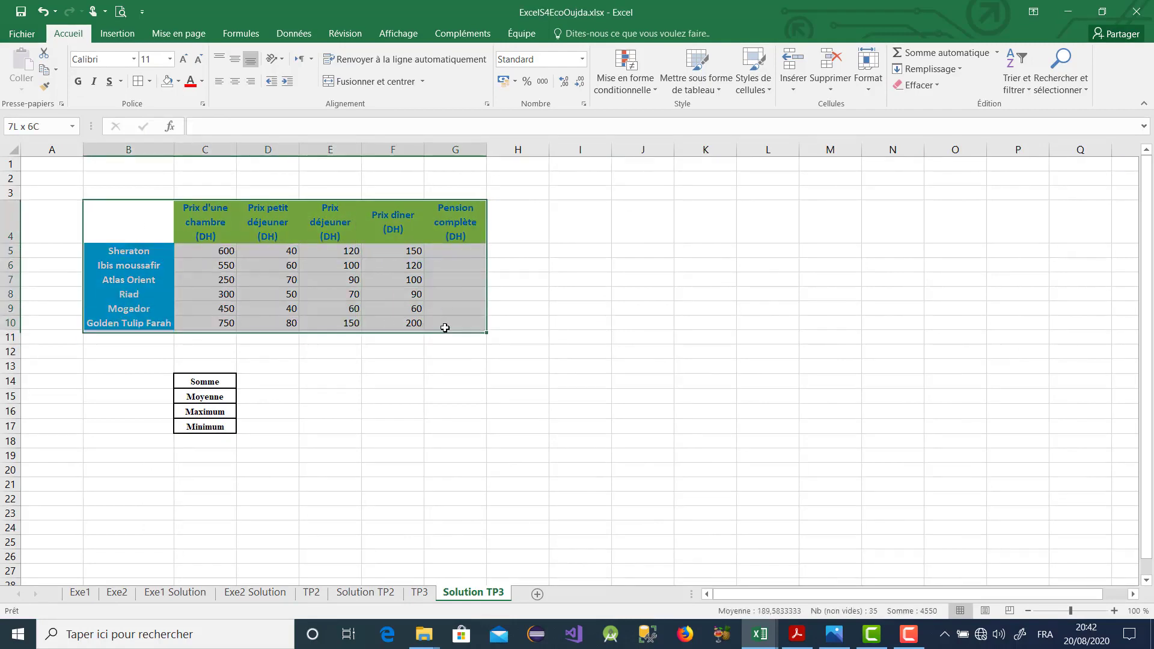
{"action": "left_click", "coordinate": [138, 81]}
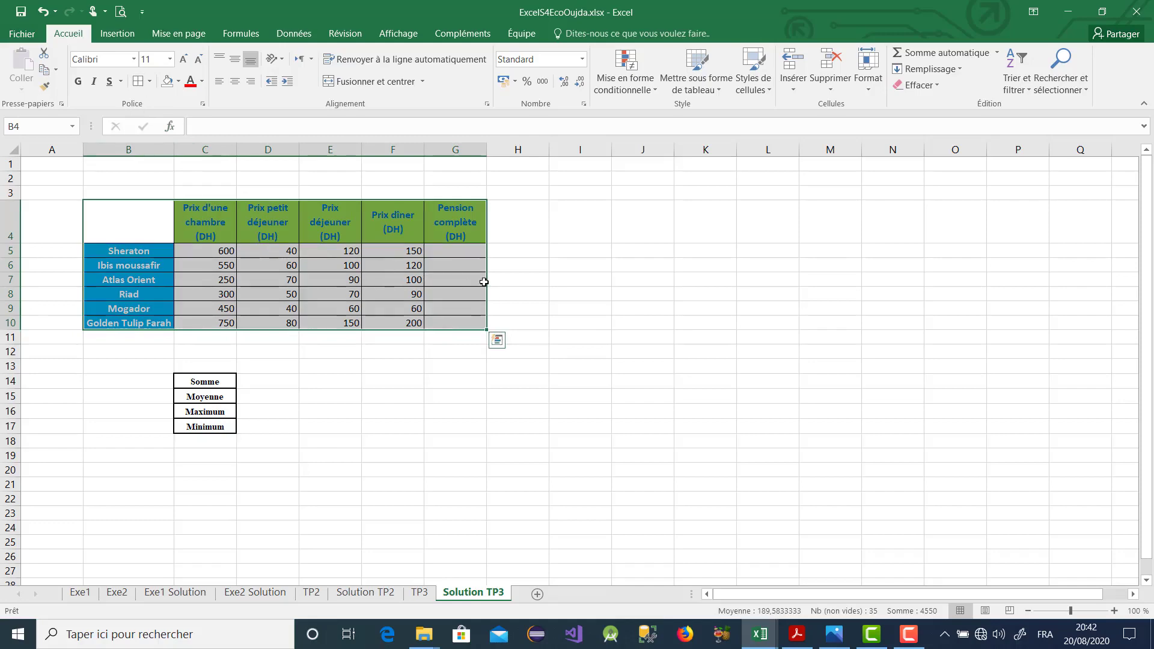
Step: Check question 4 in the TP No3 PDF, and calculate Sheraton's full-board price in G5 with =SOMME(C5:F5)
{"action": "left_click", "coordinate": [459, 255]}
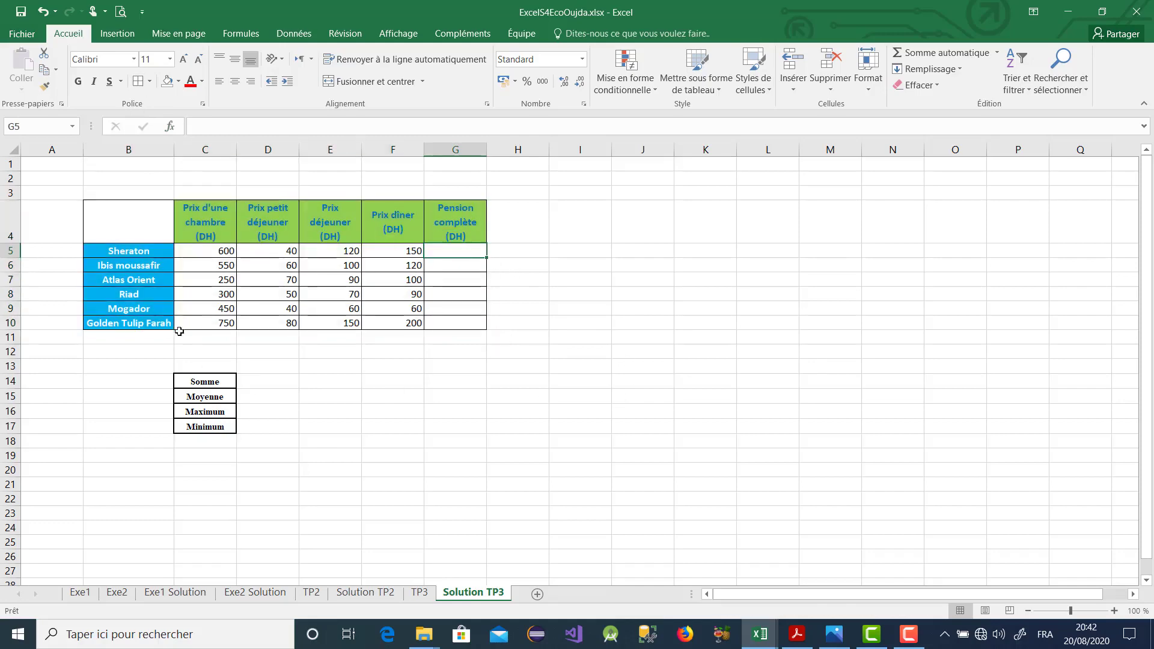
{"action": "left_click", "coordinate": [796, 636]}
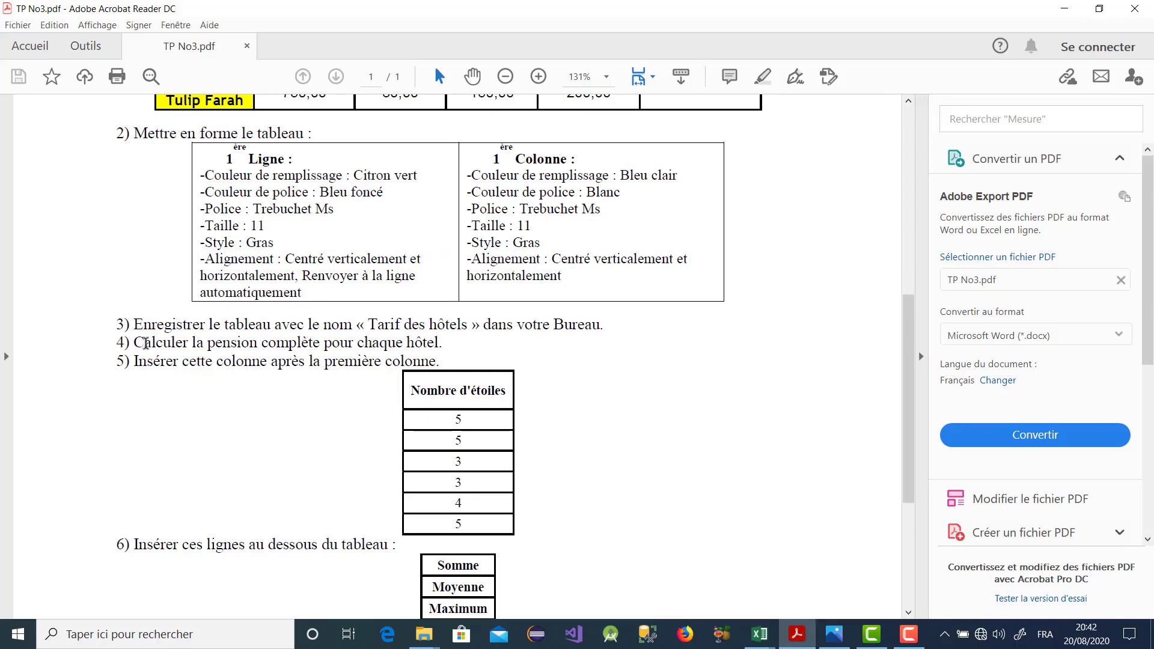
{"action": "left_click_drag", "start_coordinate": [133, 342], "coordinate": [454, 342]}
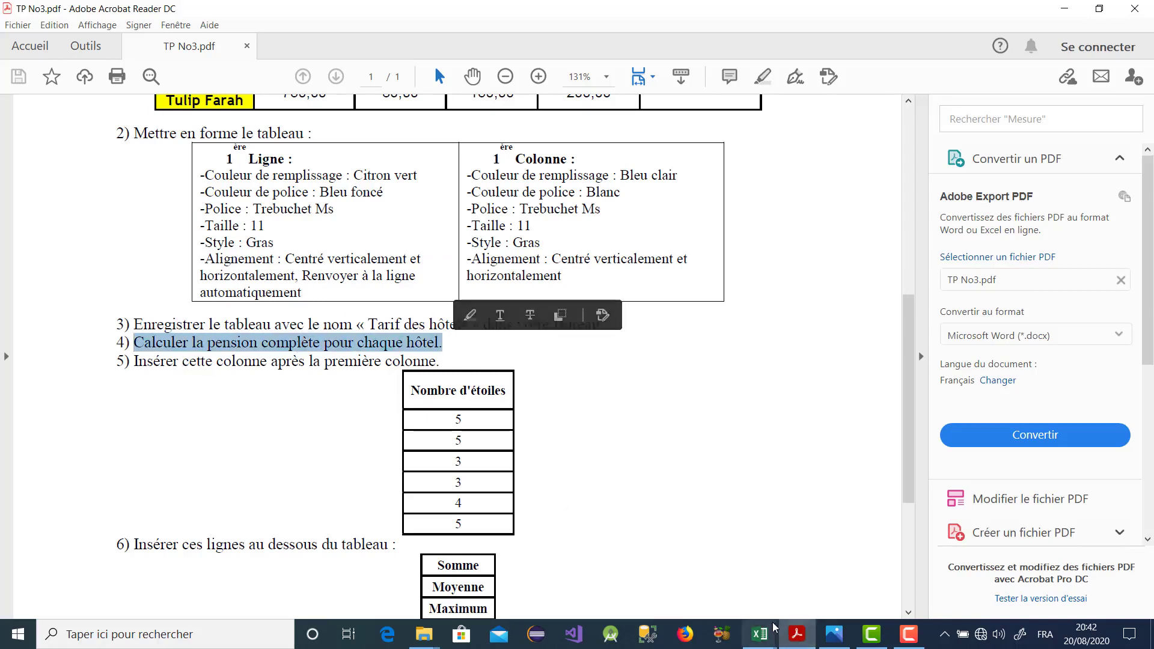
{"action": "mouse_move", "coordinate": [759, 634]}
{"action": "left_click", "coordinate": [705, 583]}
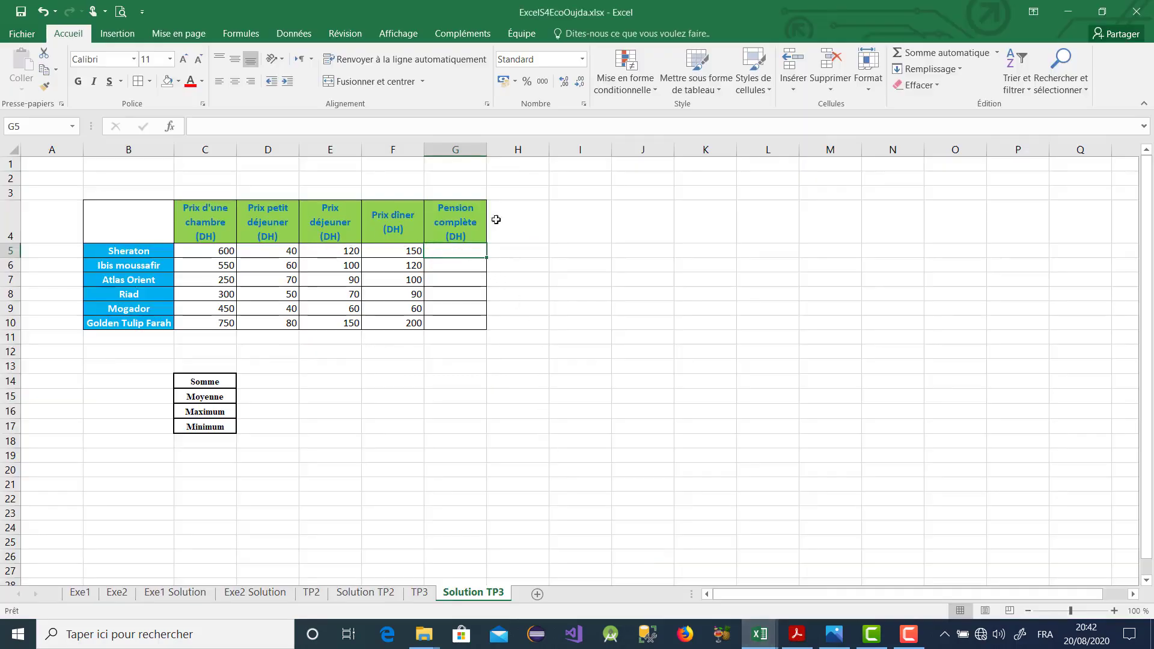
{"action": "left_click", "coordinate": [915, 54]}
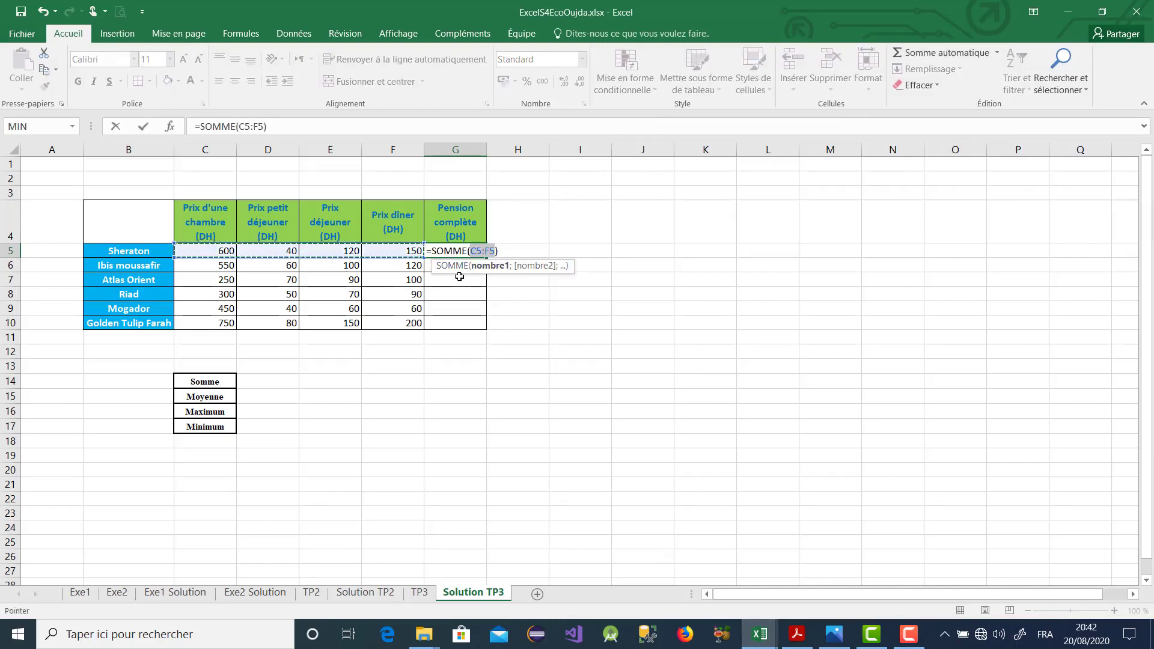
{"action": "key", "text": "Return"}
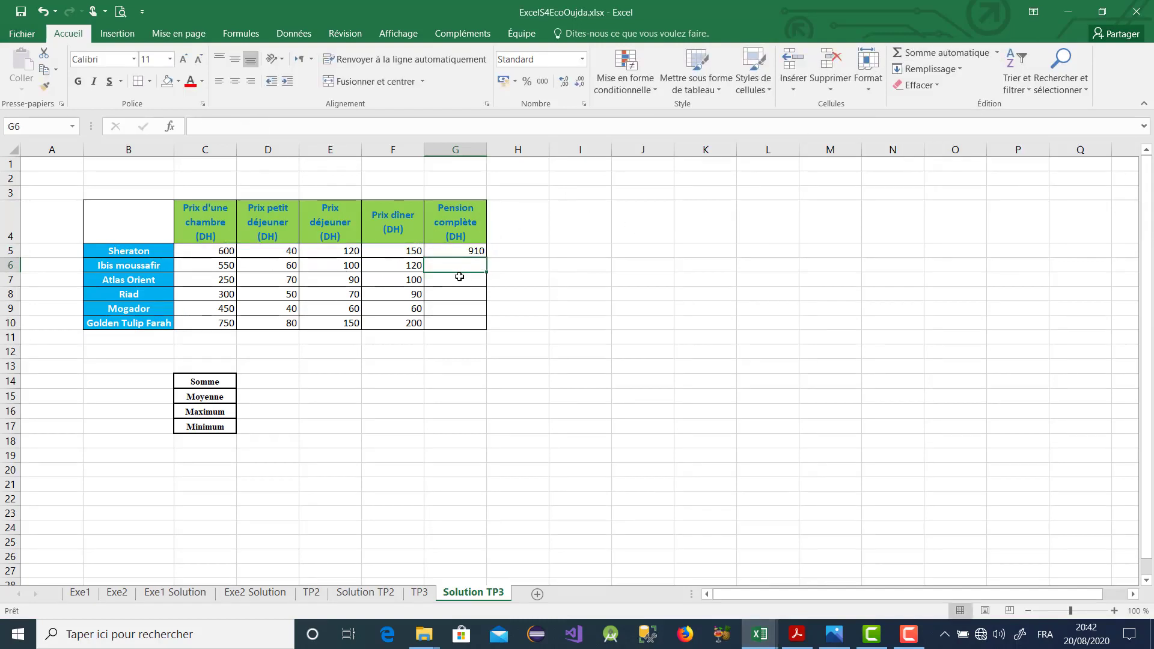
Step: Copy the full-board formula from G5 down to G10 for the remaining hotels
{"action": "left_click", "coordinate": [460, 251]}
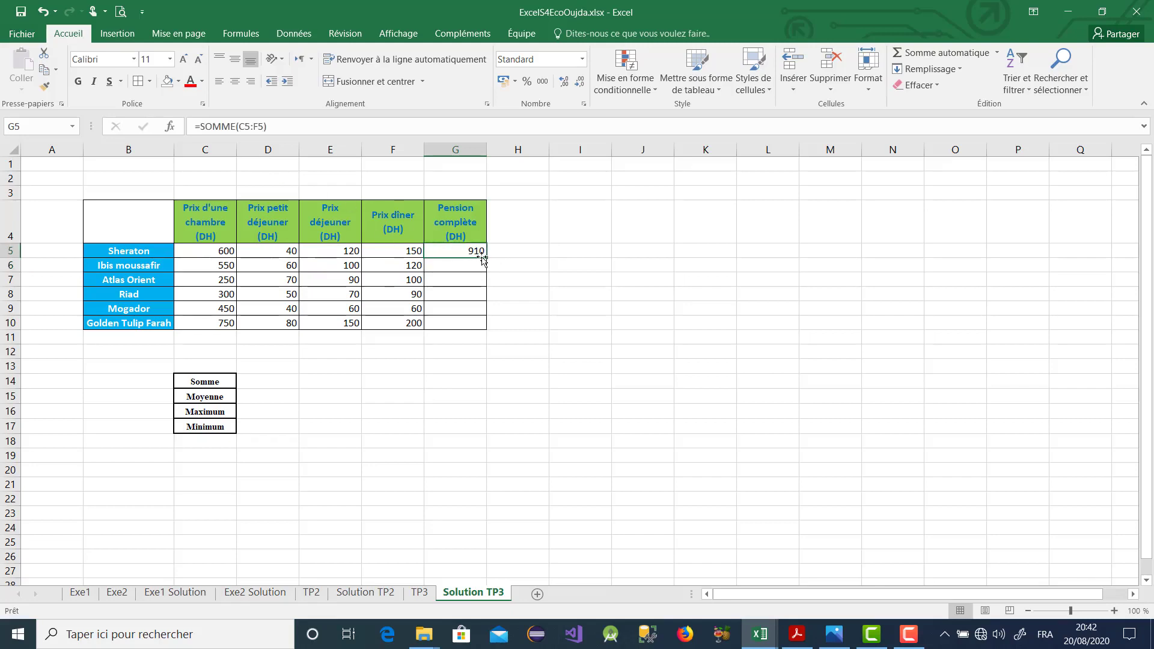
{"action": "left_click_drag", "start_coordinate": [488, 259], "coordinate": [484, 331]}
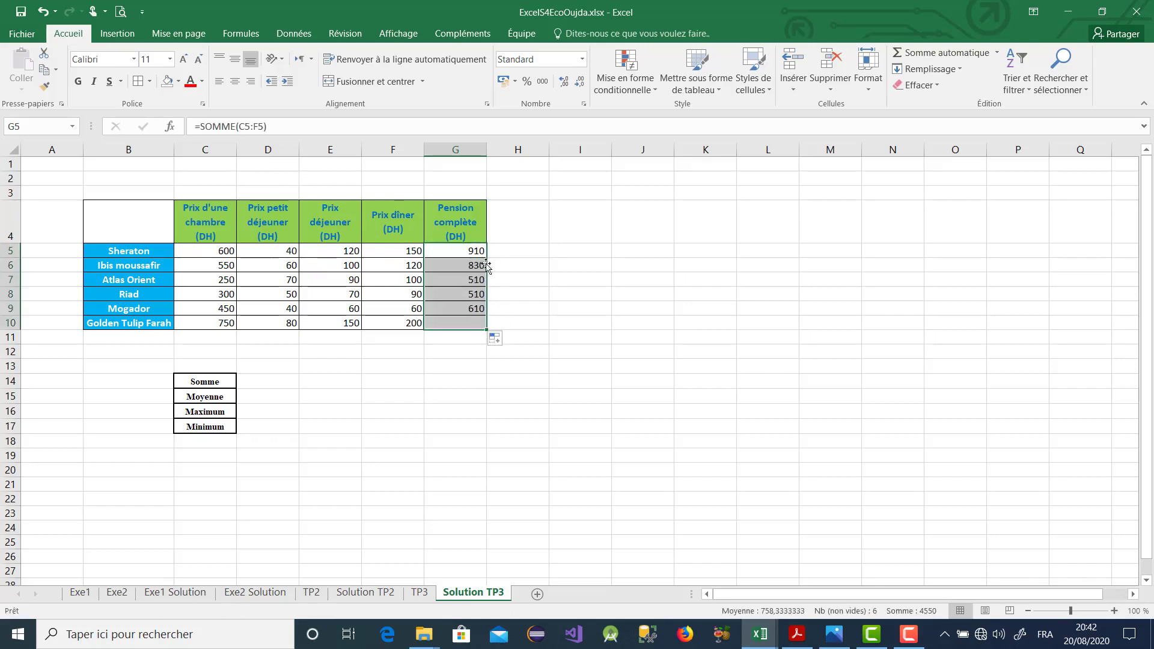
{"action": "left_click", "coordinate": [541, 293]}
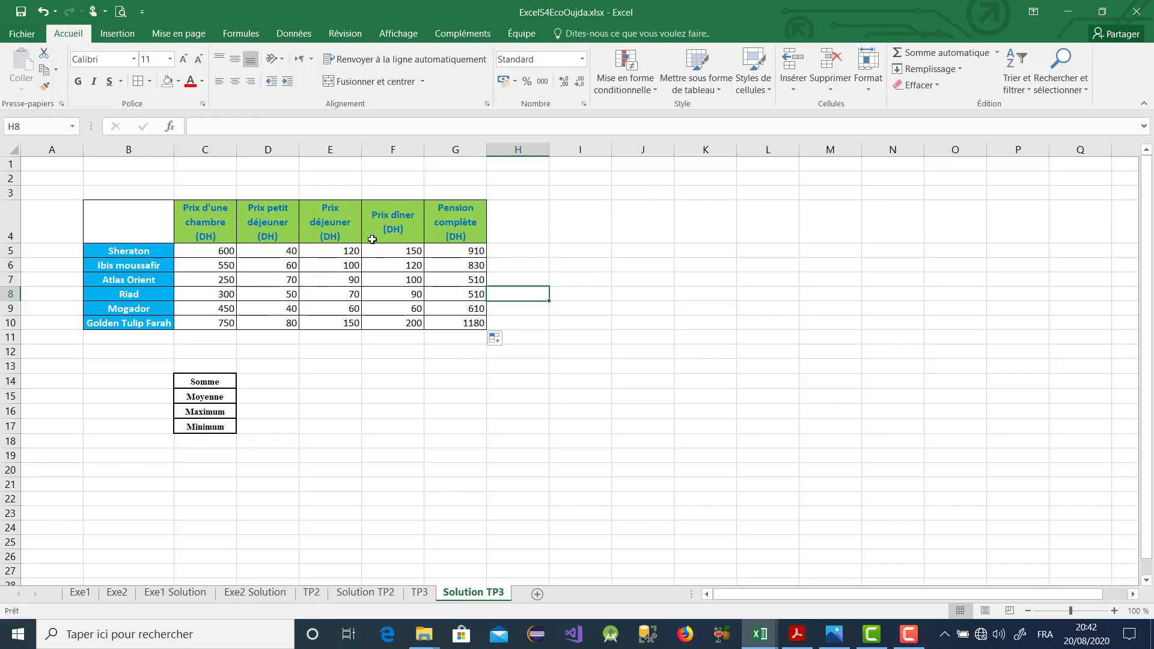
Step: Check question 5 in the TP No3 PDF, insert a blank column after the hotel names and select its header cell C4
{"action": "left_click", "coordinate": [797, 639]}
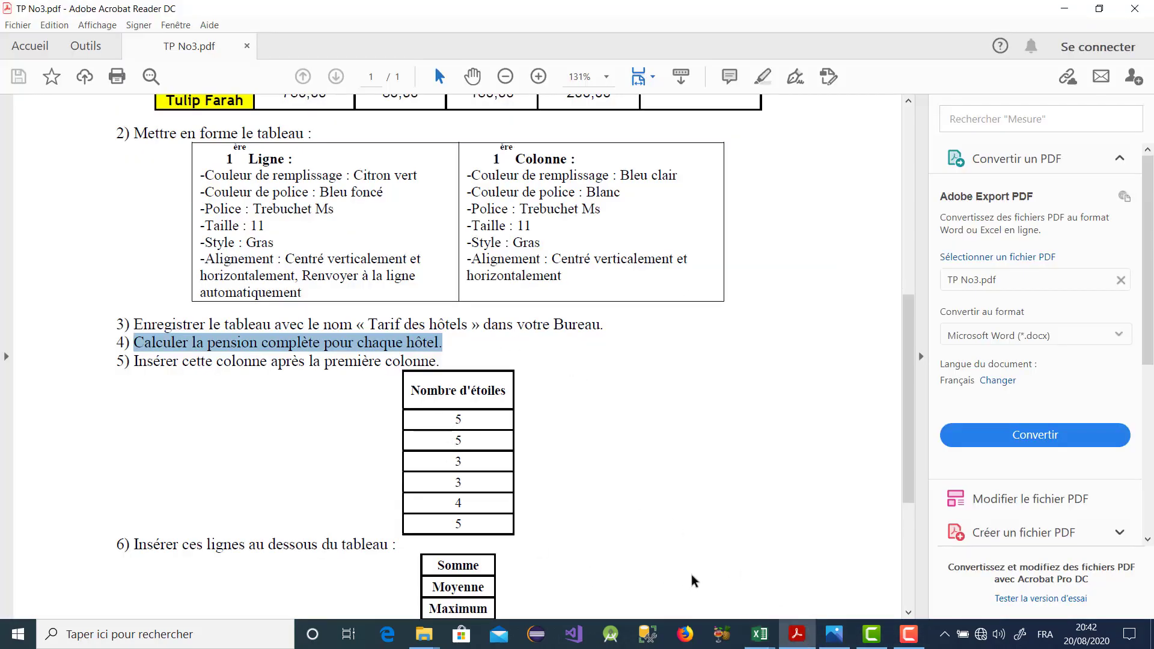
{"action": "mouse_move", "coordinate": [760, 636]}
{"action": "left_click", "coordinate": [667, 607]}
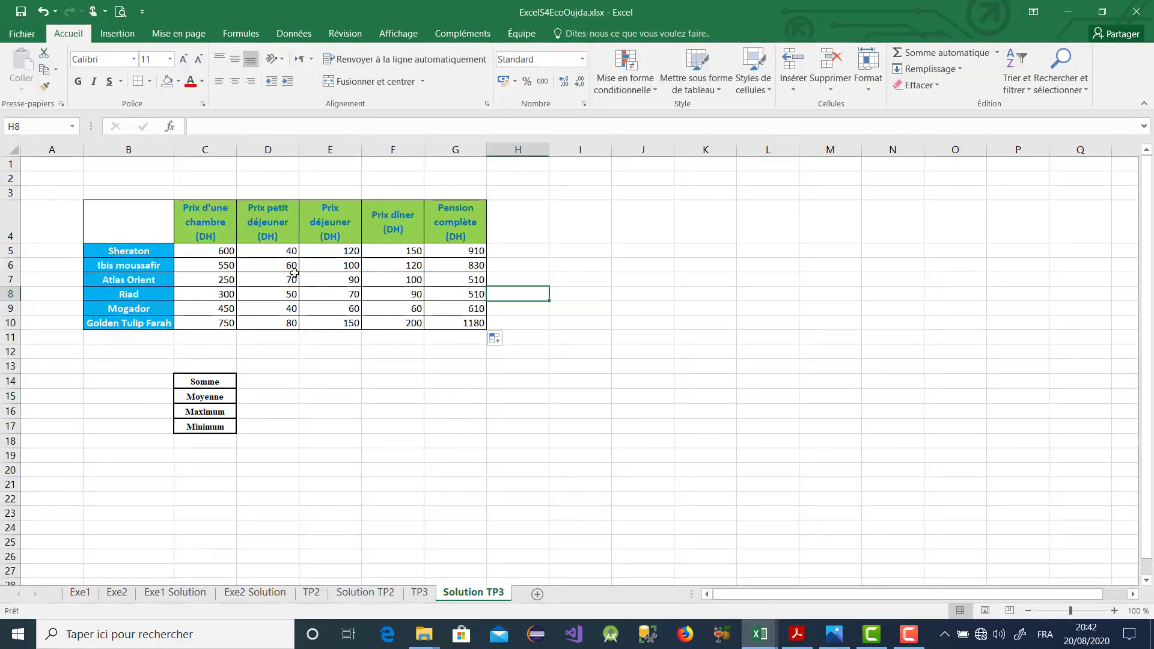
{"action": "left_click", "coordinate": [192, 149]}
{"action": "right_click", "coordinate": [194, 151]}
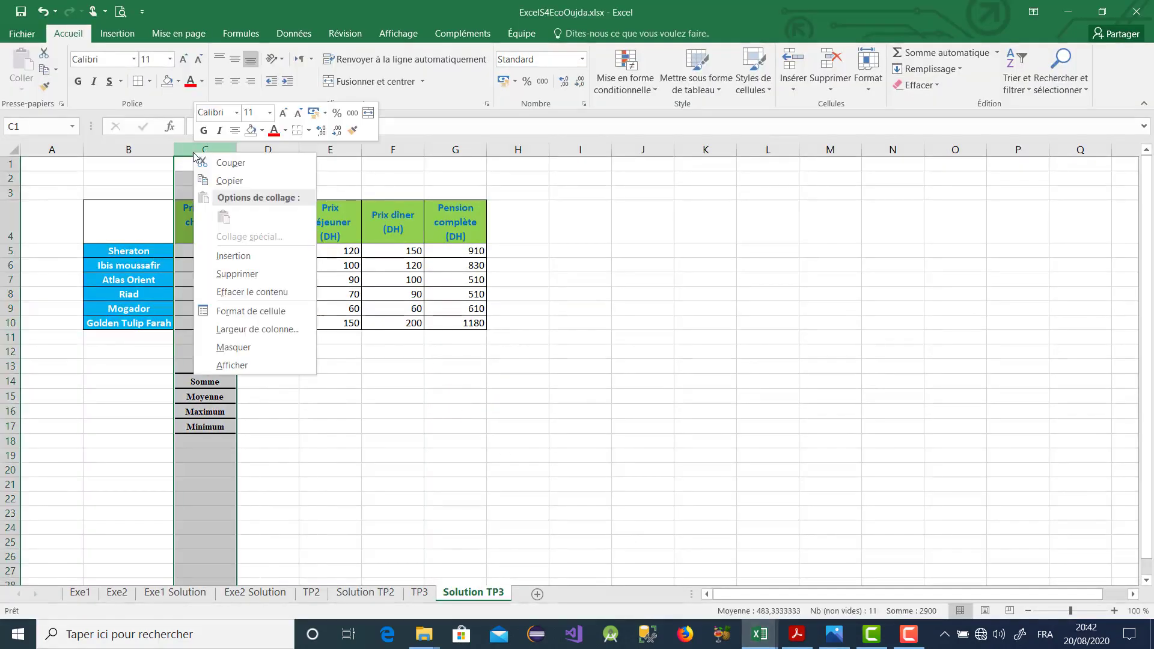
{"action": "left_click", "coordinate": [241, 255]}
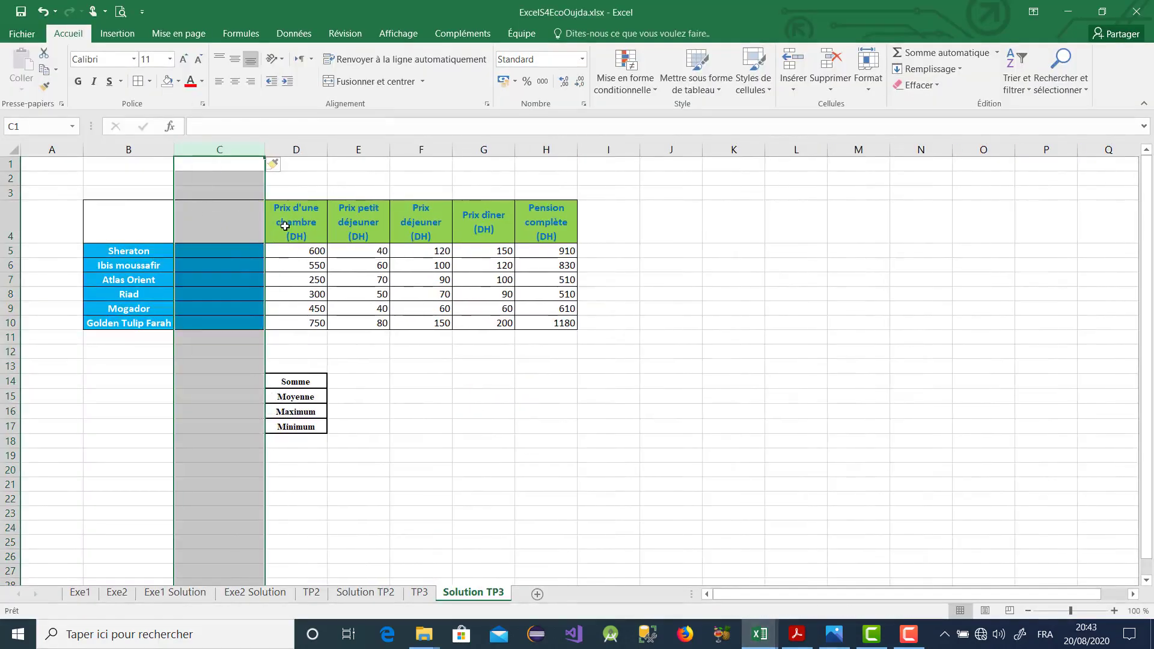
{"action": "left_click", "coordinate": [644, 297]}
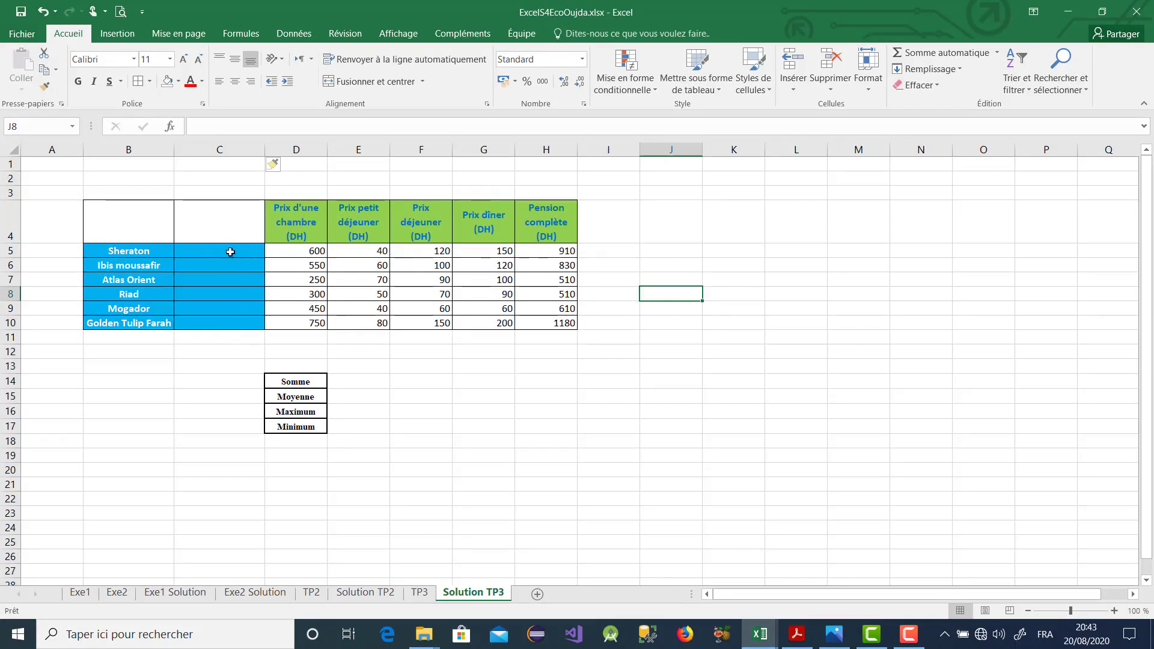
{"action": "left_click", "coordinate": [217, 335]}
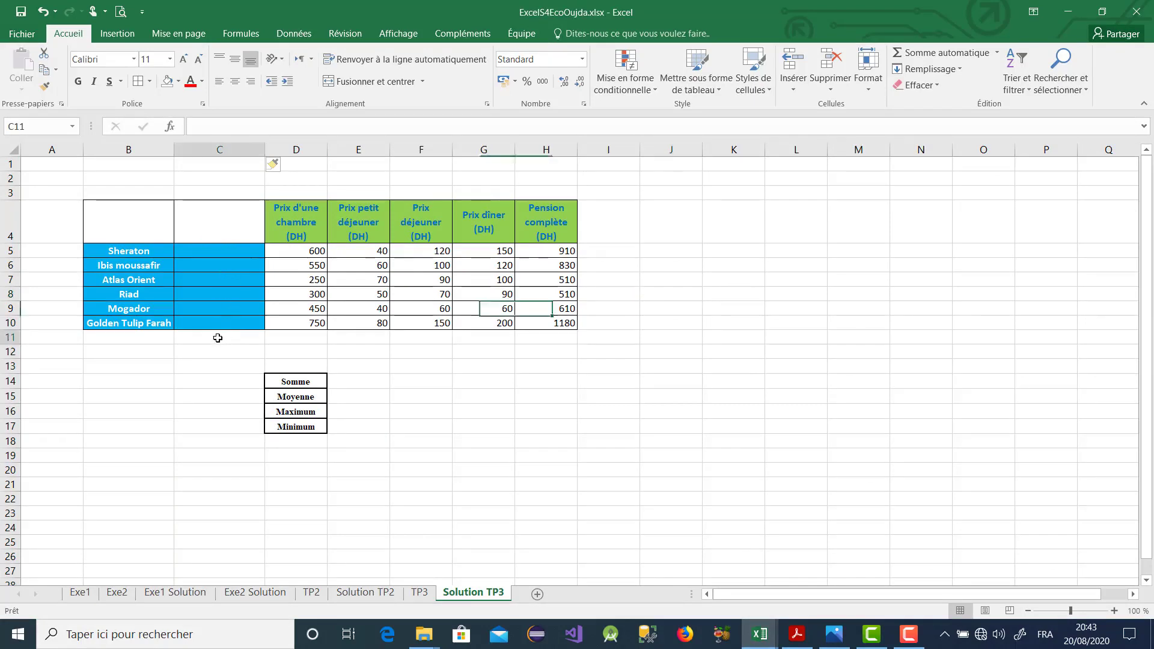
{"action": "left_click", "coordinate": [226, 223]}
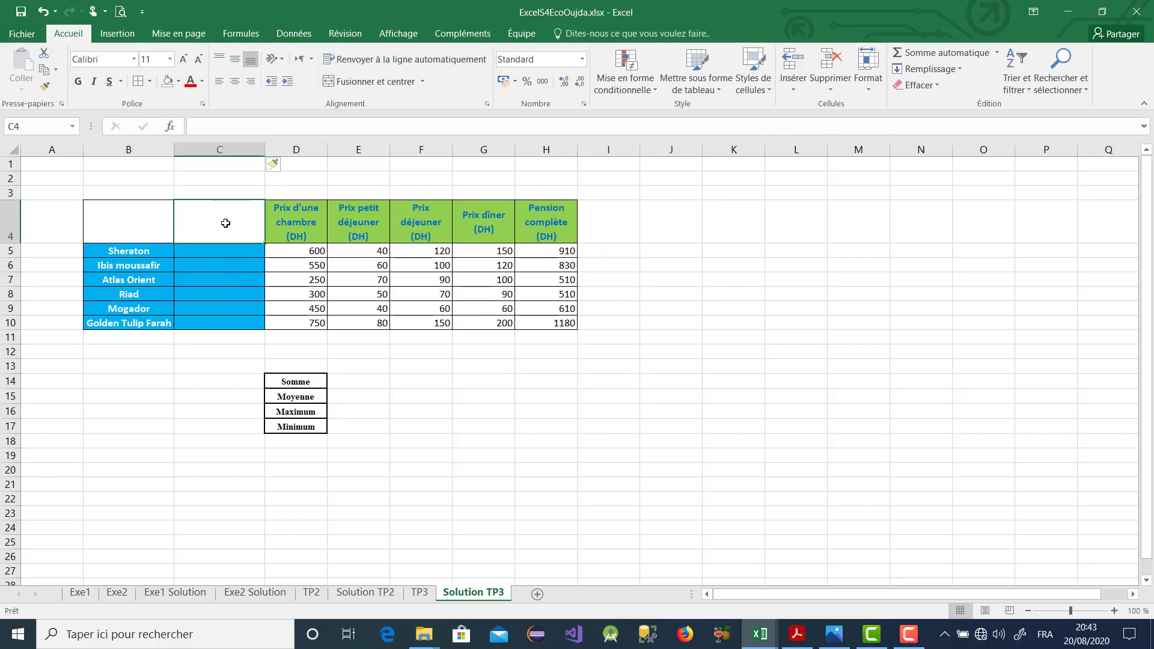
Step: Enter the header Nombre Etoiles in C4 and copy the formatting of header D4 onto it
{"action": "type", "text": "Nombre Etoiles"}
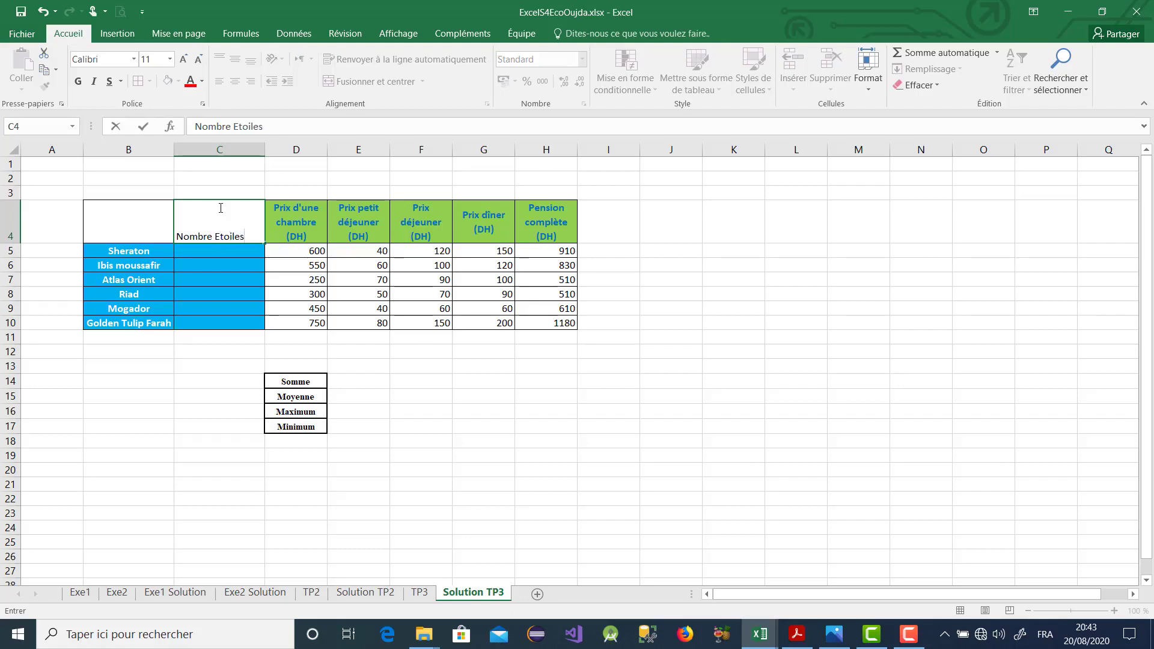
{"action": "left_click", "coordinate": [306, 227]}
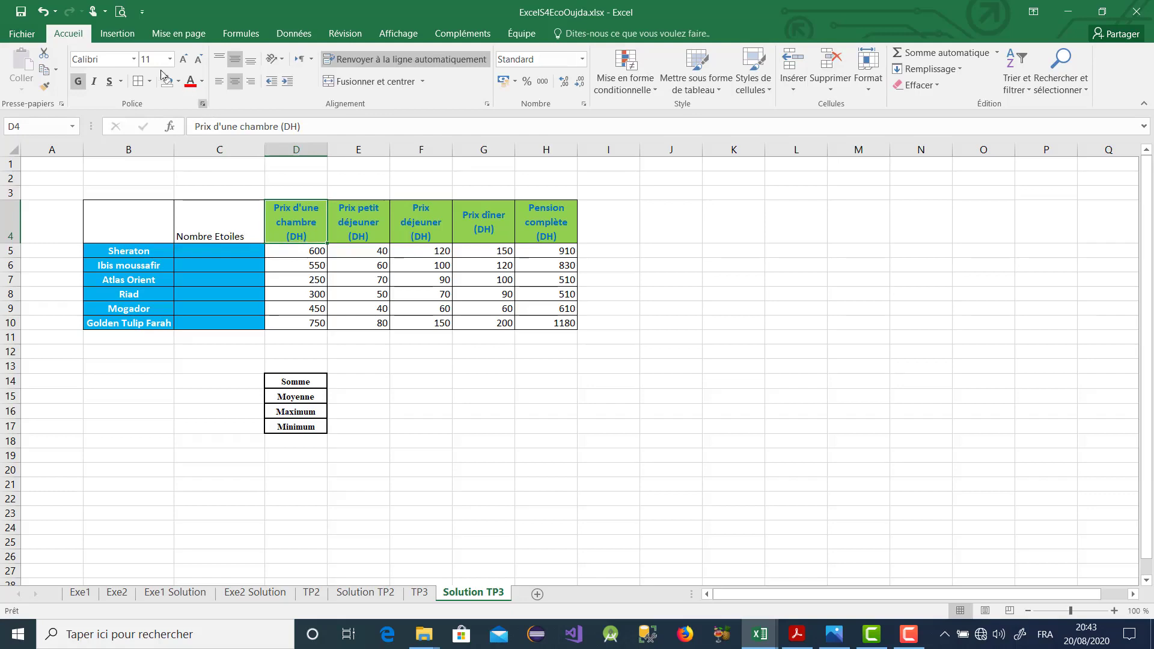
{"action": "left_click", "coordinate": [44, 86]}
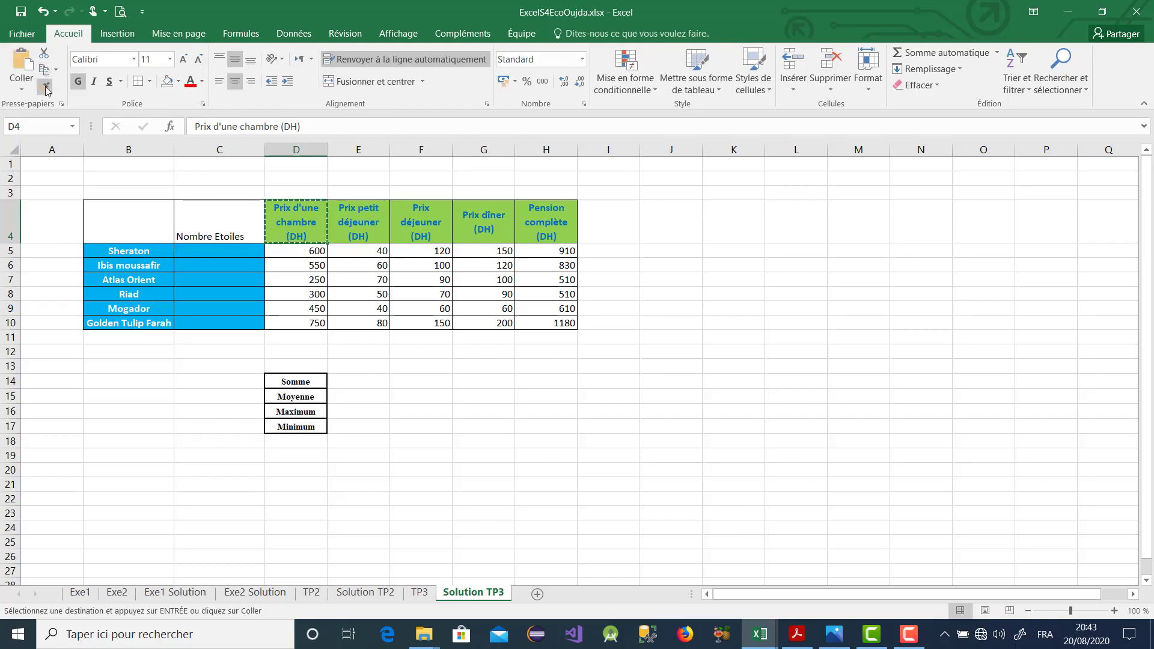
{"action": "left_click", "coordinate": [239, 236]}
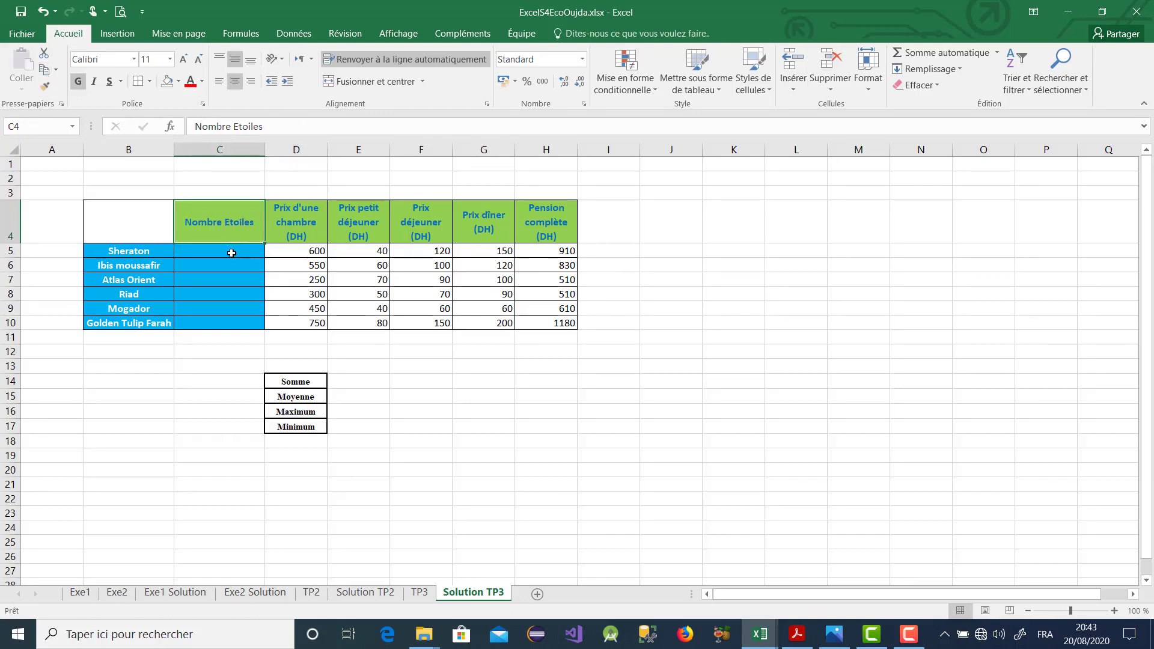
Step: Remove the blue fill from the star-rating cells C5:C10 and set the font colour of C5 to black
{"action": "left_click_drag", "start_coordinate": [231, 253], "coordinate": [232, 321]}
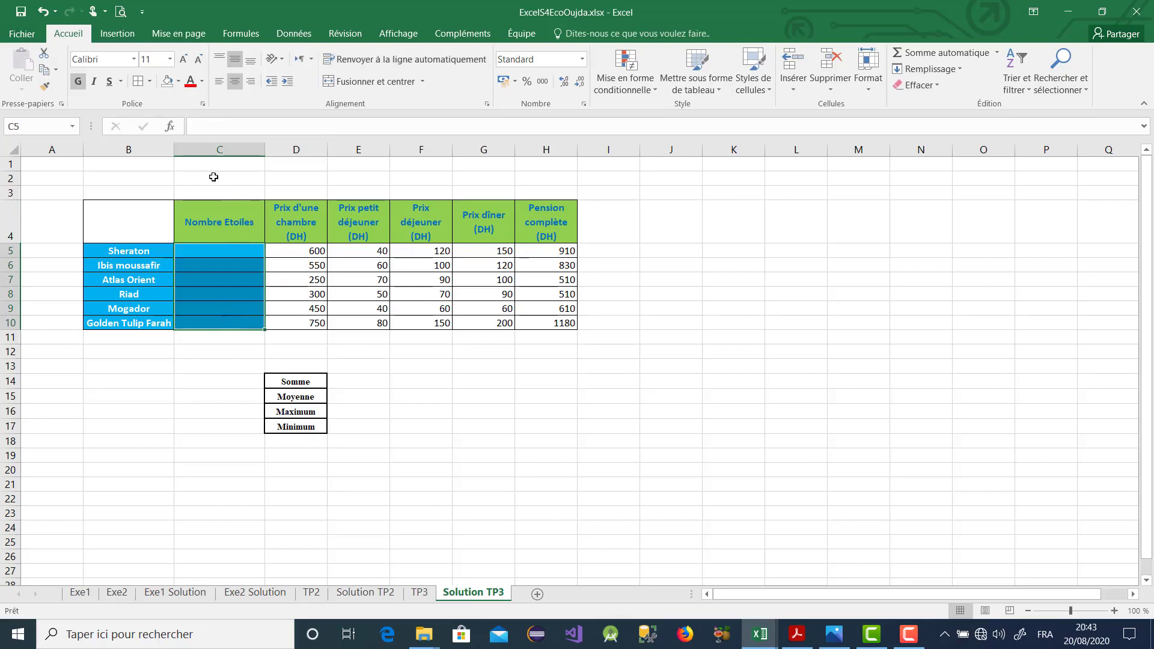
{"action": "left_click", "coordinate": [179, 89]}
{"action": "left_click", "coordinate": [216, 210]}
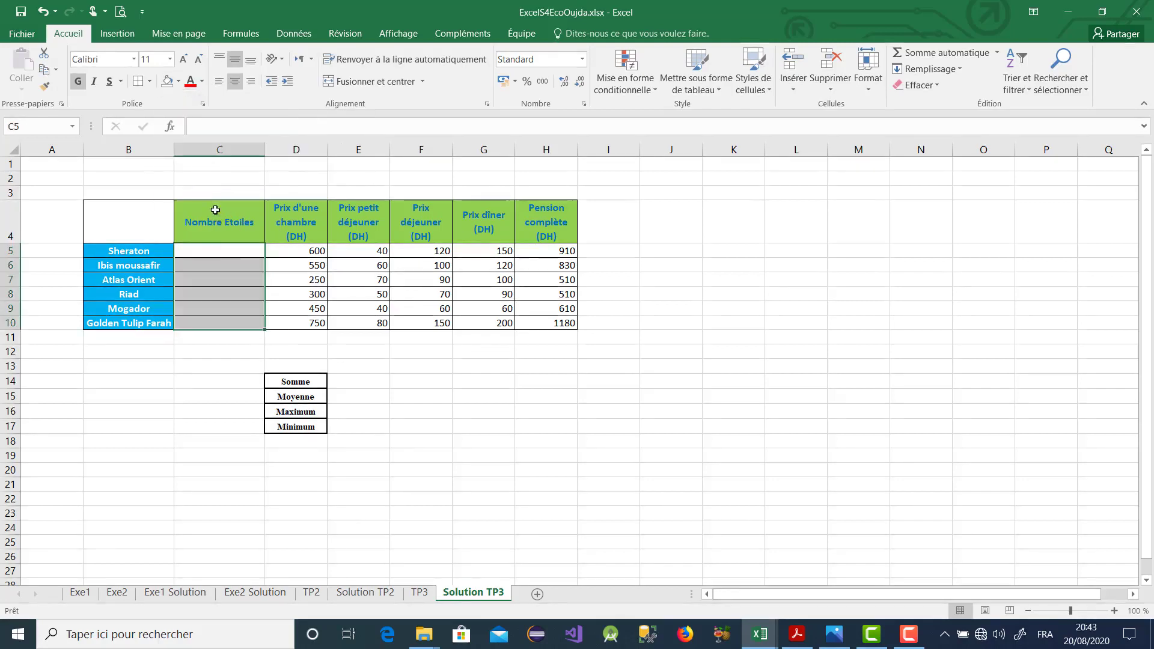
{"action": "left_click", "coordinate": [229, 250]}
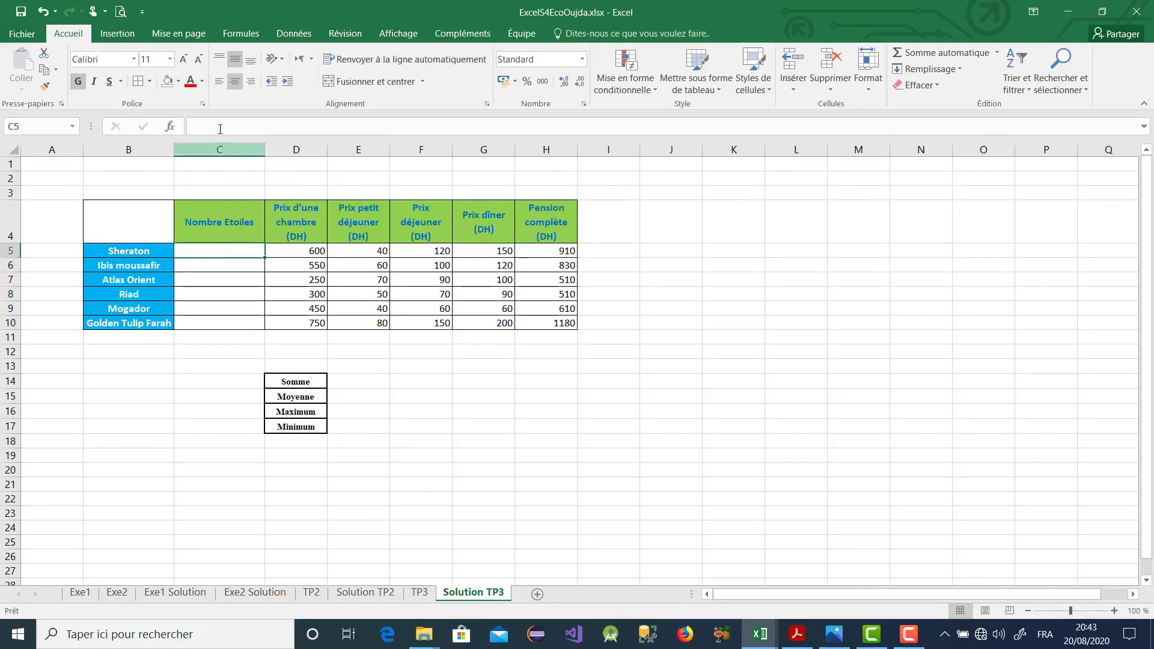
{"action": "left_click", "coordinate": [202, 84]}
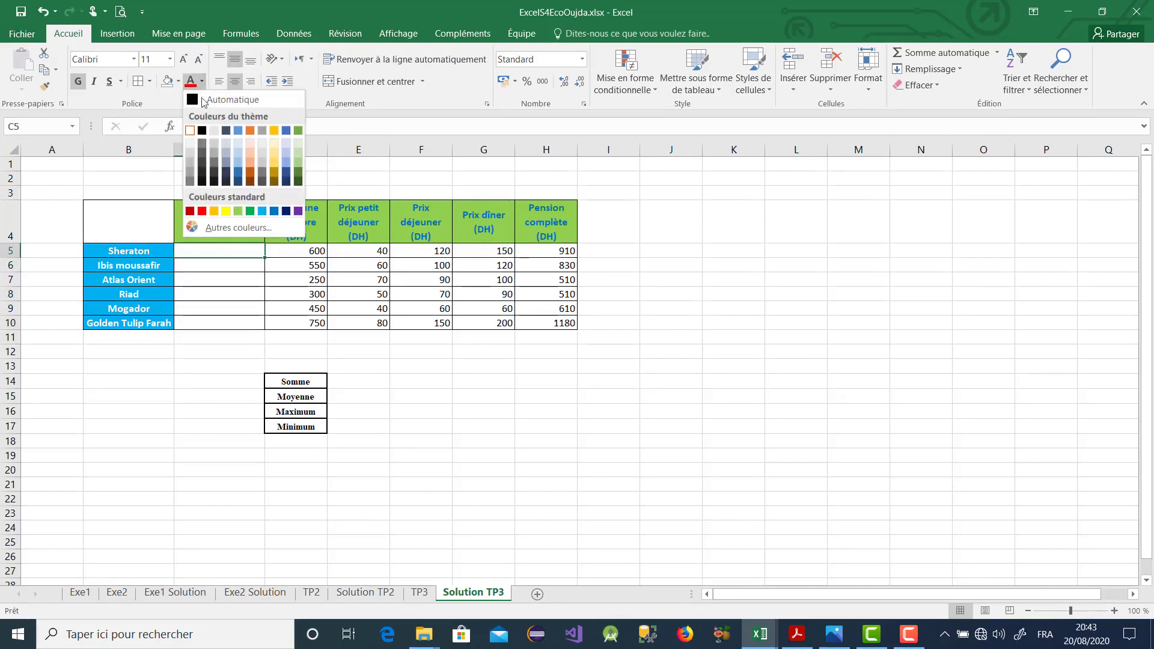
{"action": "left_click", "coordinate": [202, 130]}
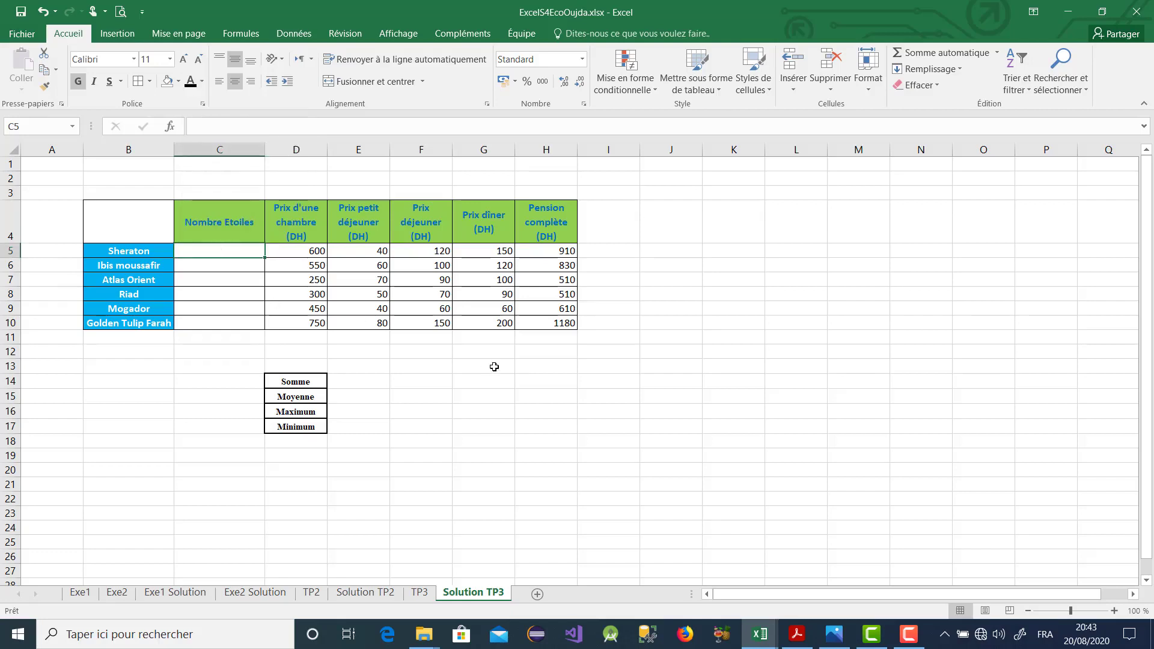
Step: Enter 5 as the number of stars for Sheraton in C5 and for Ibis moussafir in C6
{"action": "type", "text": "5"}
{"action": "key", "text": "Return"}
{"action": "key", "text": "Return"}
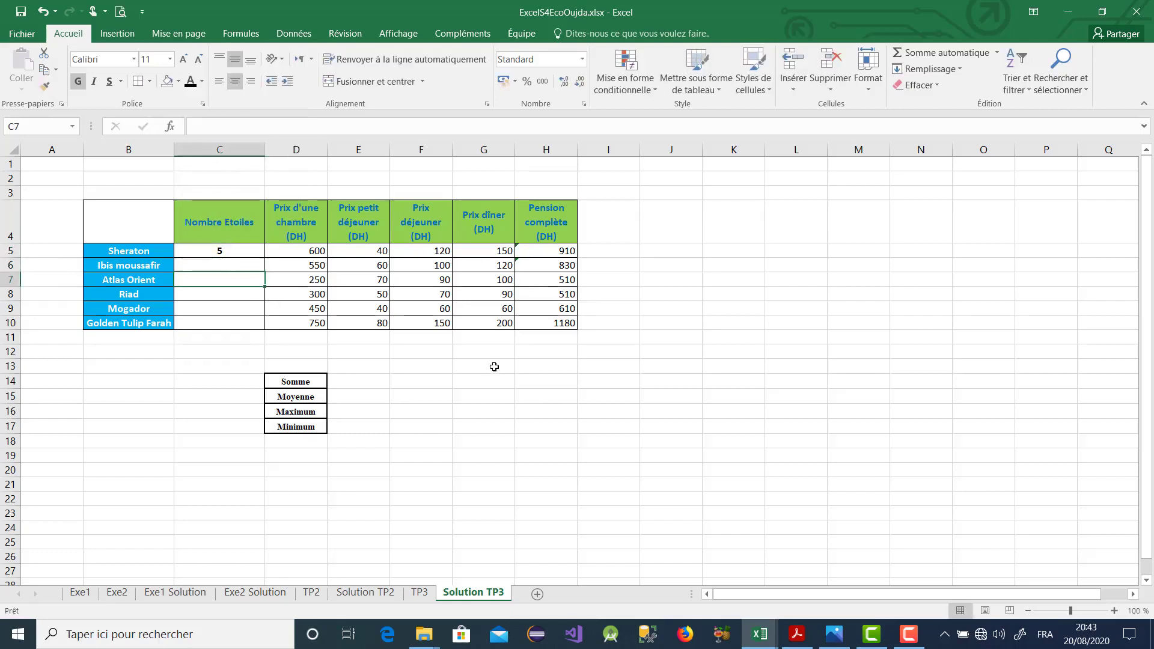
{"action": "left_click", "coordinate": [232, 265]}
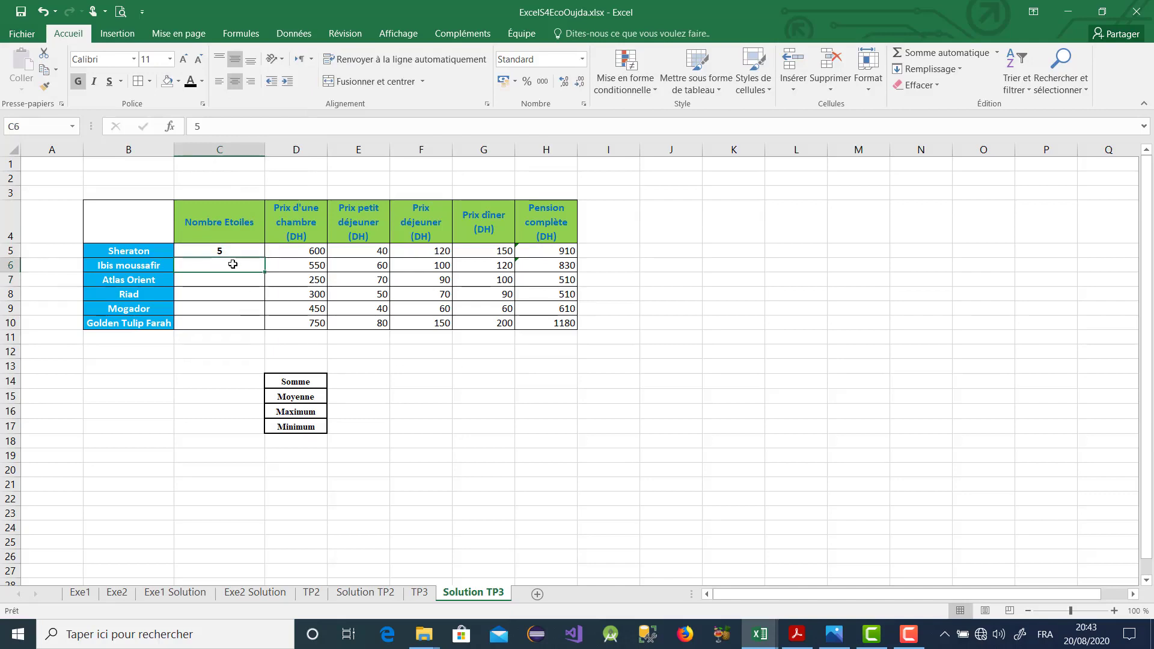
{"action": "key", "text": "Return"}
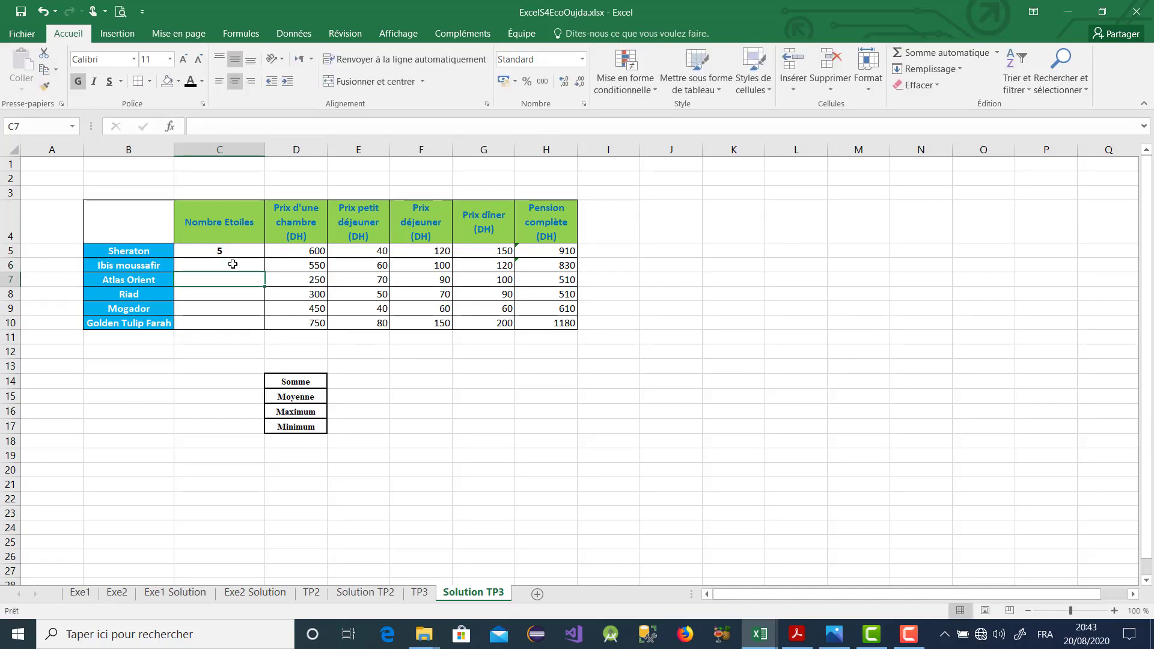
{"action": "left_click", "coordinate": [211, 265]}
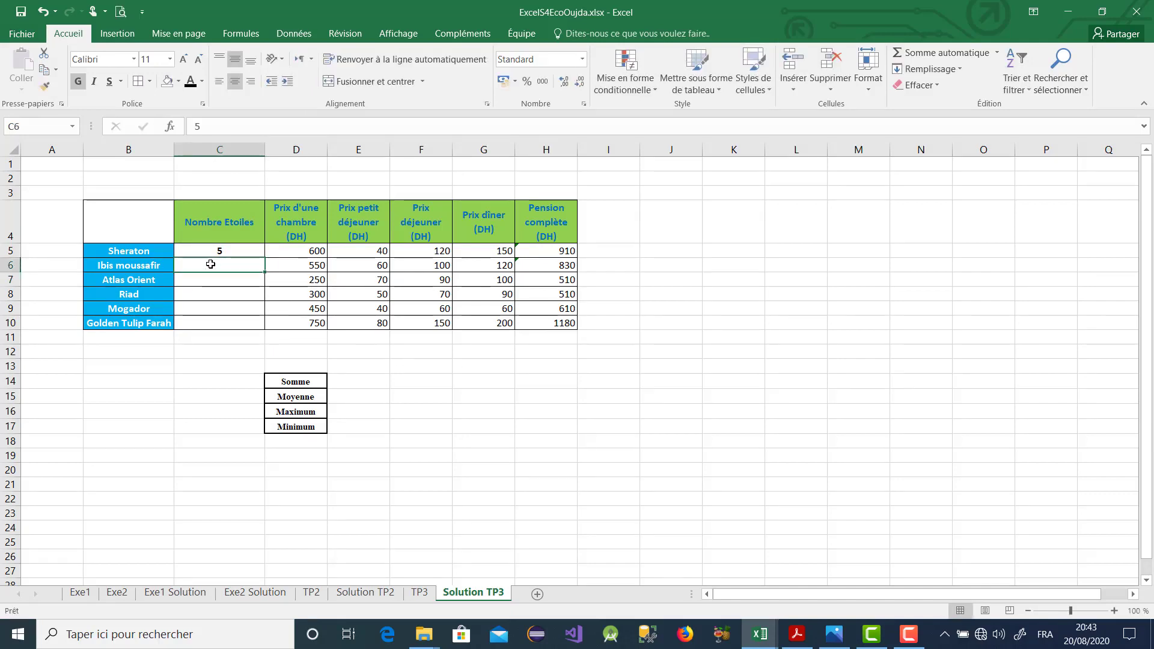
{"action": "type", "text": "5"}
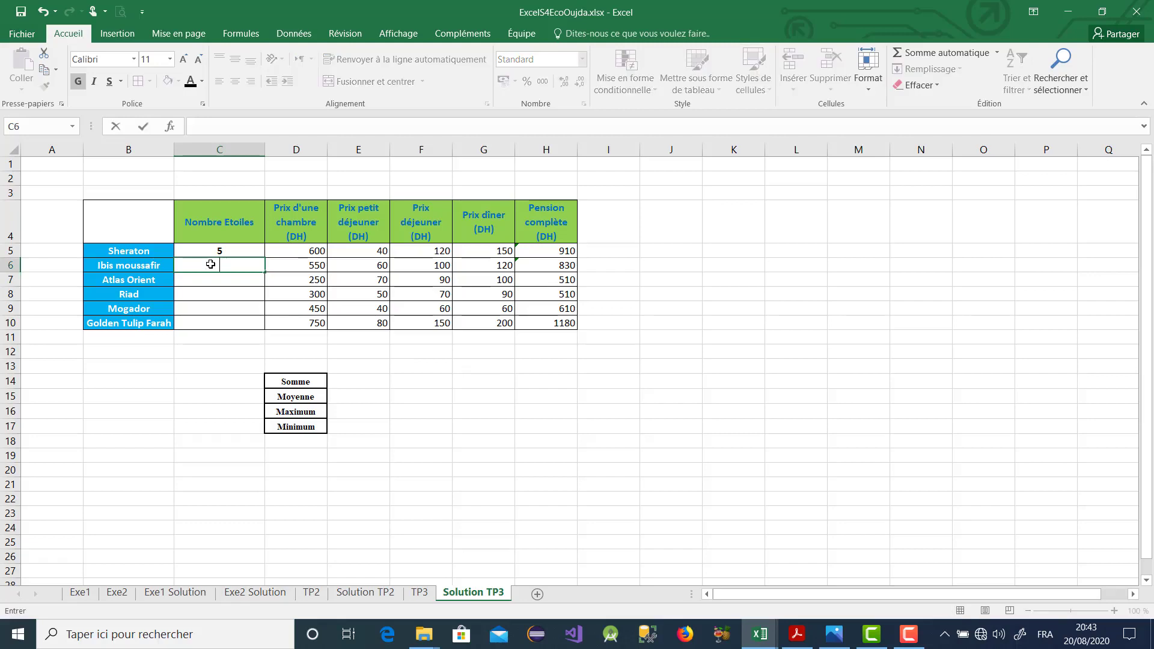
Step: Copy the formatting of C5 down to the star-rating cells of the other hotels
{"action": "left_click", "coordinate": [234, 250]}
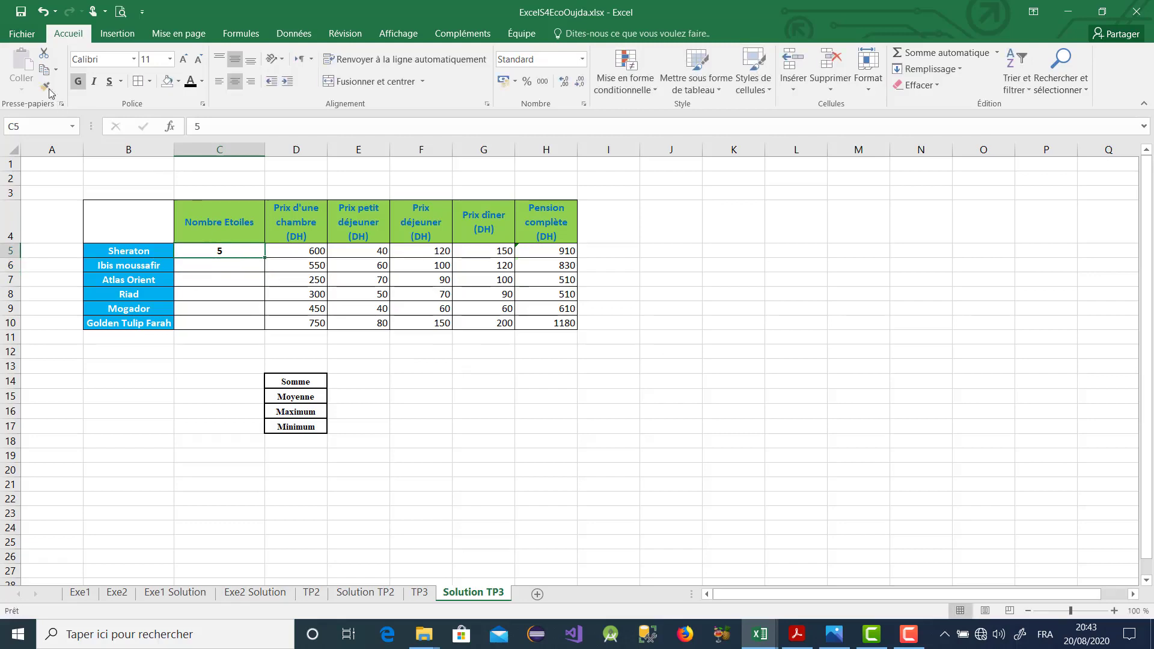
{"action": "left_click", "coordinate": [45, 86]}
{"action": "left_click_drag", "start_coordinate": [232, 250], "coordinate": [238, 307]}
Step: Fill the star ratings in C6:C10 with 5, 4, 4, 3 and 5
{"action": "left_click", "coordinate": [235, 267]}
{"action": "type", "text": "5"}
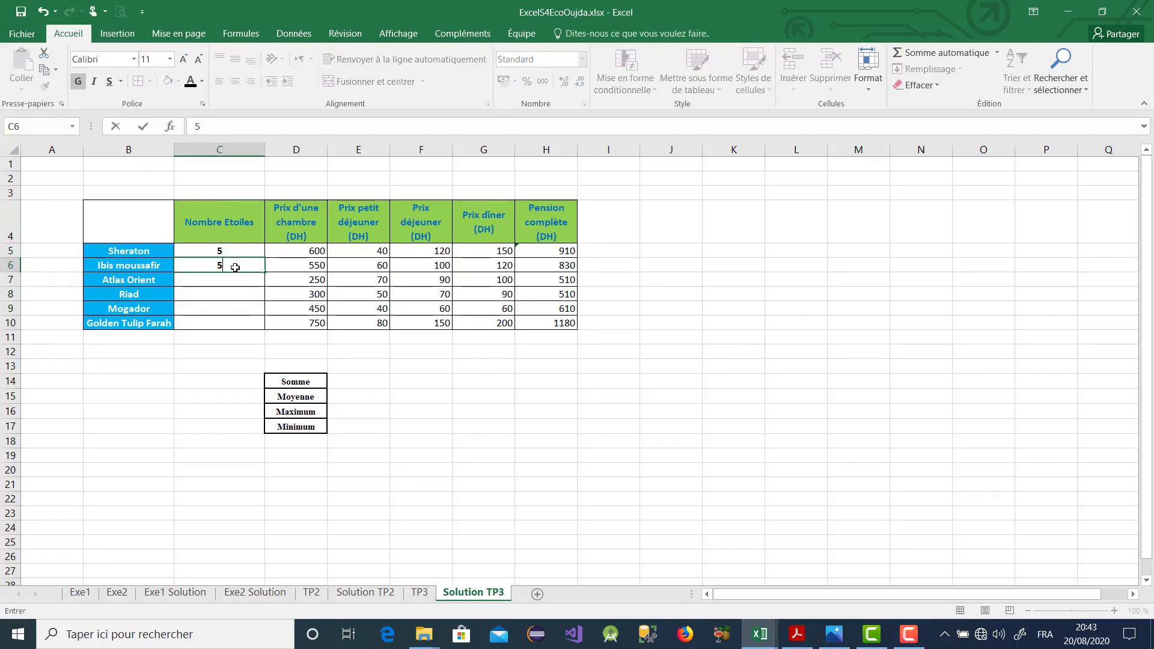
{"action": "key", "text": "Return"}
{"action": "type", "text": "4"}
{"action": "key", "text": "Return"}
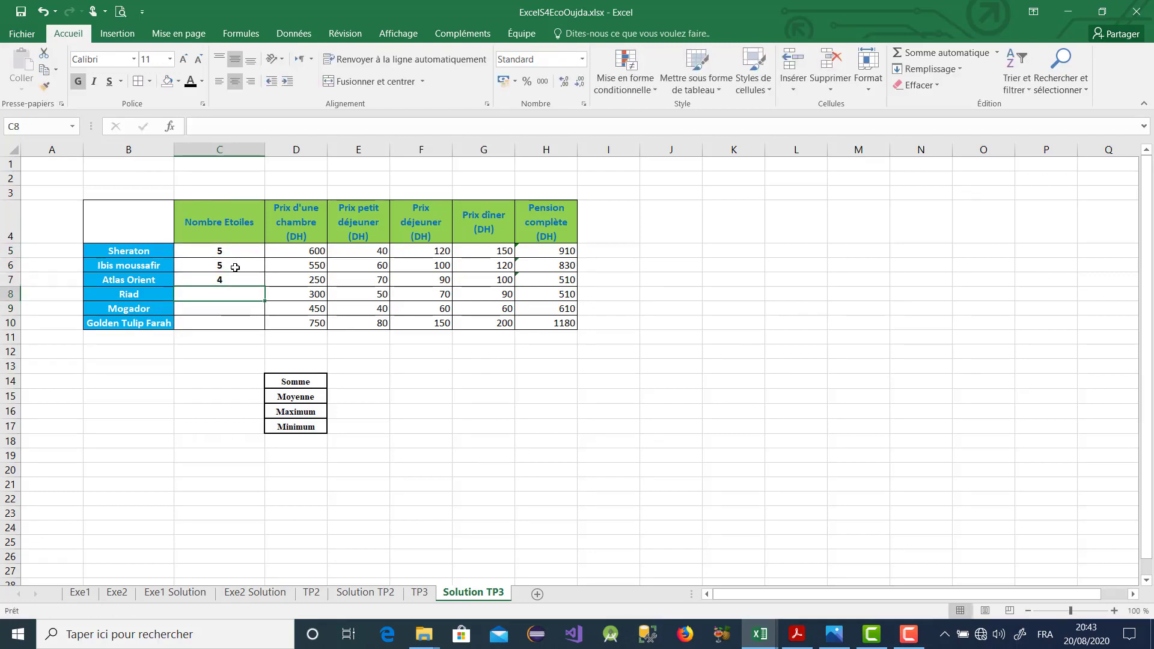
{"action": "type", "text": "4"}
{"action": "key", "text": "Return"}
{"action": "type", "text": "3"}
{"action": "key", "text": "Return"}
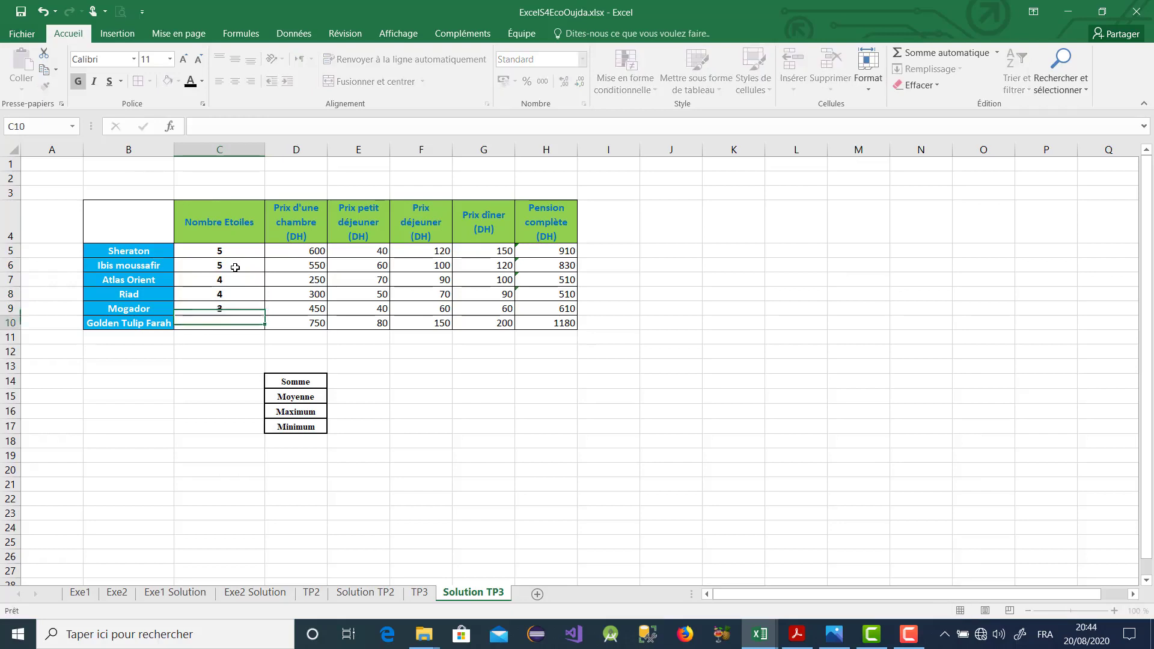
{"action": "type", "text": "5"}
{"action": "key", "text": "Return"}
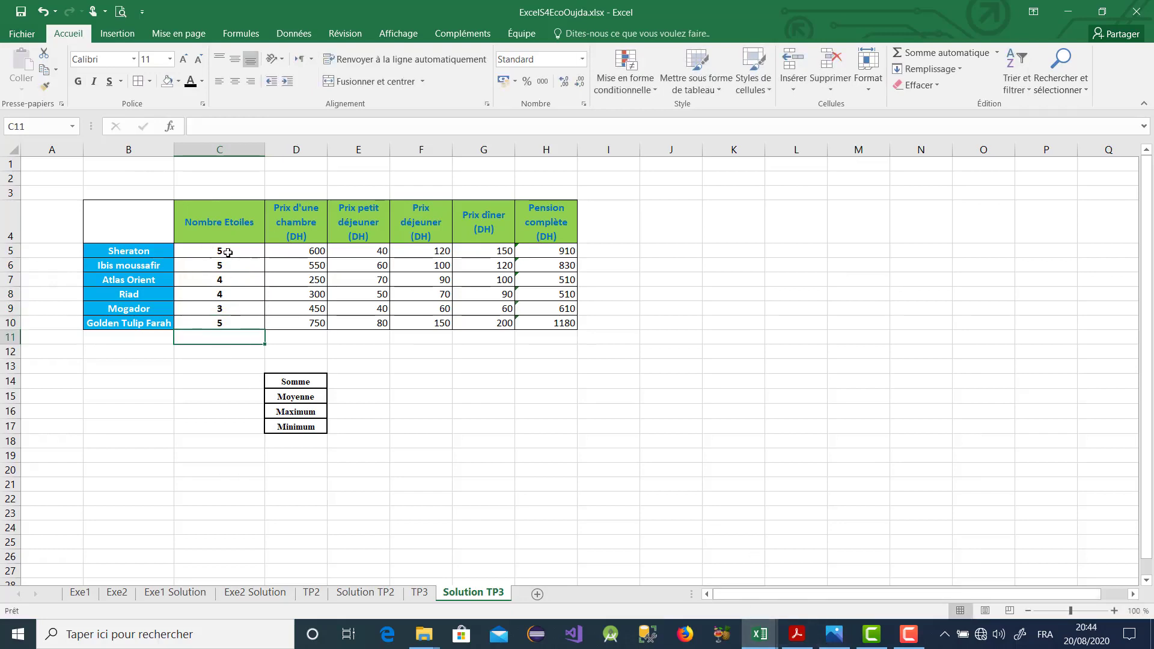
Step: Check questions 5 to 8 in the TP No3 PDF and return to the Excel workbook
{"action": "left_click", "coordinate": [797, 634]}
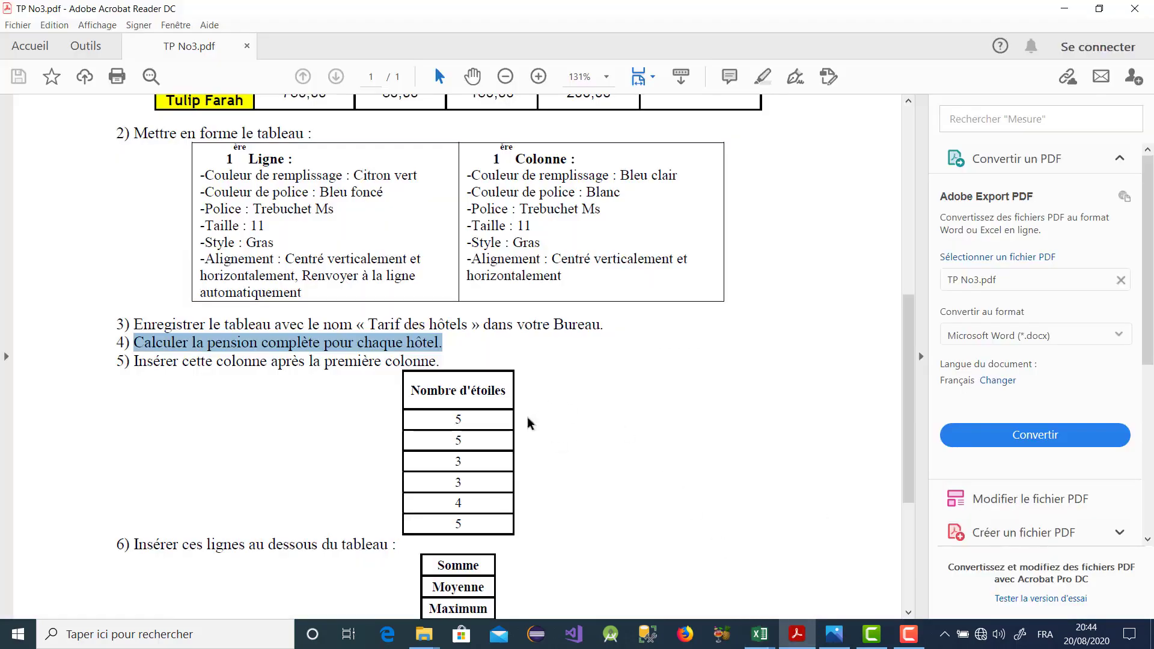
{"action": "scroll", "coordinate": [529, 445], "scroll_direction": "down", "scroll_amount": 2}
{"action": "scroll", "coordinate": [532, 469], "scroll_direction": "down", "scroll_amount": 1}
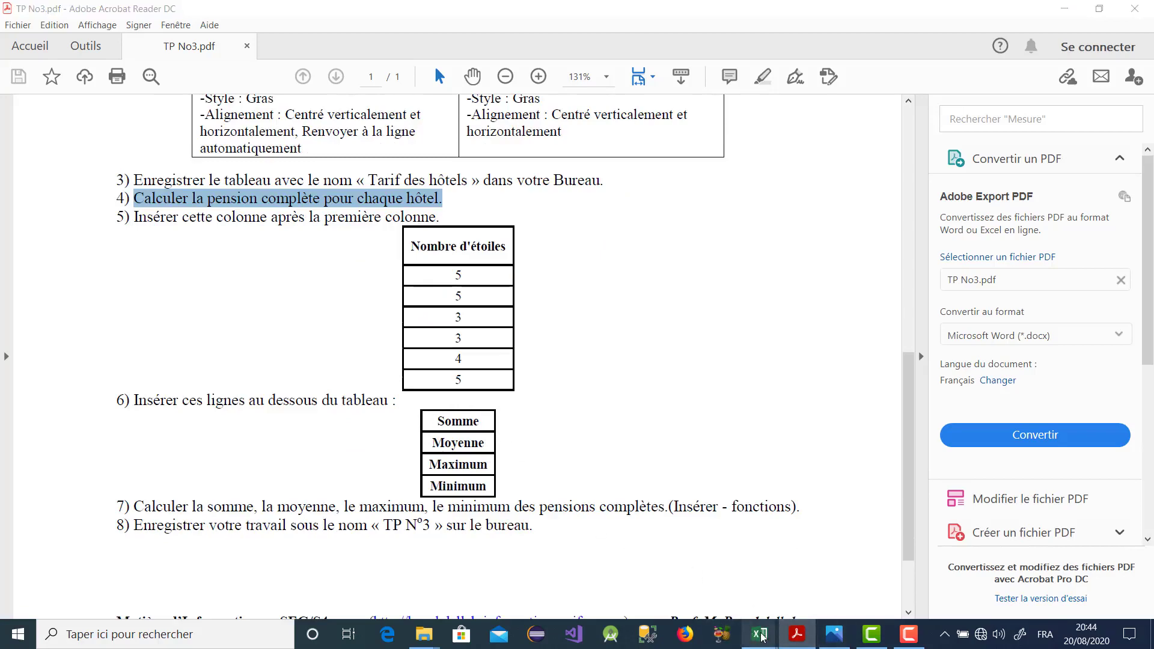
{"action": "mouse_move", "coordinate": [760, 636]}
{"action": "left_click", "coordinate": [672, 562]}
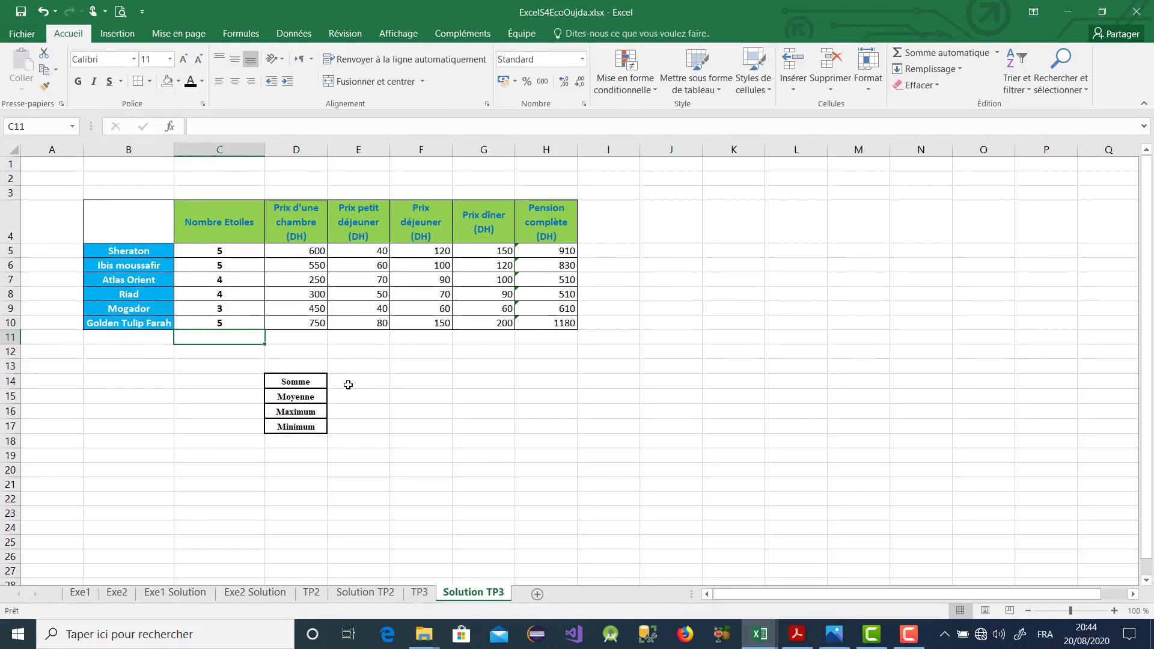
Step: Copy the formatting of the Somme cell D14 onto E14:E17 and select E14
{"action": "left_click", "coordinate": [311, 381]}
{"action": "left_click", "coordinate": [46, 88]}
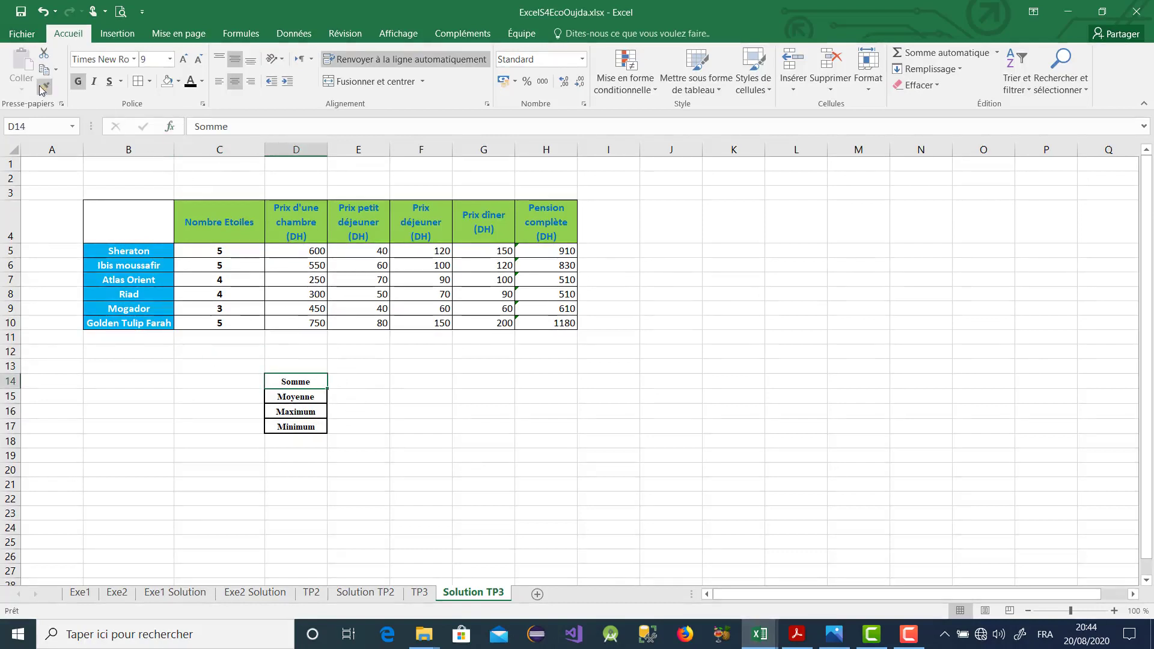
{"action": "left_click_drag", "start_coordinate": [373, 381], "coordinate": [368, 427]}
{"action": "left_click", "coordinate": [368, 381]}
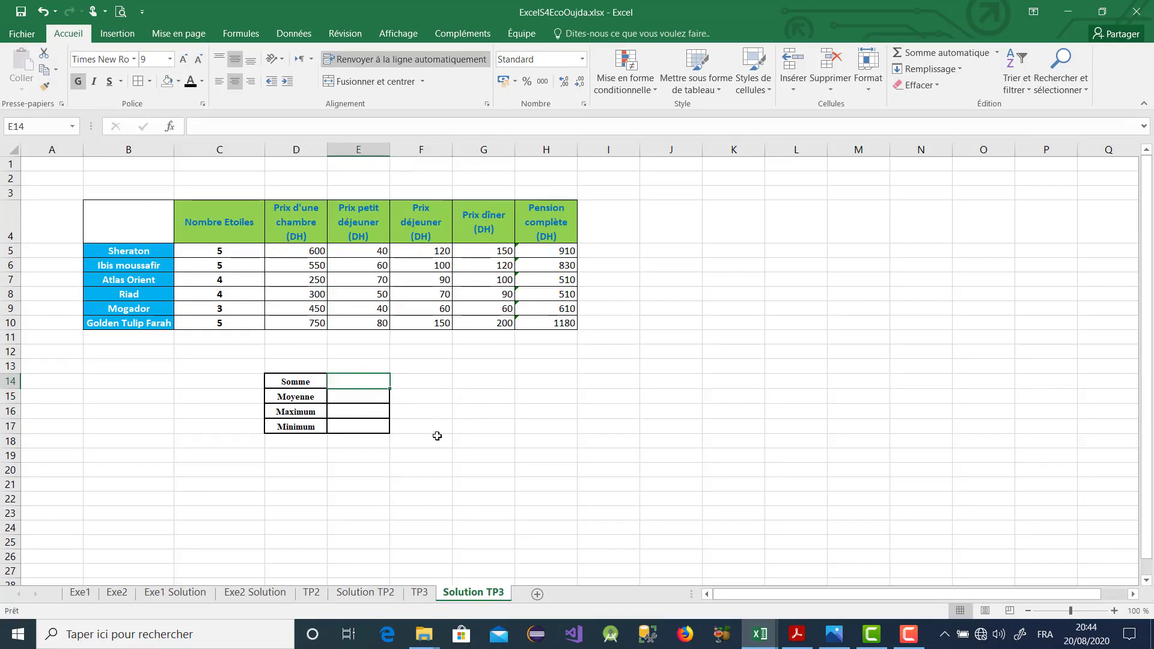
{"action": "left_click", "coordinate": [170, 126]}
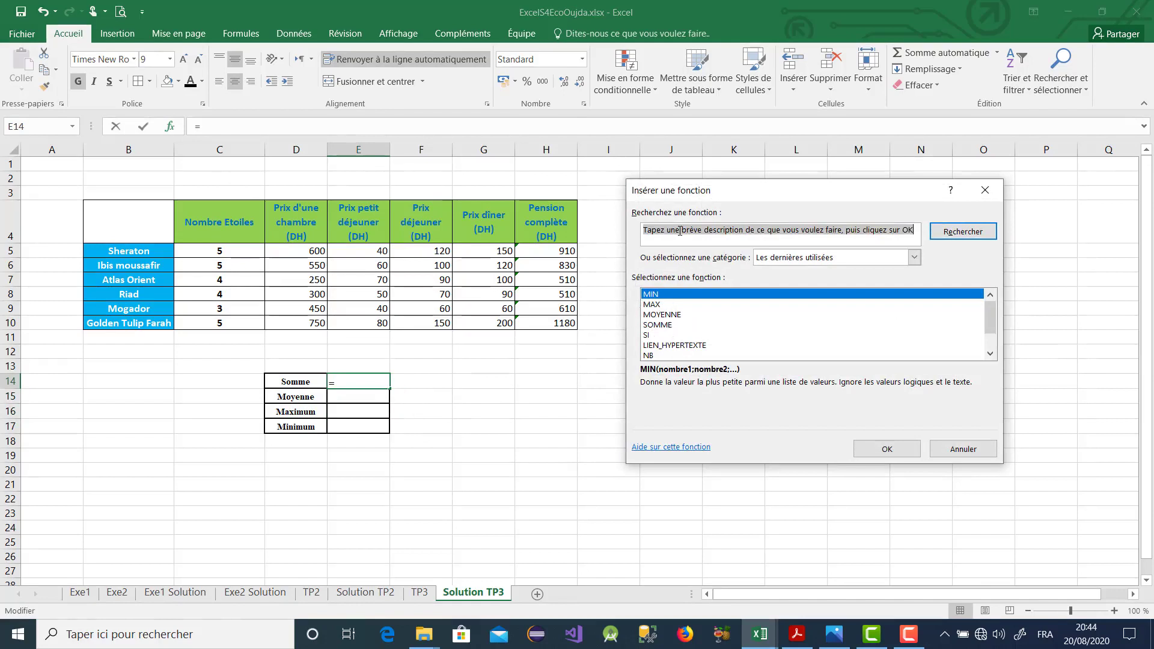
{"action": "type", "text": "somme"}
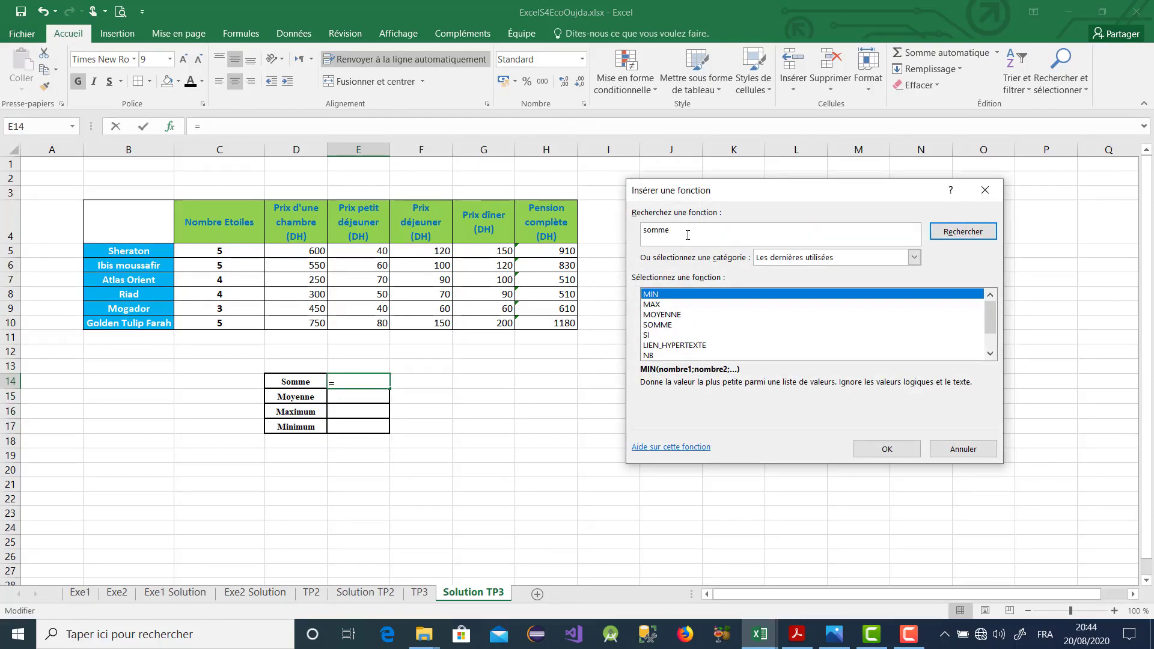
{"action": "left_click", "coordinate": [955, 236]}
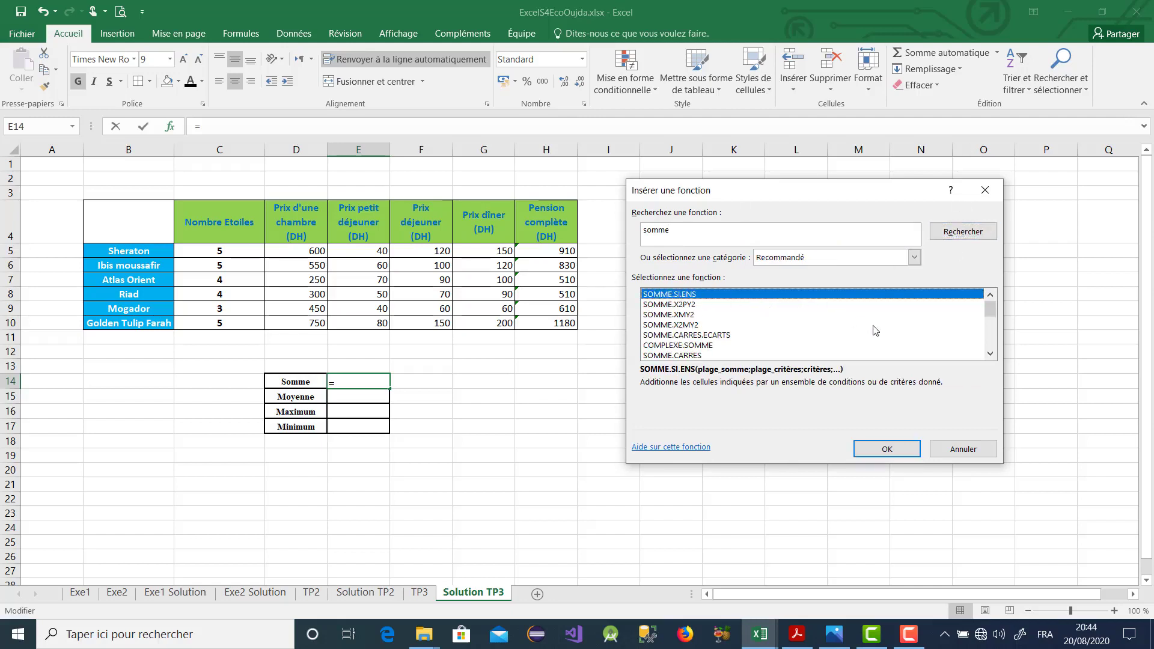
{"action": "mouse_move", "coordinate": [991, 311]}
{"action": "left_mouse_down"}
{"action": "mouse_move", "coordinate": [990, 330]}
{"action": "mouse_move", "coordinate": [991, 294]}
{"action": "left_mouse_up"}
{"action": "left_click_drag", "start_coordinate": [993, 319], "coordinate": [991, 348]}
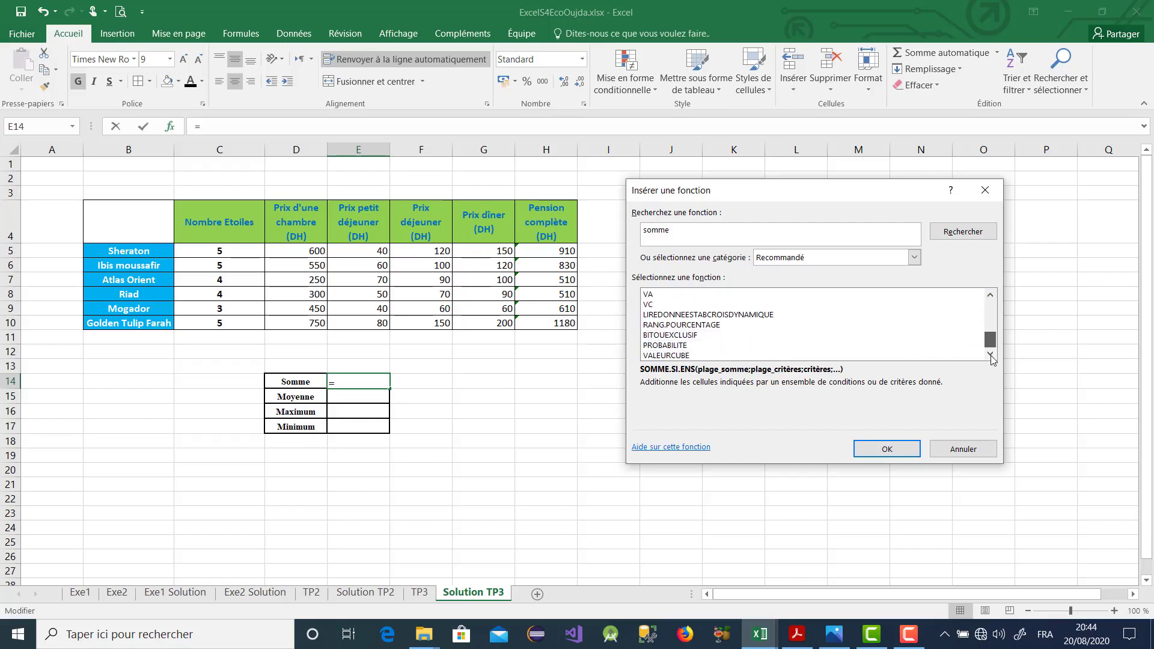
{"action": "left_click", "coordinate": [702, 234]}
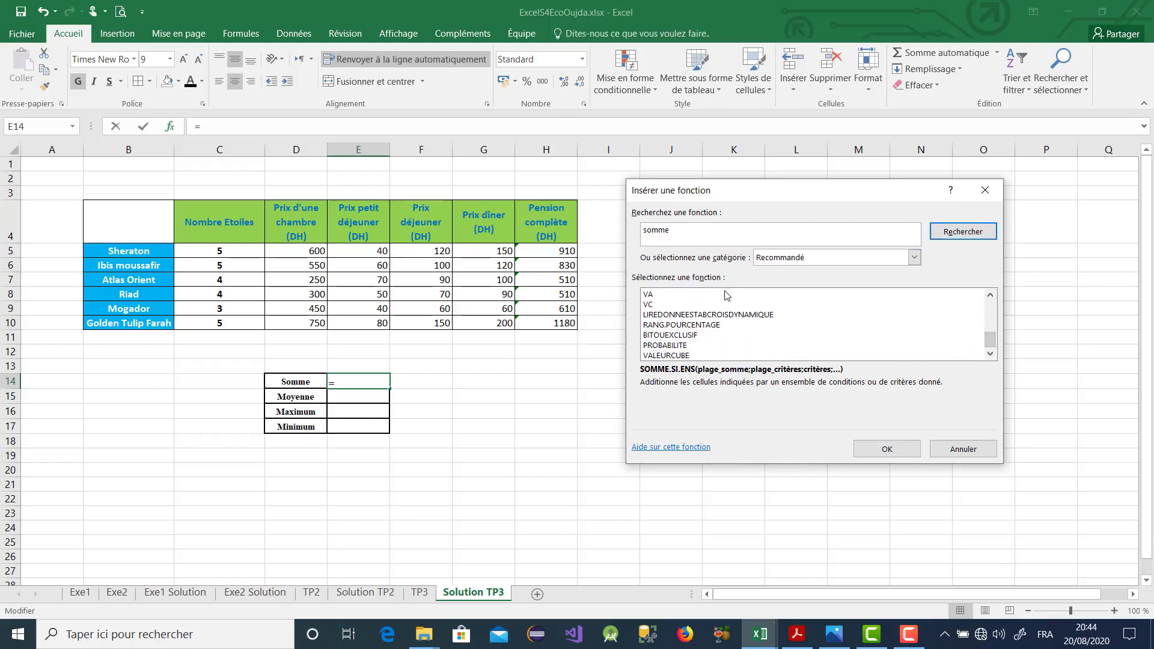
{"action": "left_click", "coordinate": [805, 260]}
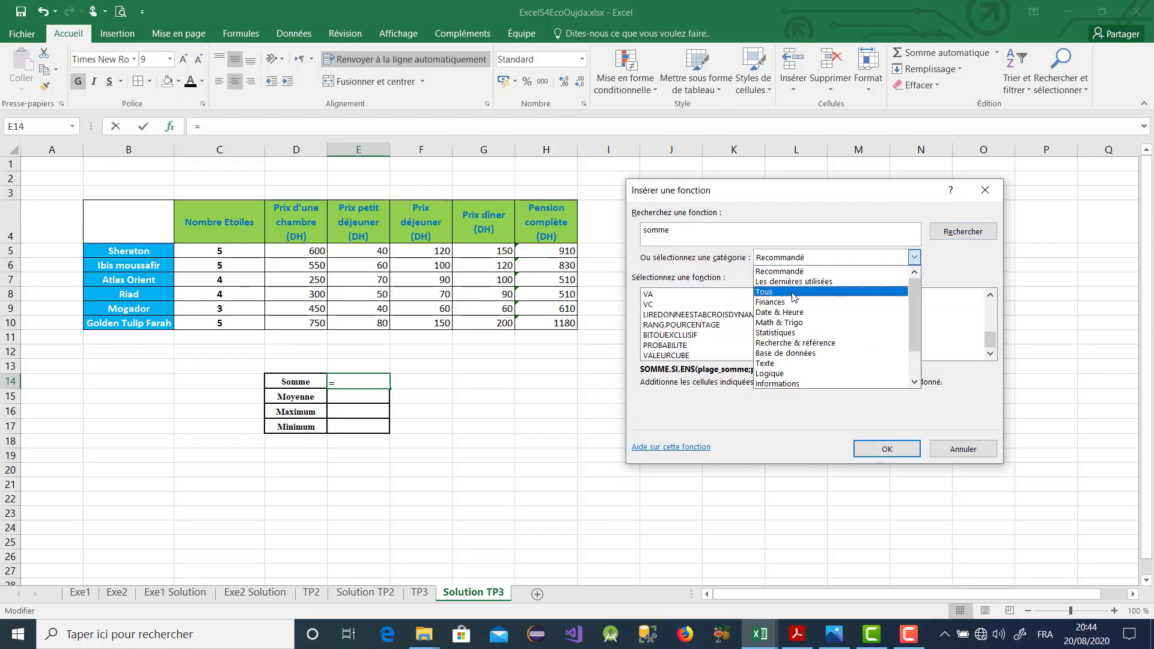
{"action": "left_click", "coordinate": [794, 292]}
{"action": "left_click", "coordinate": [790, 259]}
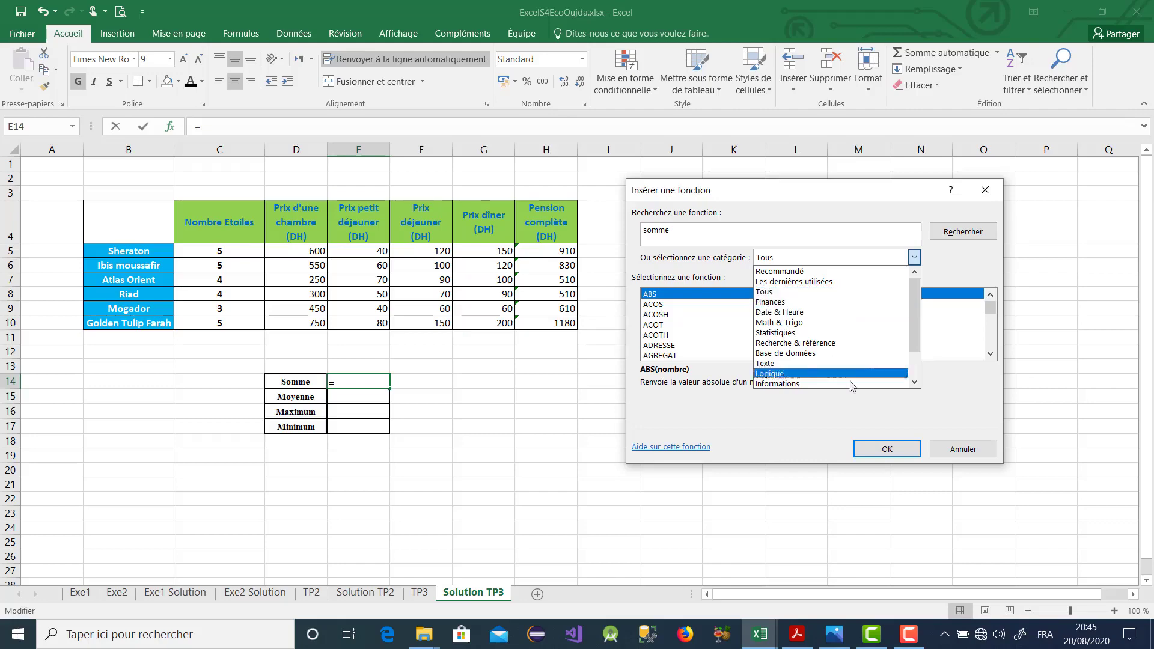
{"action": "left_click", "coordinate": [957, 449]}
{"action": "left_click", "coordinate": [957, 450]}
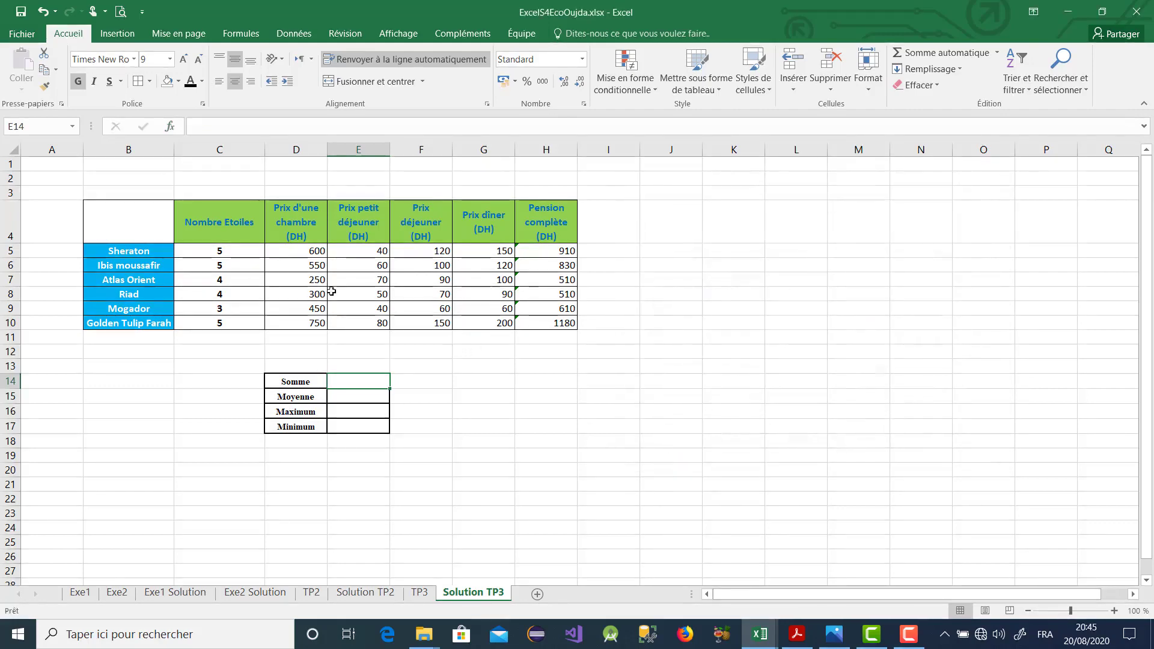
Step: Calculate the sum of the full-board prices H5:H10 in E14 with the SOMME function, chosen from the recently used functions
{"action": "left_click", "coordinate": [173, 128]}
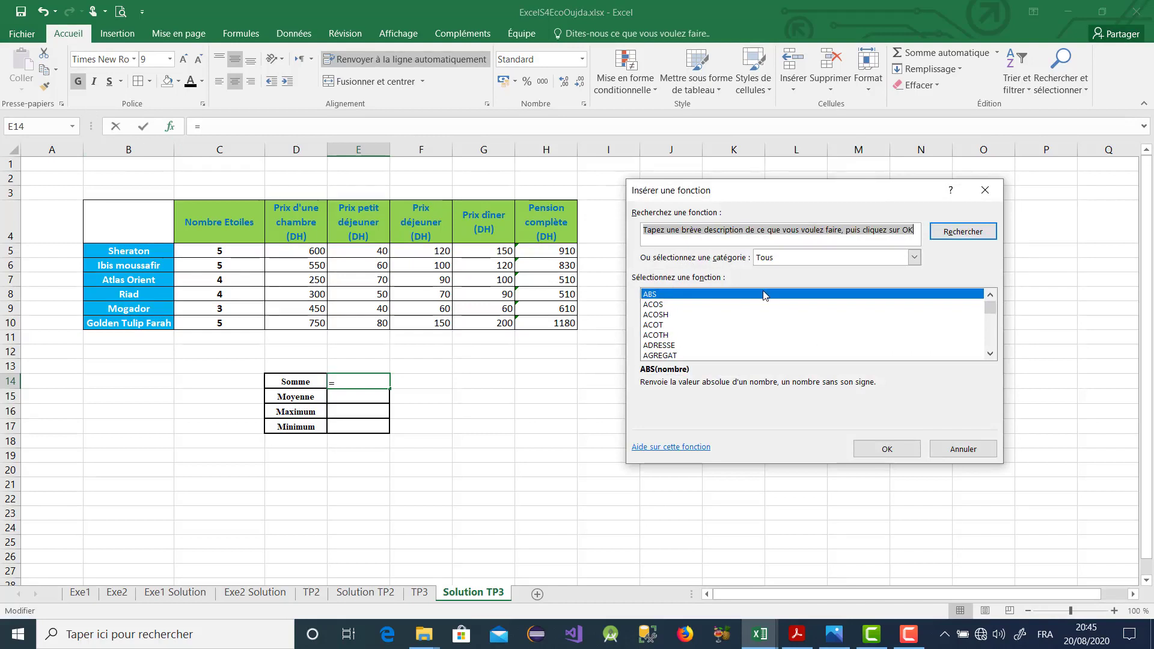
{"action": "type", "text": "so"}
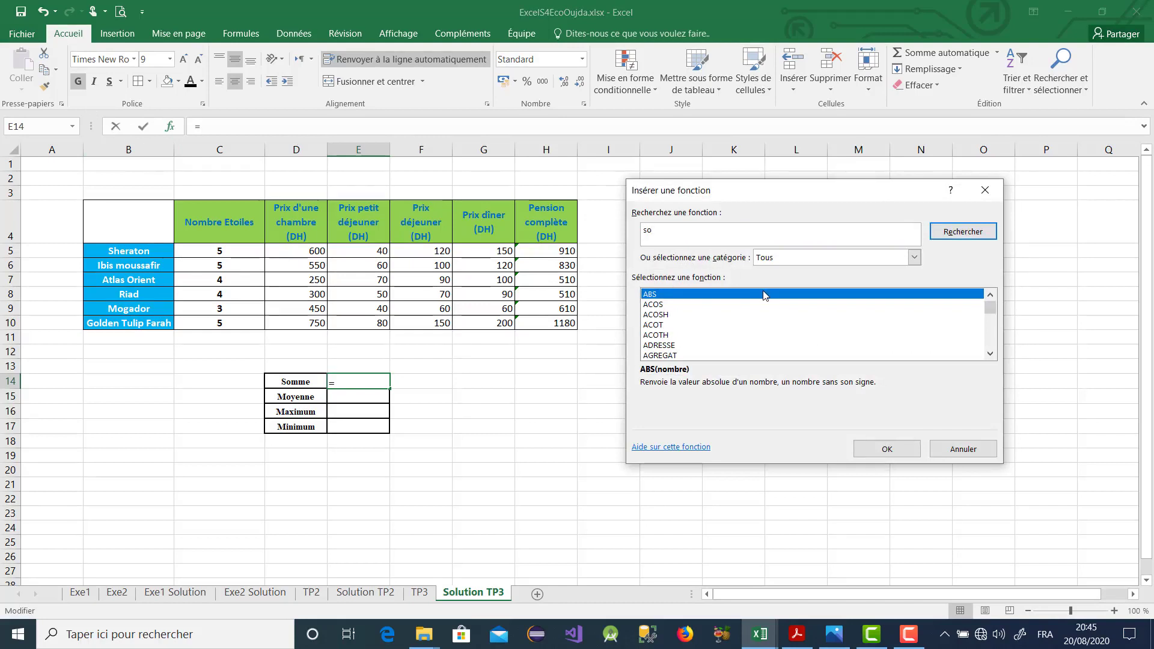
{"action": "left_click", "coordinate": [914, 259]}
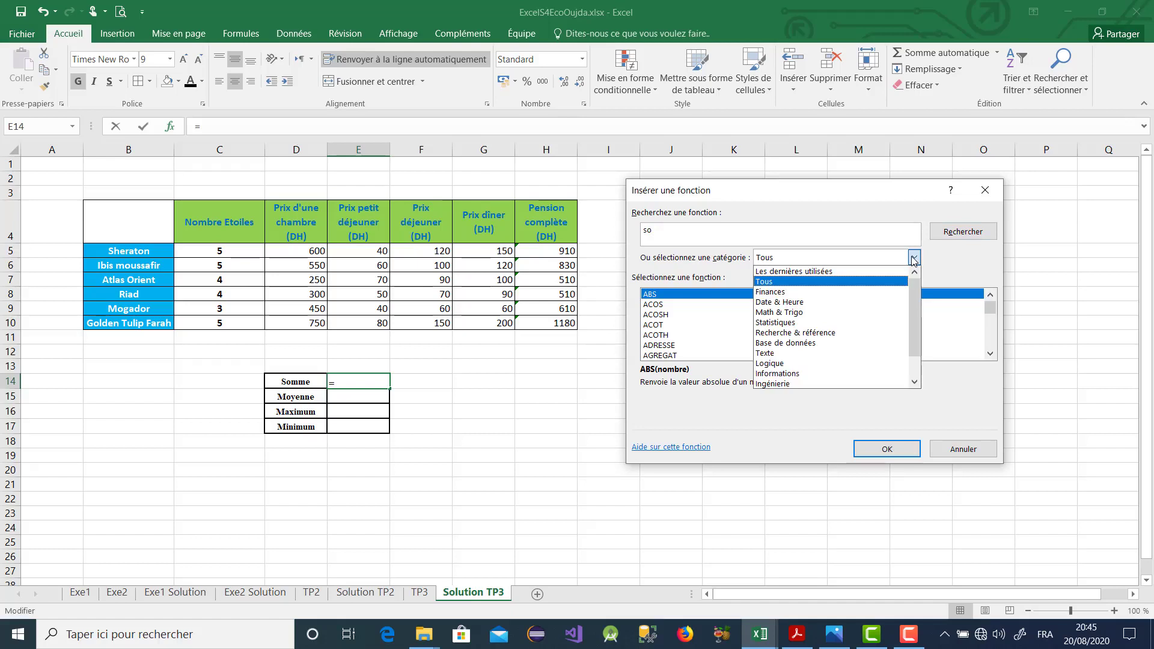
{"action": "left_click", "coordinate": [828, 272]}
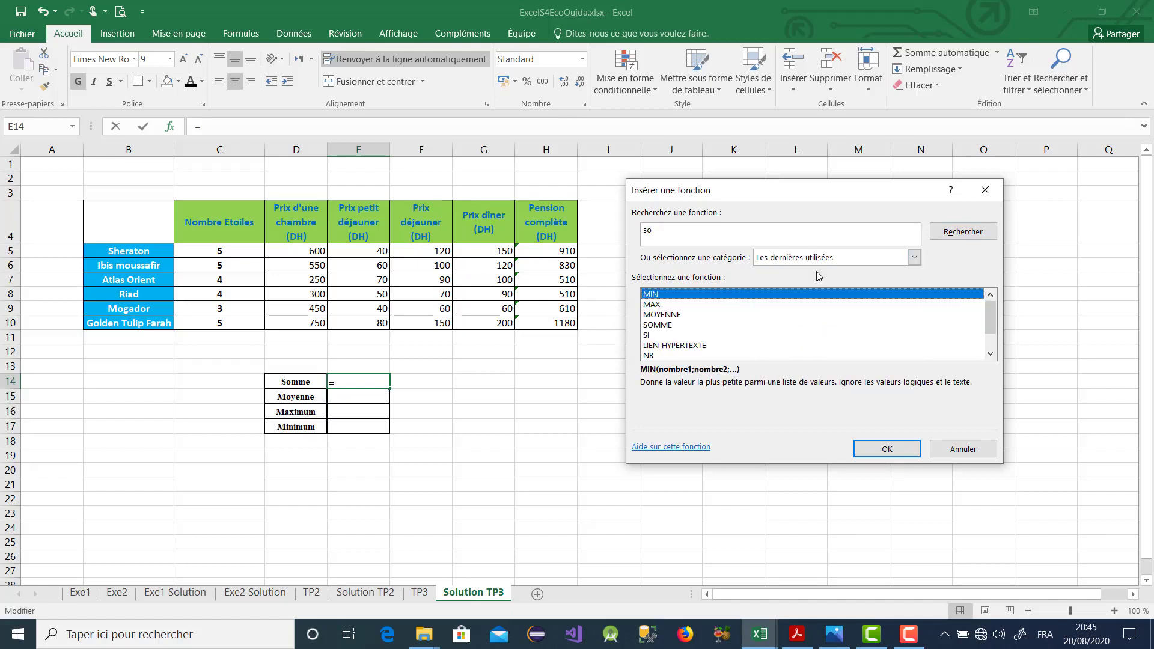
{"action": "left_click", "coordinate": [658, 325]}
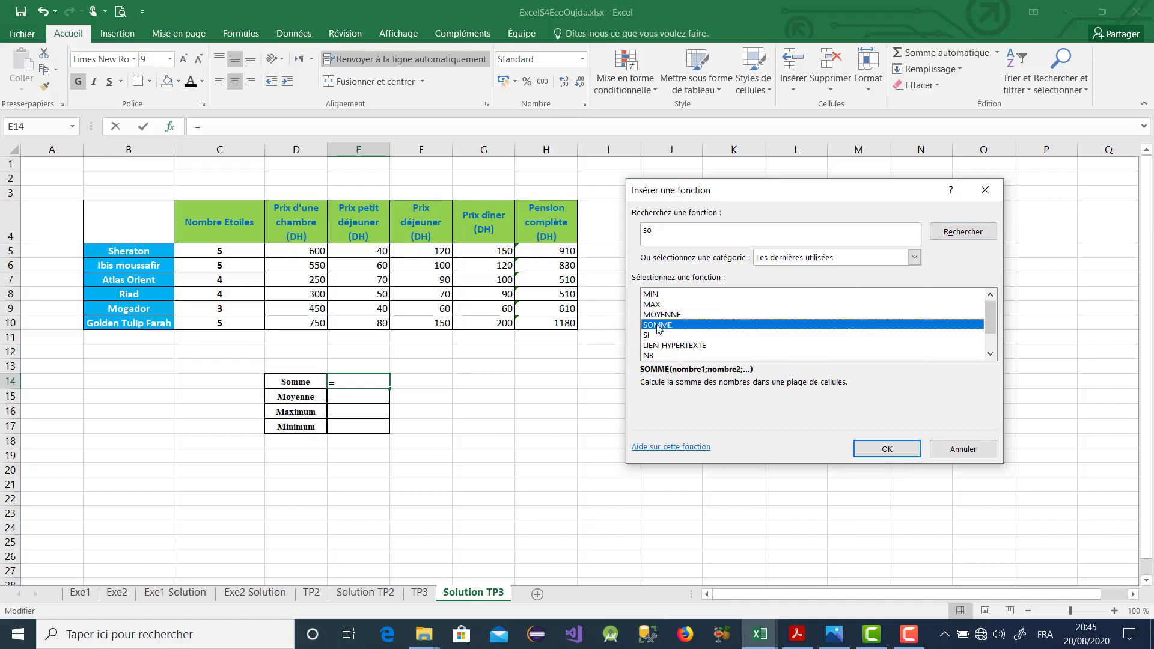
{"action": "left_click", "coordinate": [876, 448]}
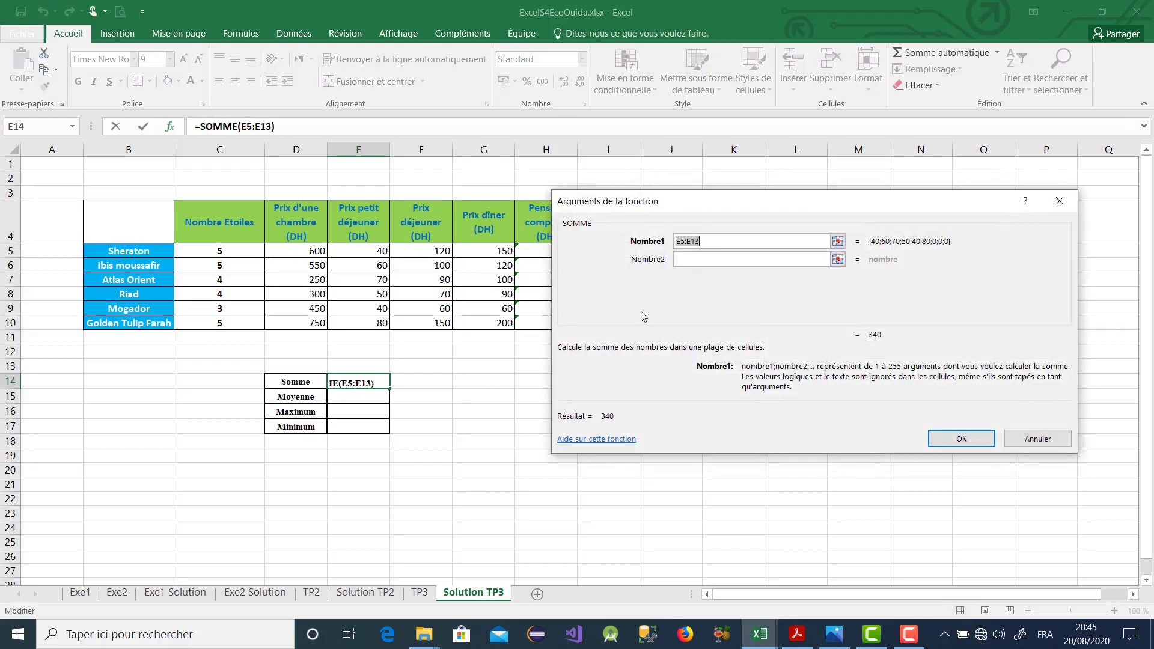
{"action": "left_click_drag", "start_coordinate": [674, 207], "coordinate": [708, 215]}
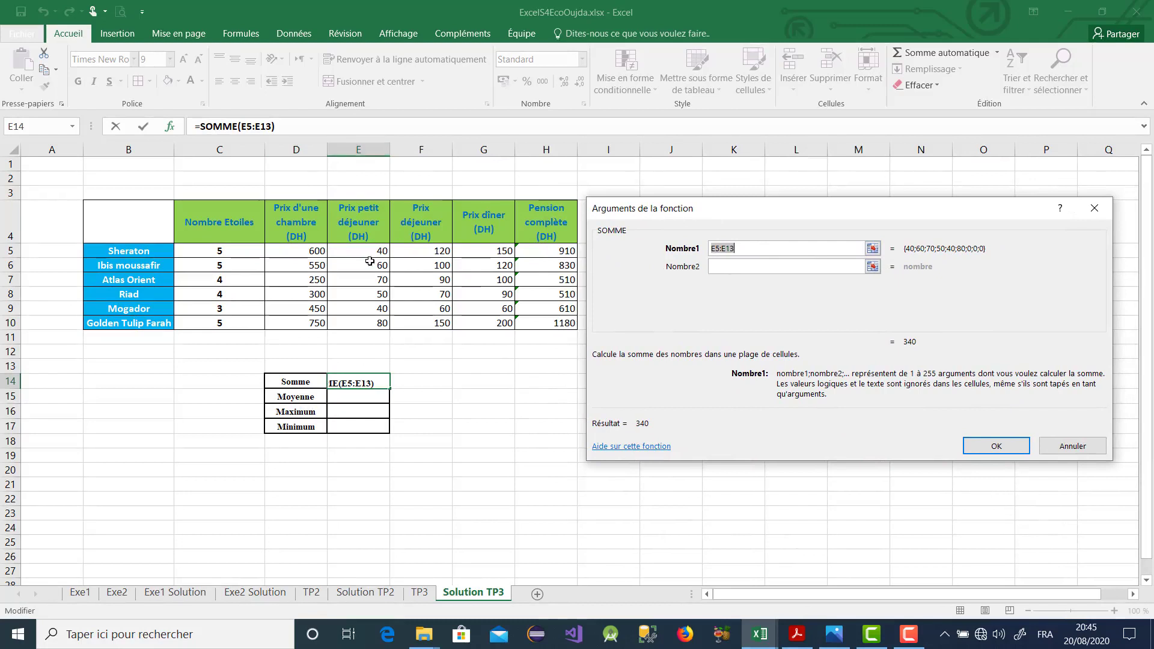
{"action": "left_click", "coordinate": [872, 249]}
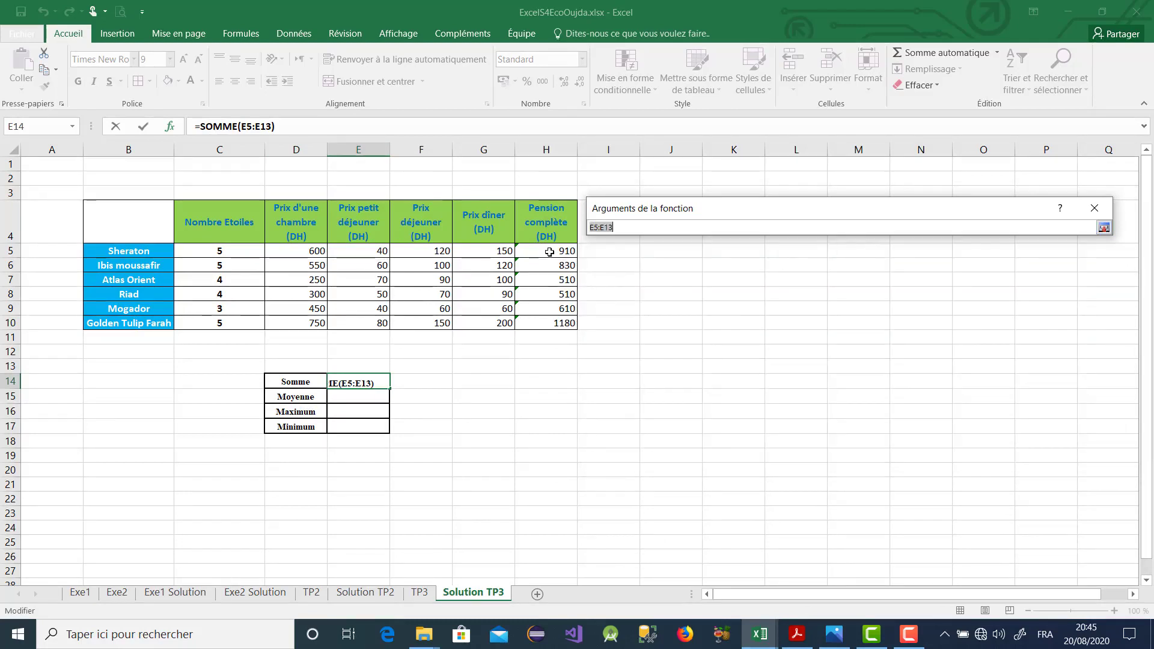
{"action": "left_click_drag", "start_coordinate": [549, 252], "coordinate": [549, 319]}
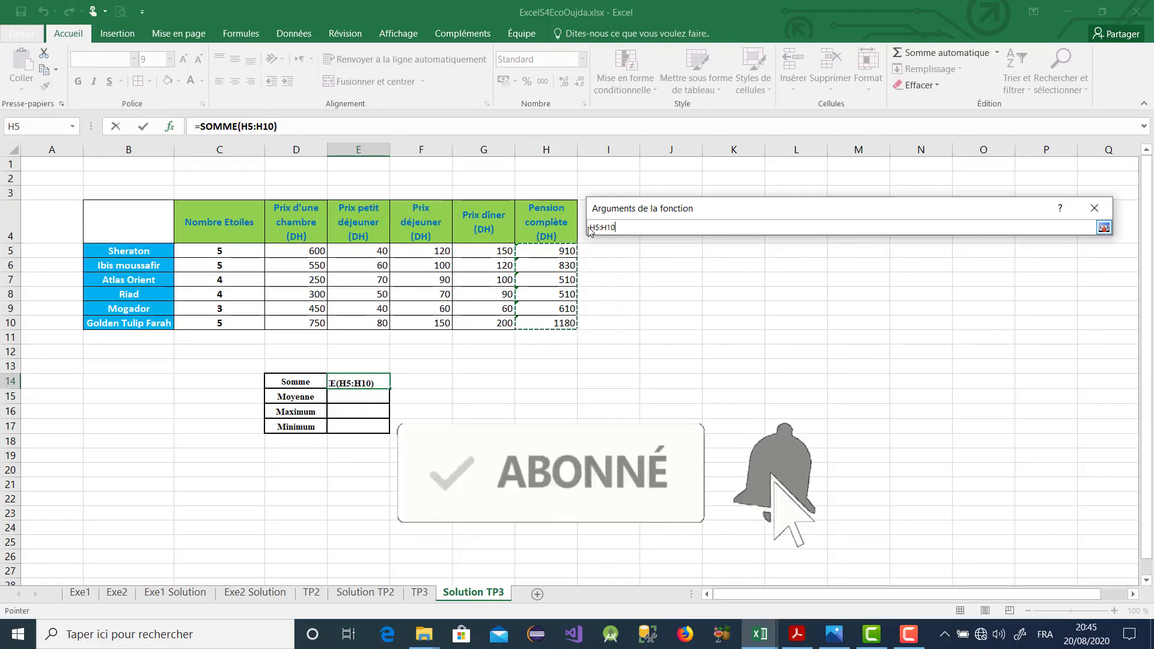
{"action": "left_click", "coordinate": [1105, 228]}
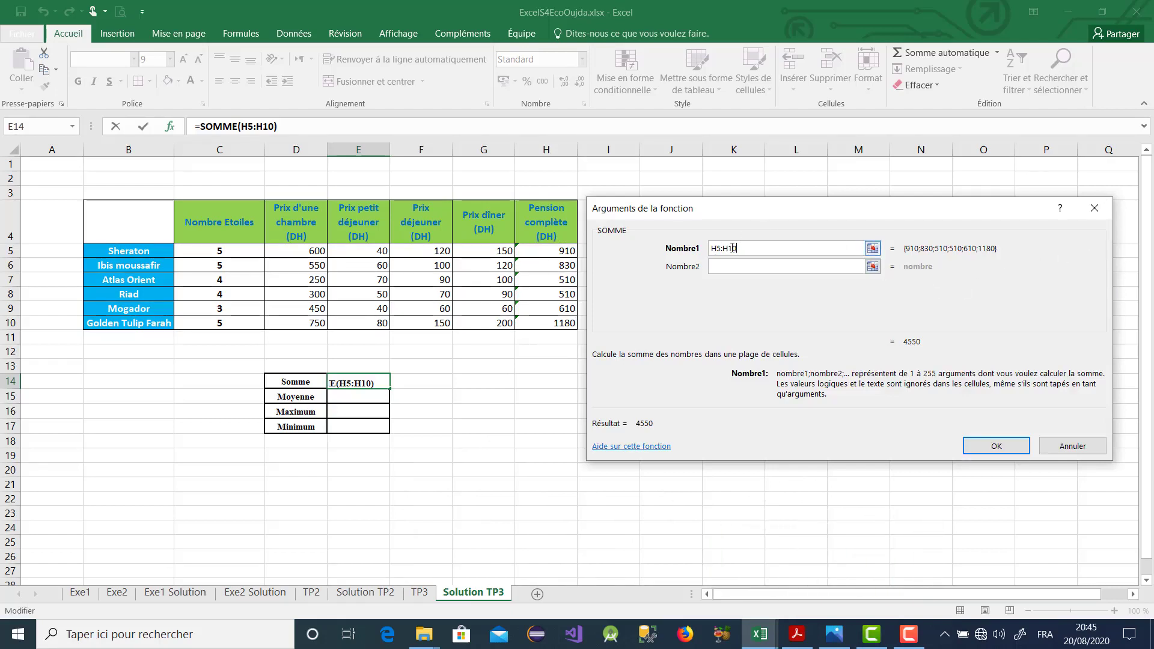
{"action": "left_click", "coordinate": [992, 446]}
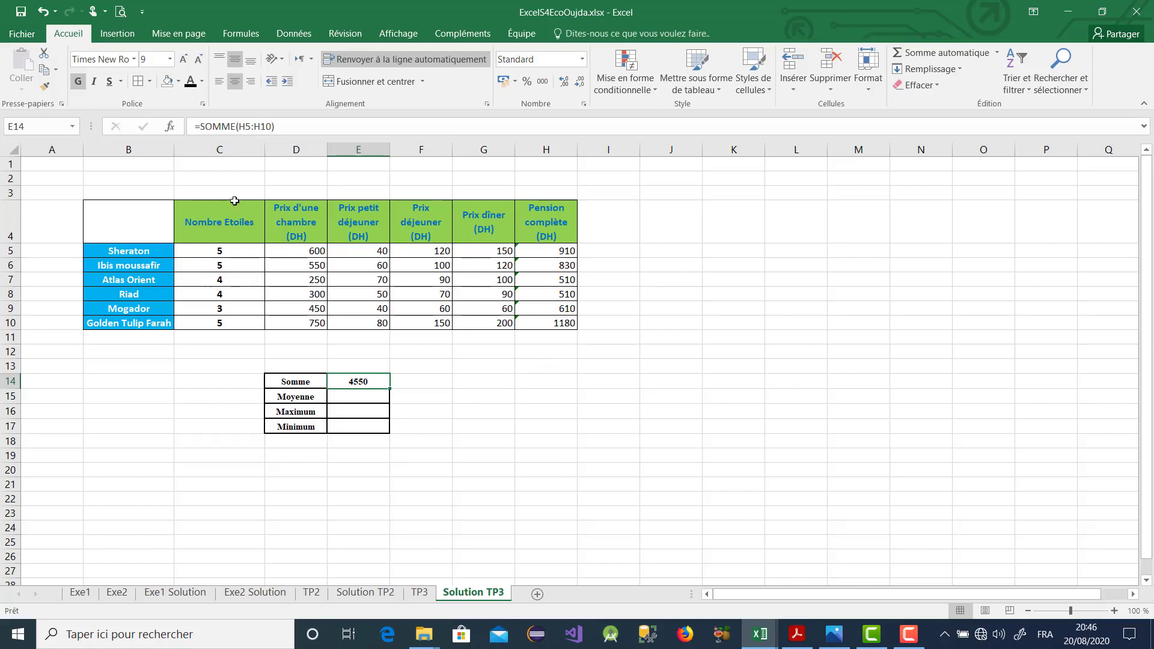
Step: Ignore the formula error flagged on the full-board price cells H5:H10
{"action": "left_click", "coordinate": [518, 249]}
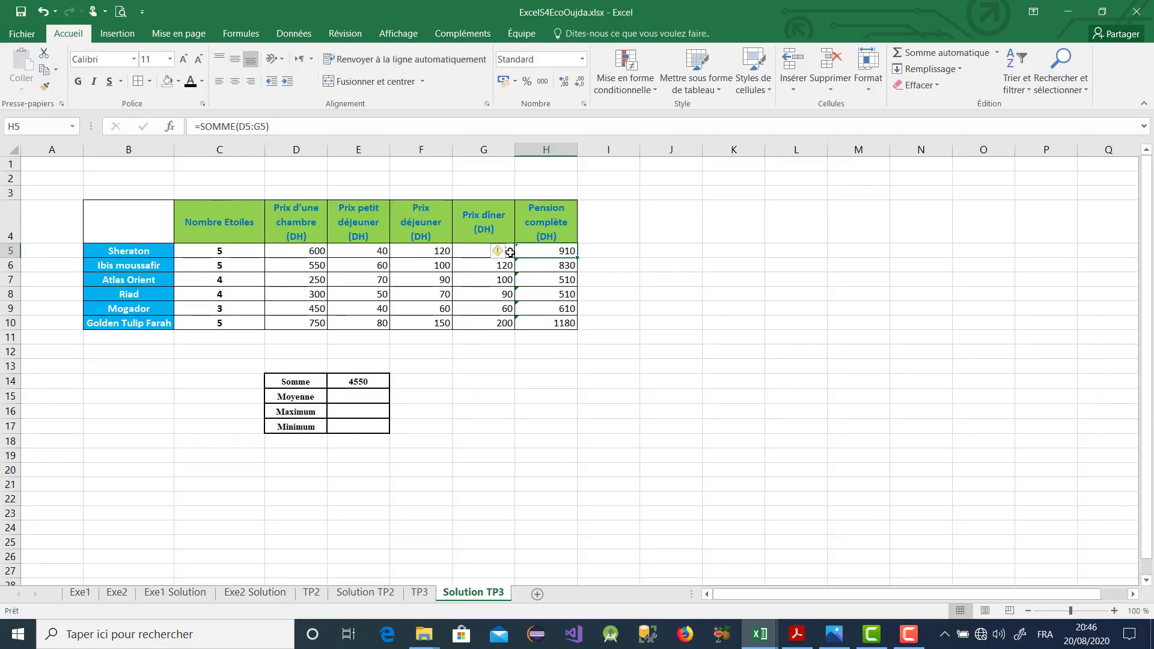
{"action": "left_click", "coordinate": [505, 254]}
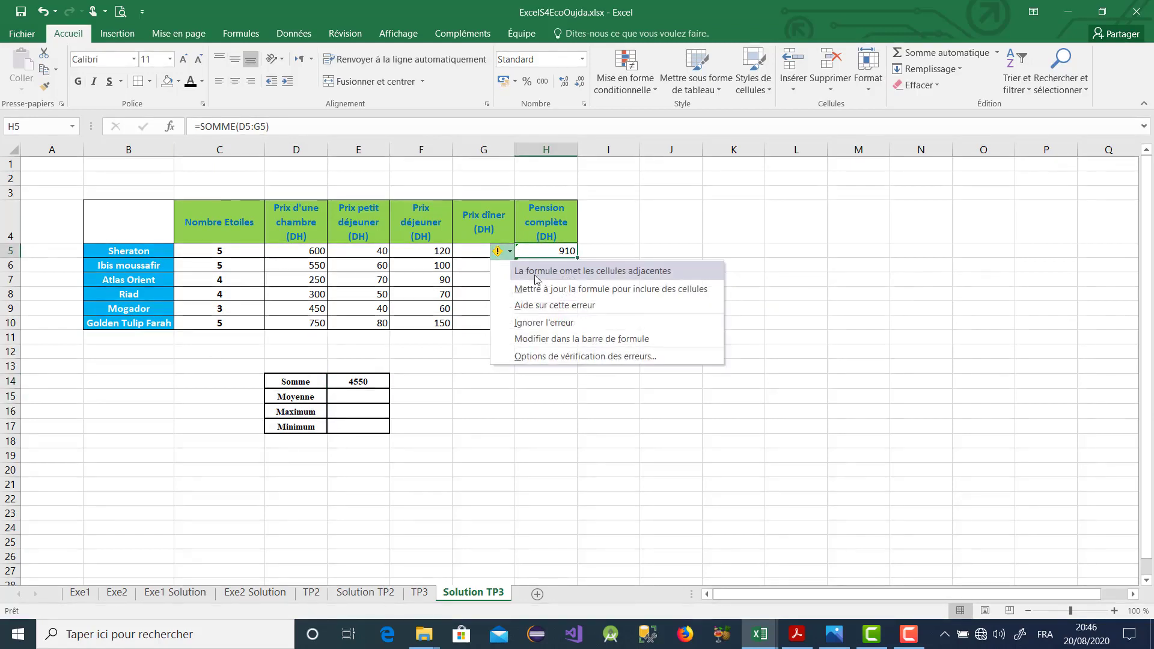
{"action": "key", "text": "Escape"}
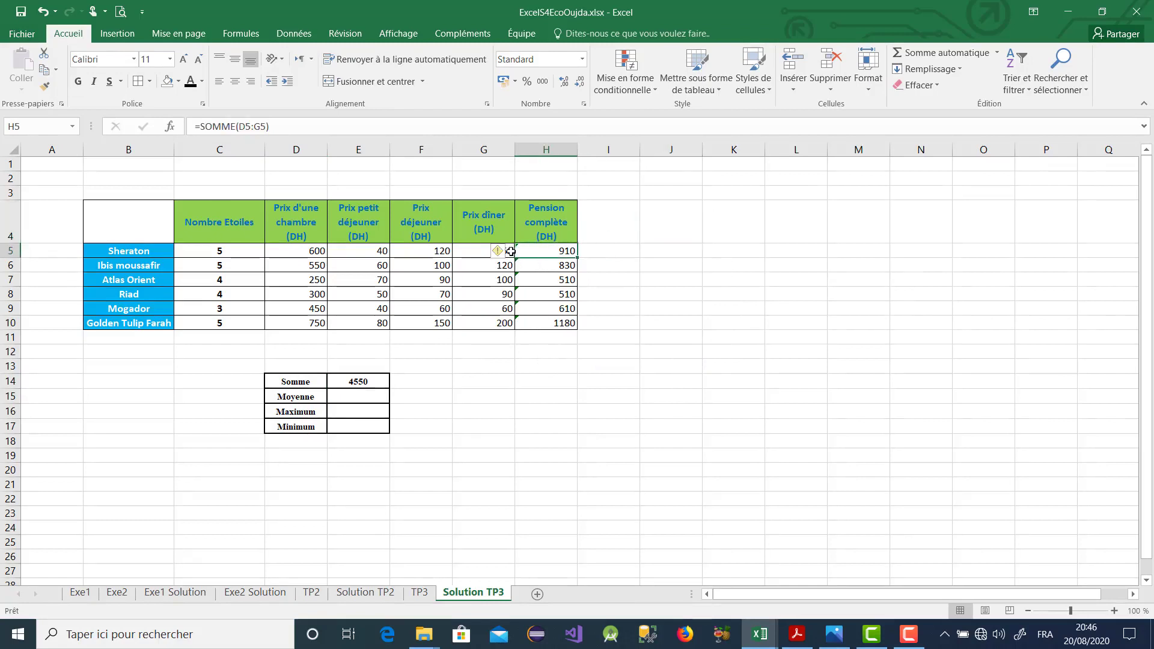
{"action": "mouse_move", "coordinate": [512, 255]}
{"action": "left_click_drag", "start_coordinate": [545, 251], "coordinate": [559, 324]}
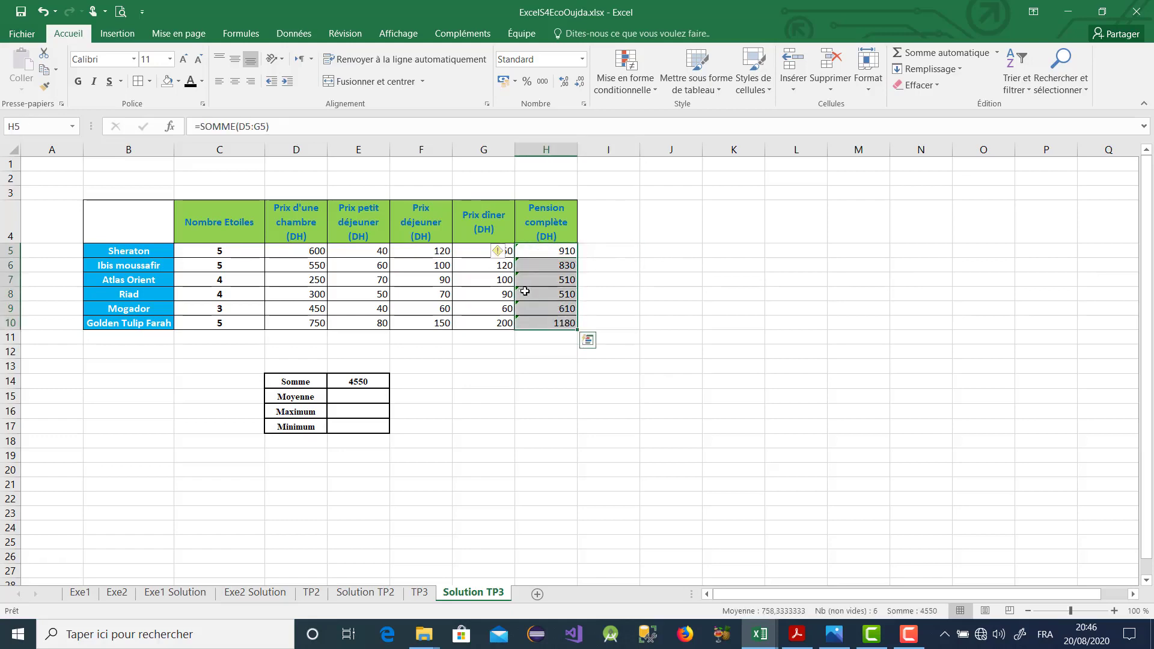
{"action": "left_click", "coordinate": [509, 252]}
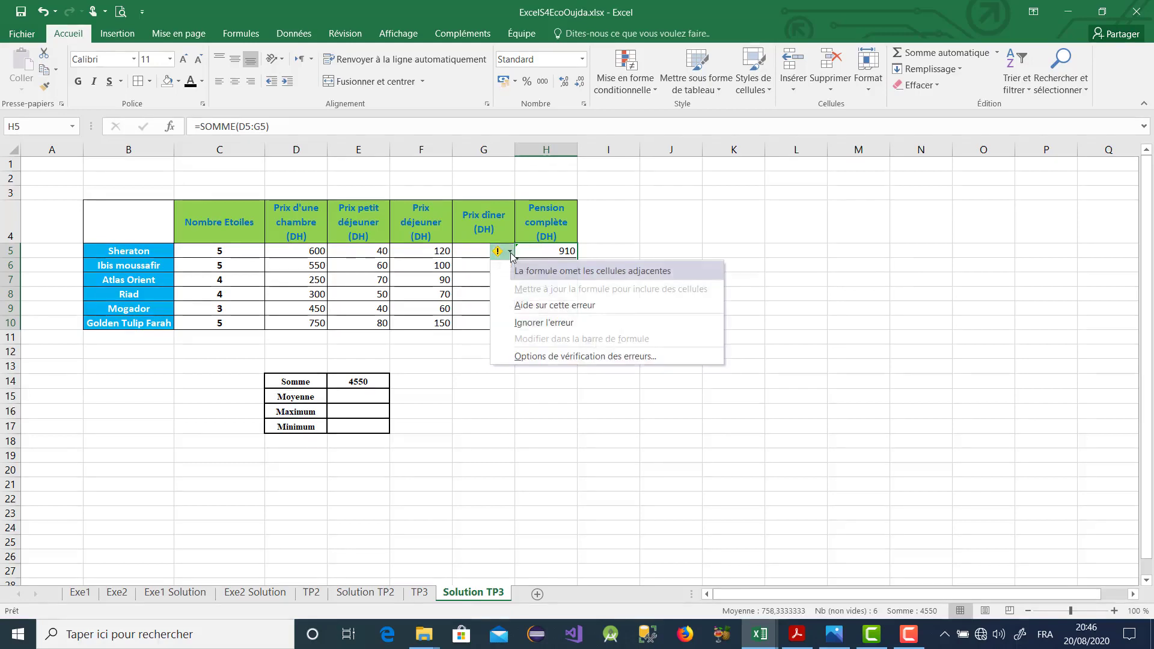
{"action": "left_click", "coordinate": [535, 322]}
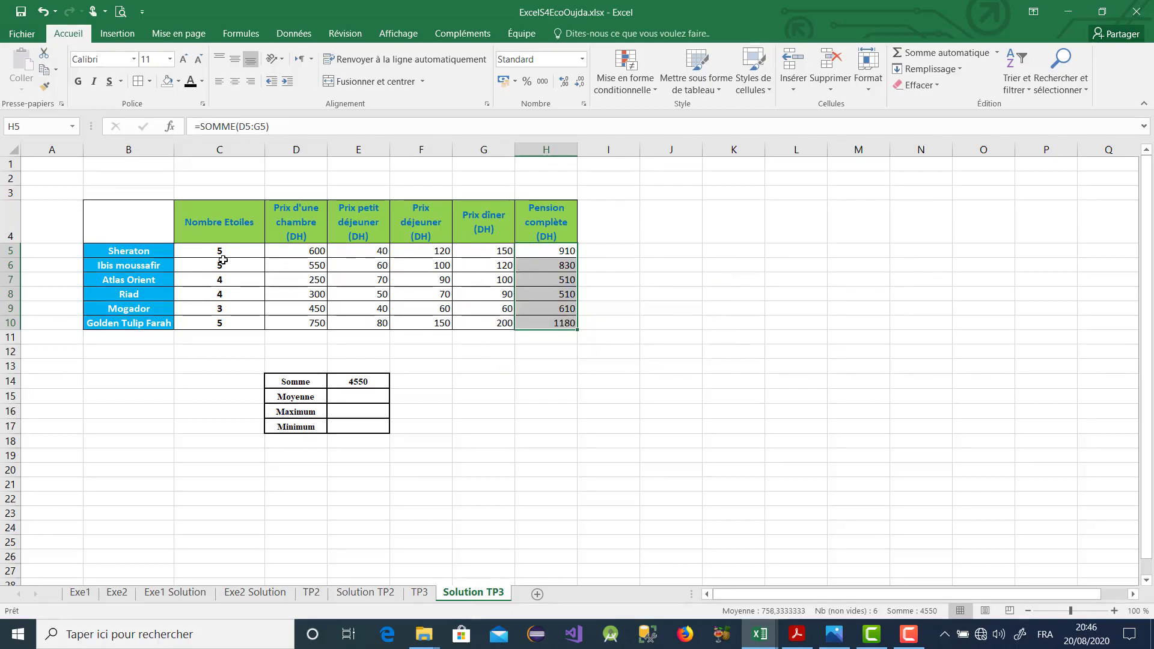
{"action": "left_click", "coordinate": [648, 336]}
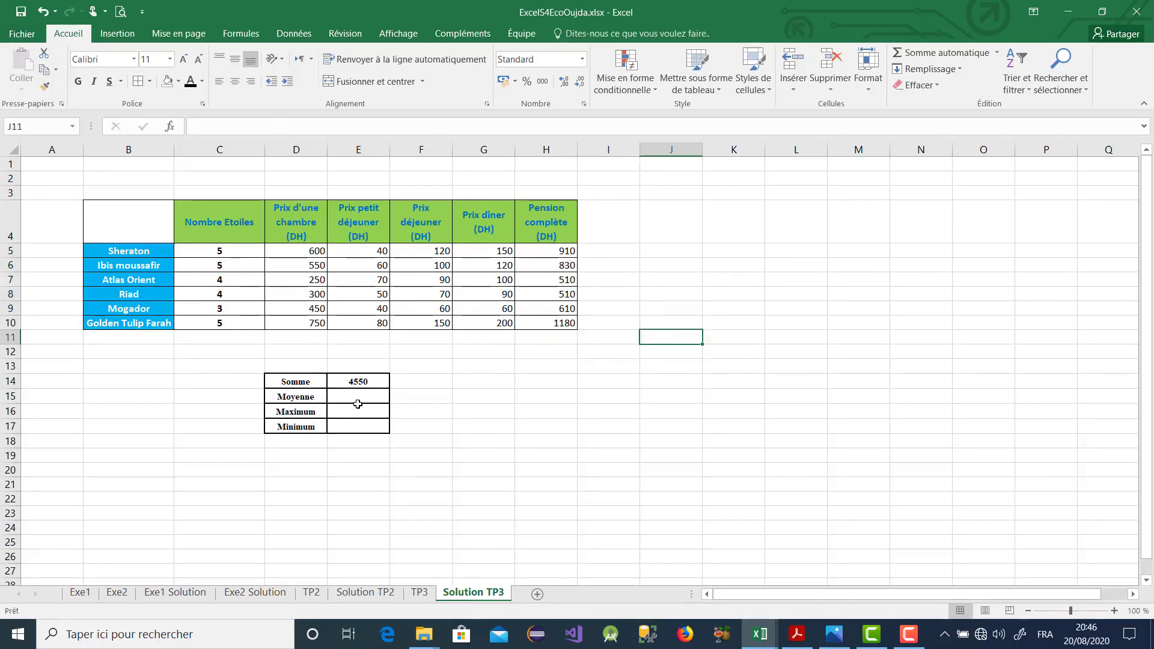
Step: Calculate the average of the full-board prices H5:H10 in E15 with the MOYENNE function
{"action": "left_click", "coordinate": [359, 399]}
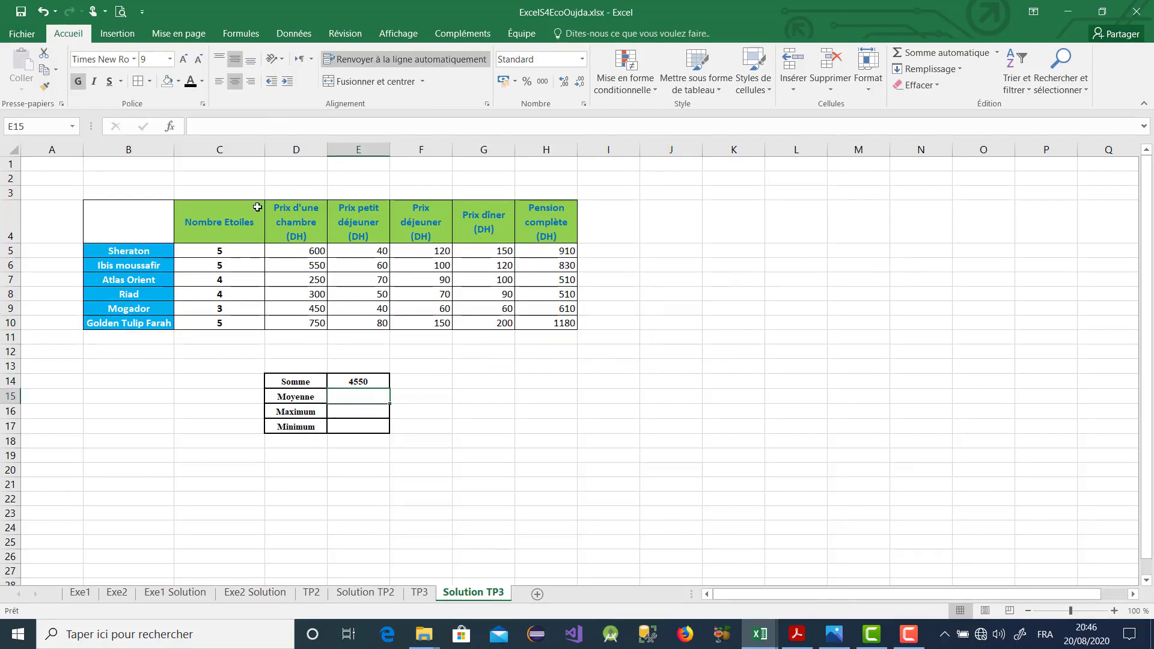
{"action": "left_click", "coordinate": [170, 126]}
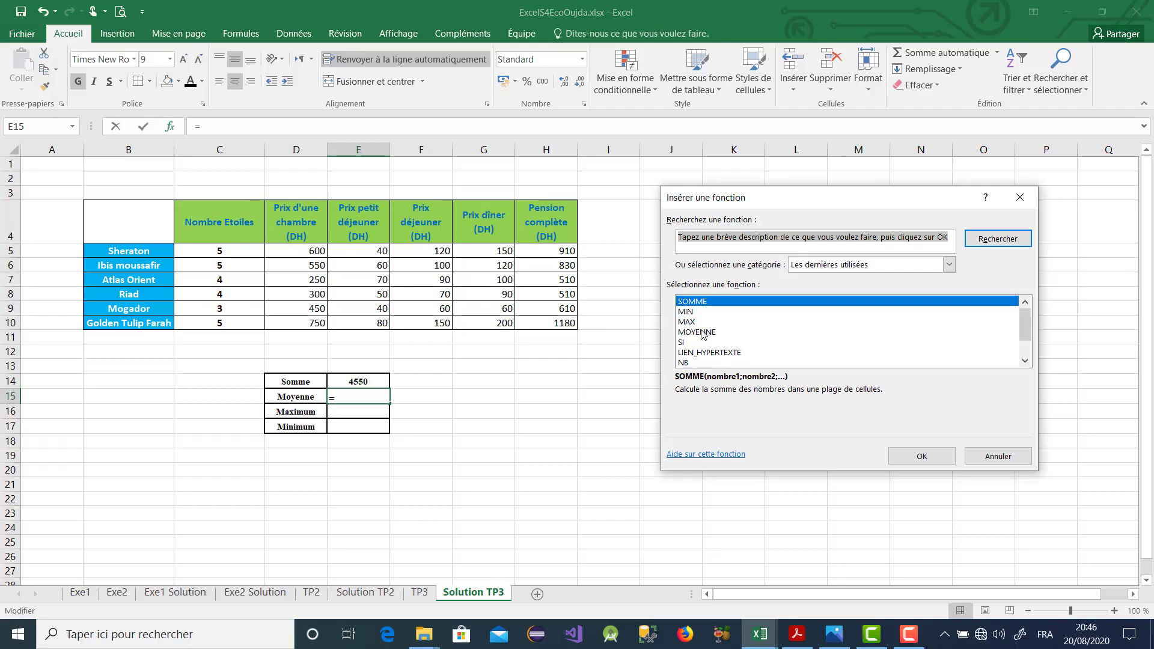
{"action": "left_click", "coordinate": [702, 335]}
{"action": "left_click", "coordinate": [905, 454]}
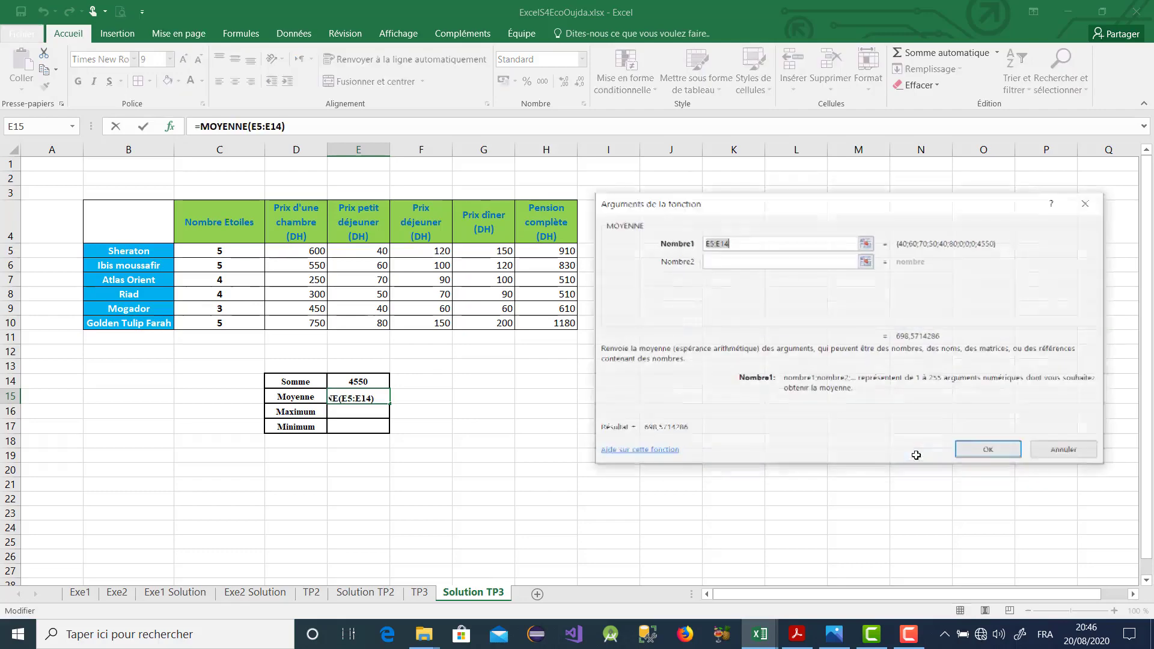
{"action": "left_click_drag", "start_coordinate": [720, 205], "coordinate": [732, 196]}
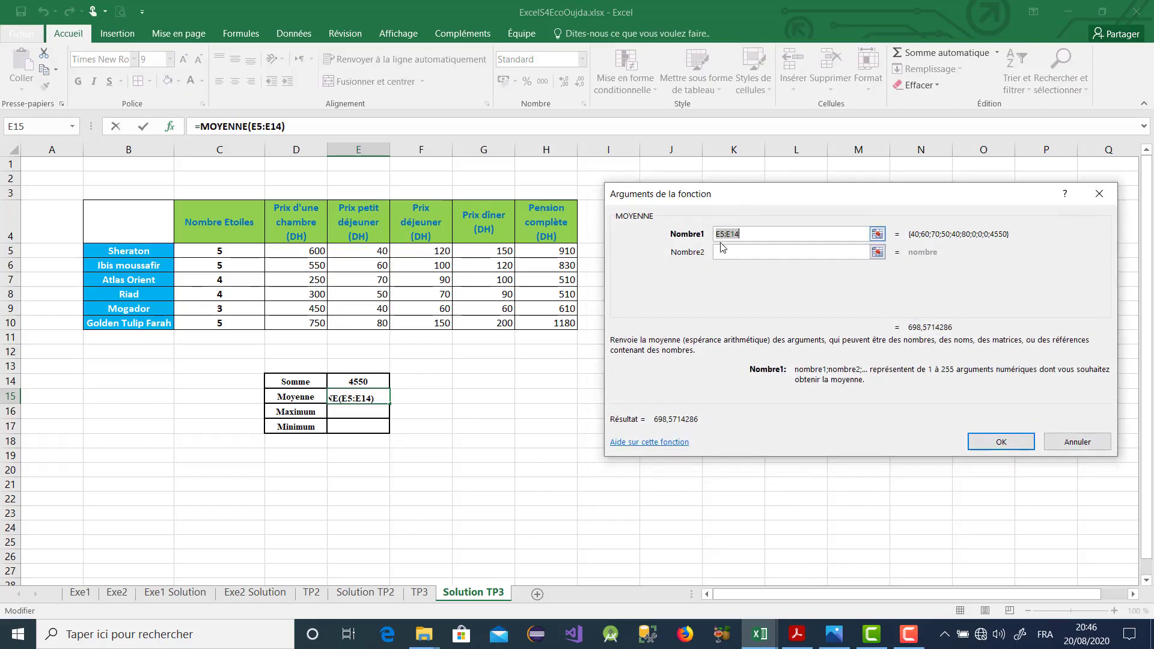
{"action": "left_click", "coordinate": [878, 235]}
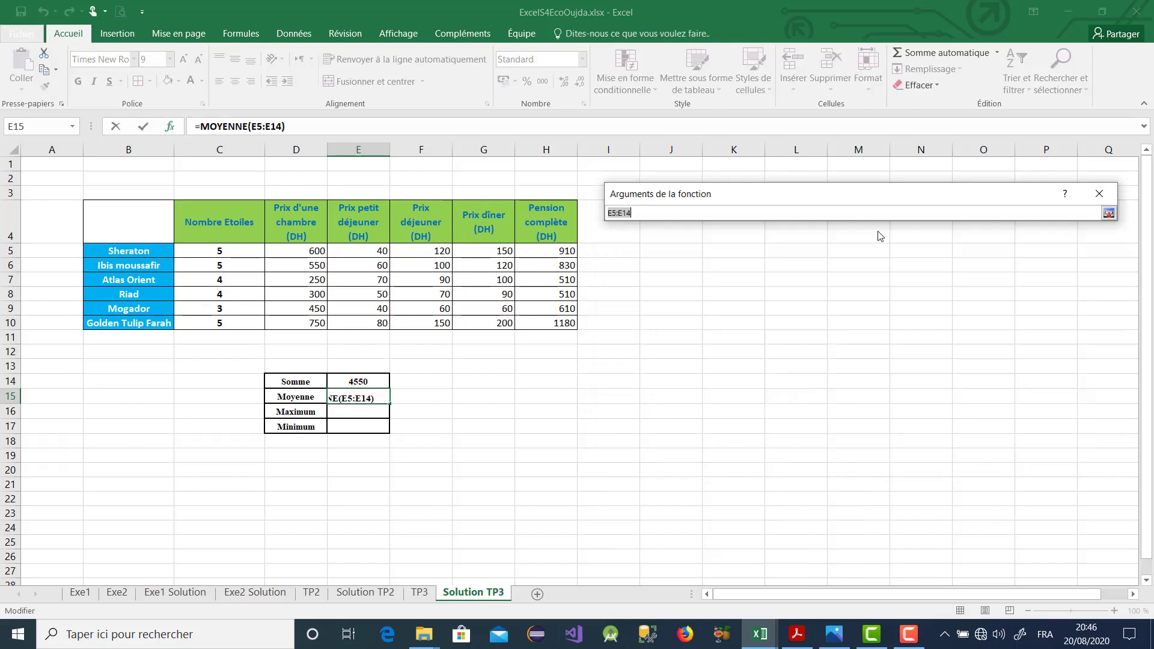
{"action": "left_click", "coordinate": [545, 245]}
{"action": "left_click_drag", "start_coordinate": [545, 245], "coordinate": [569, 324]}
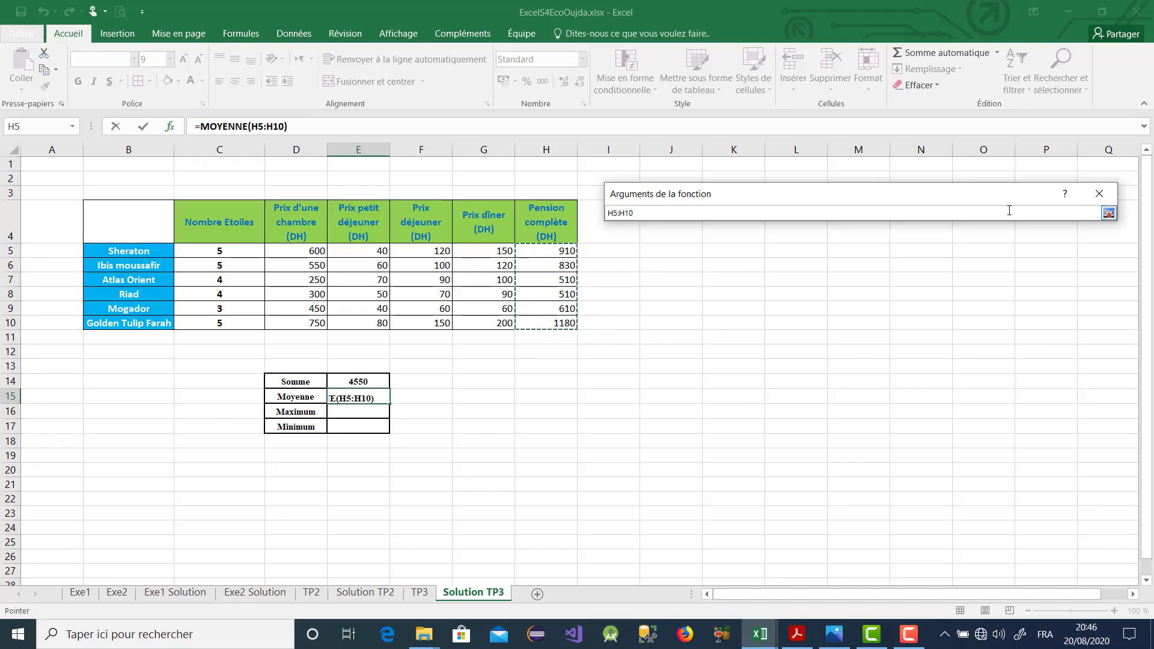
{"action": "left_click", "coordinate": [1109, 213]}
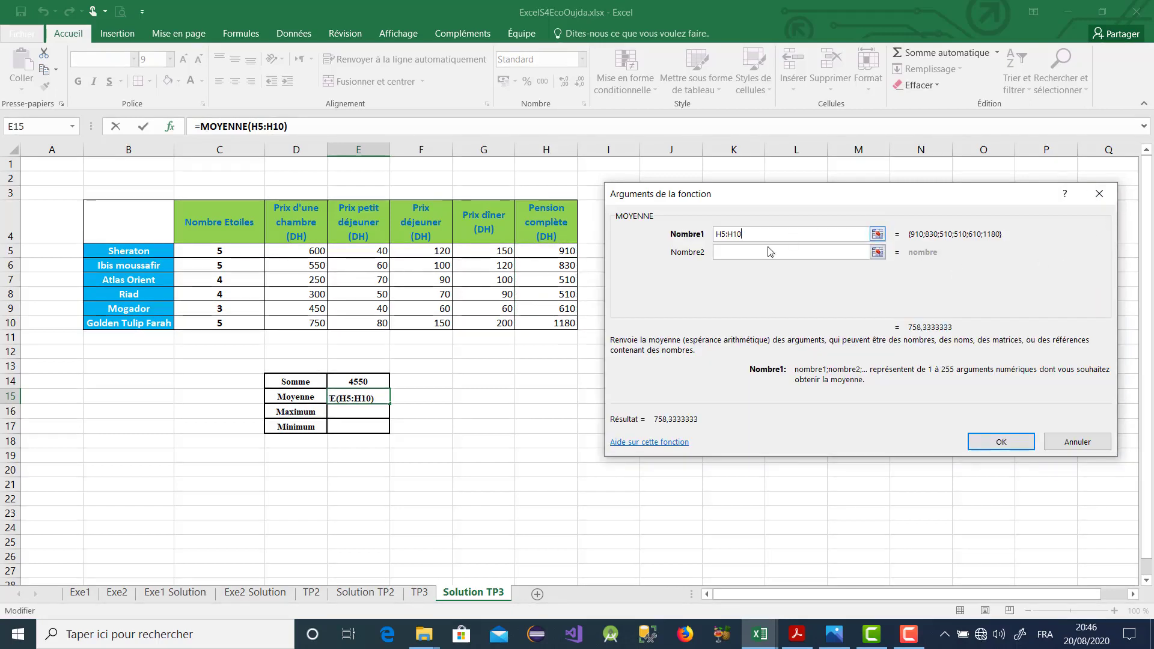
{"action": "left_click", "coordinate": [986, 441]}
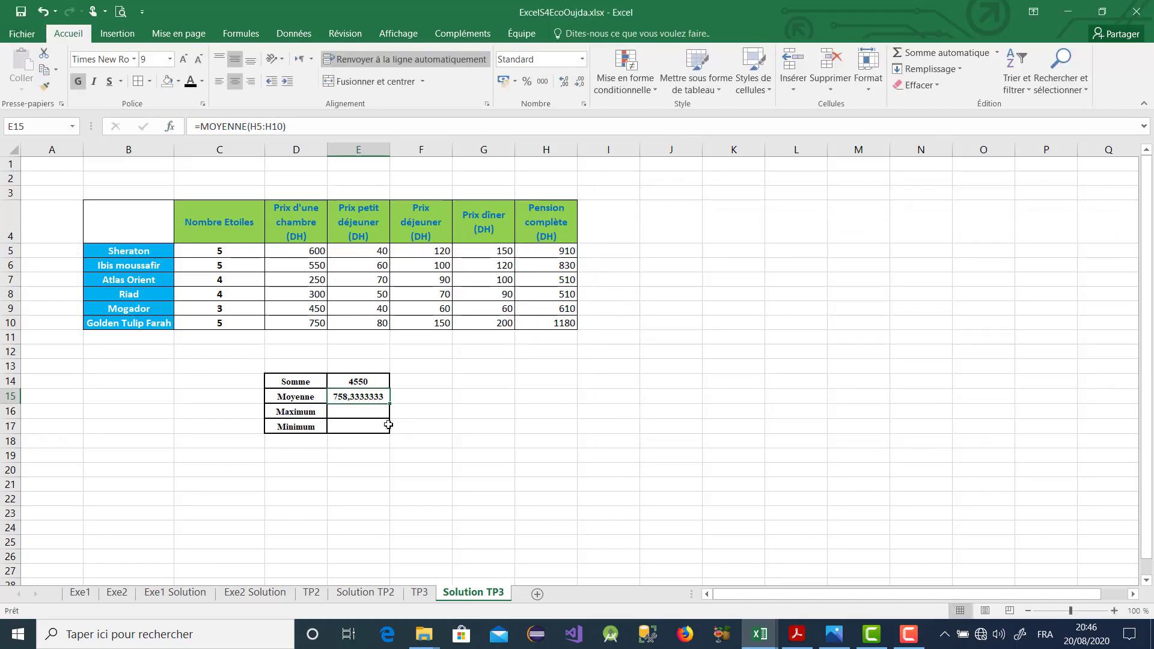
Step: Reduce the average in E15 to two decimal places
{"action": "left_click", "coordinate": [579, 81]}
{"action": "left_click", "coordinate": [579, 81]}
{"action": "left_click", "coordinate": [579, 81]}
{"action": "left_click", "coordinate": [580, 81]}
{"action": "left_click", "coordinate": [580, 81]}
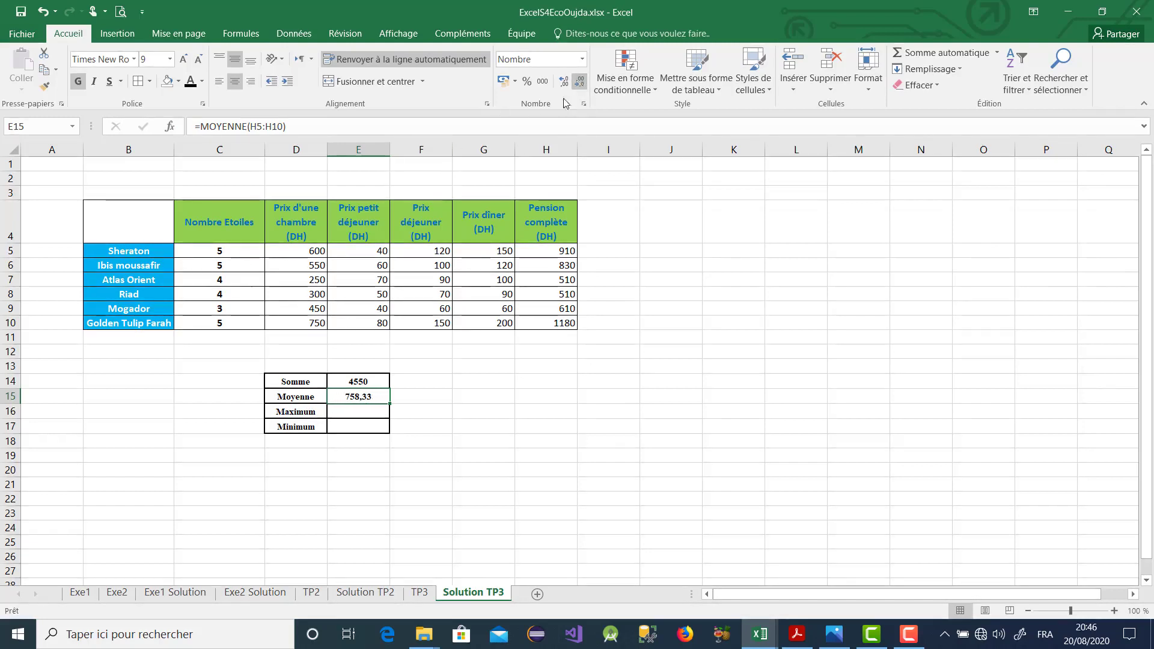
Step: Calculate the maximum of the full-board prices H5:H10 in E16 with the MAX function
{"action": "left_click", "coordinate": [365, 414]}
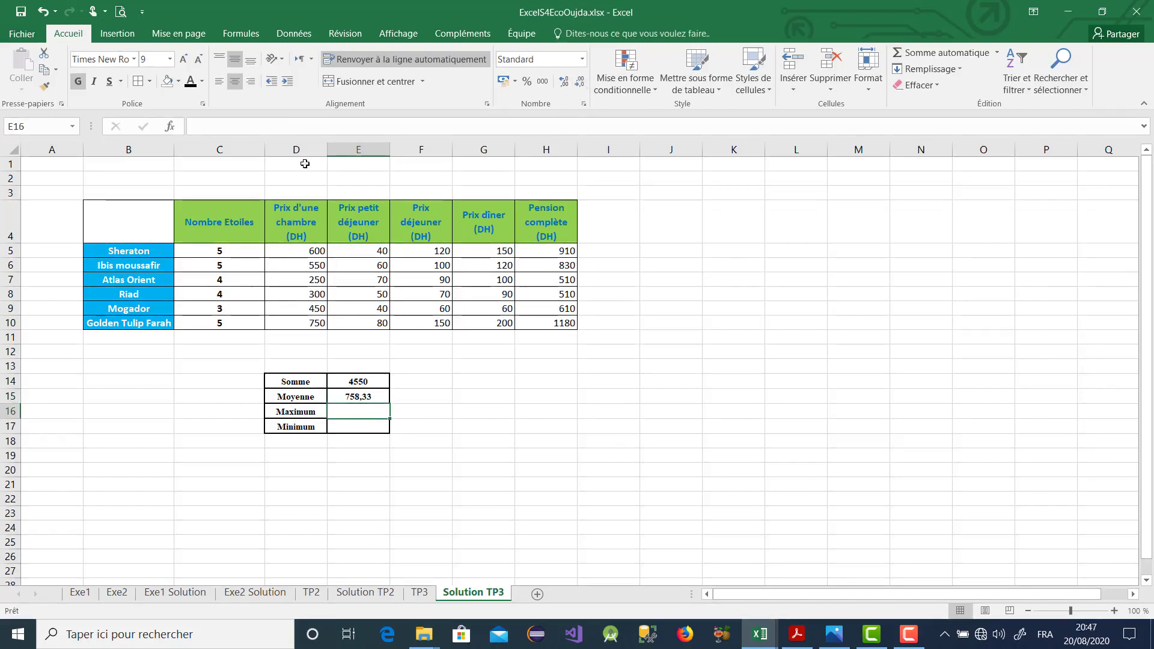
{"action": "left_click", "coordinate": [170, 126]}
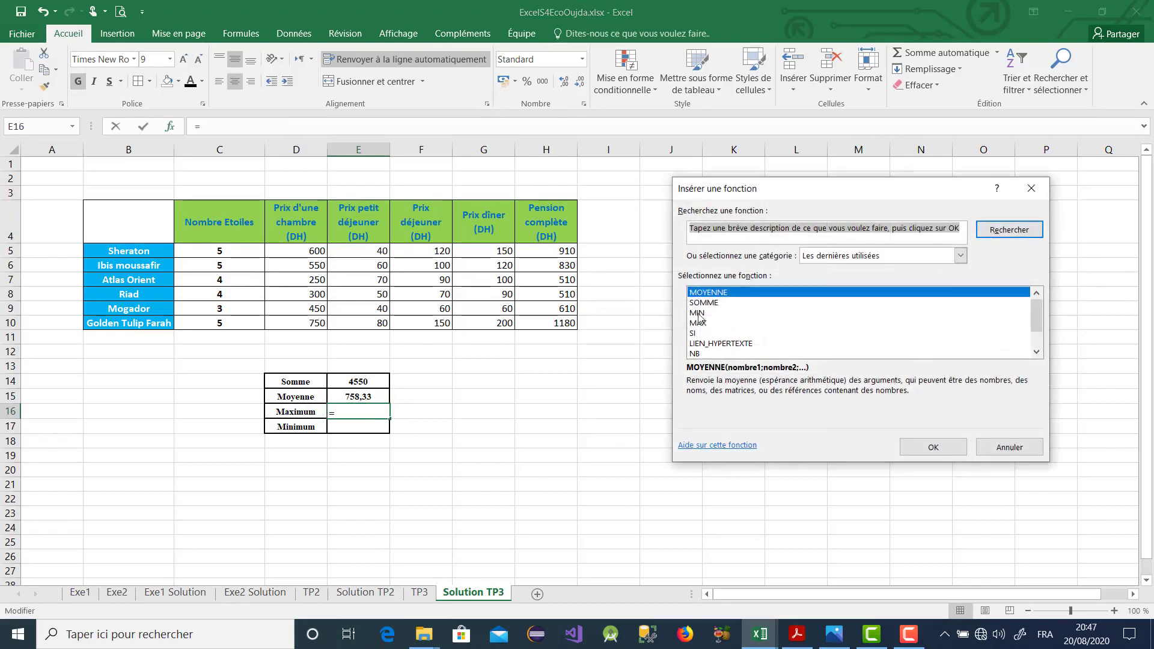
{"action": "left_click", "coordinate": [698, 323]}
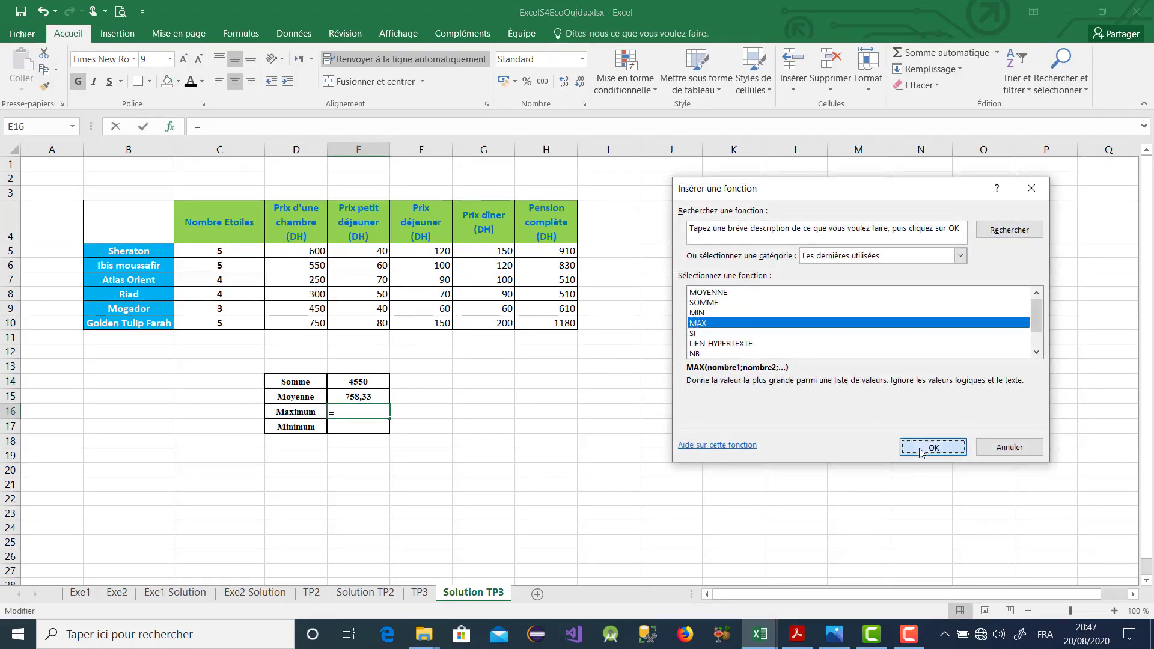
{"action": "left_click", "coordinate": [933, 447]}
{"action": "left_click_drag", "start_coordinate": [744, 198], "coordinate": [813, 194]}
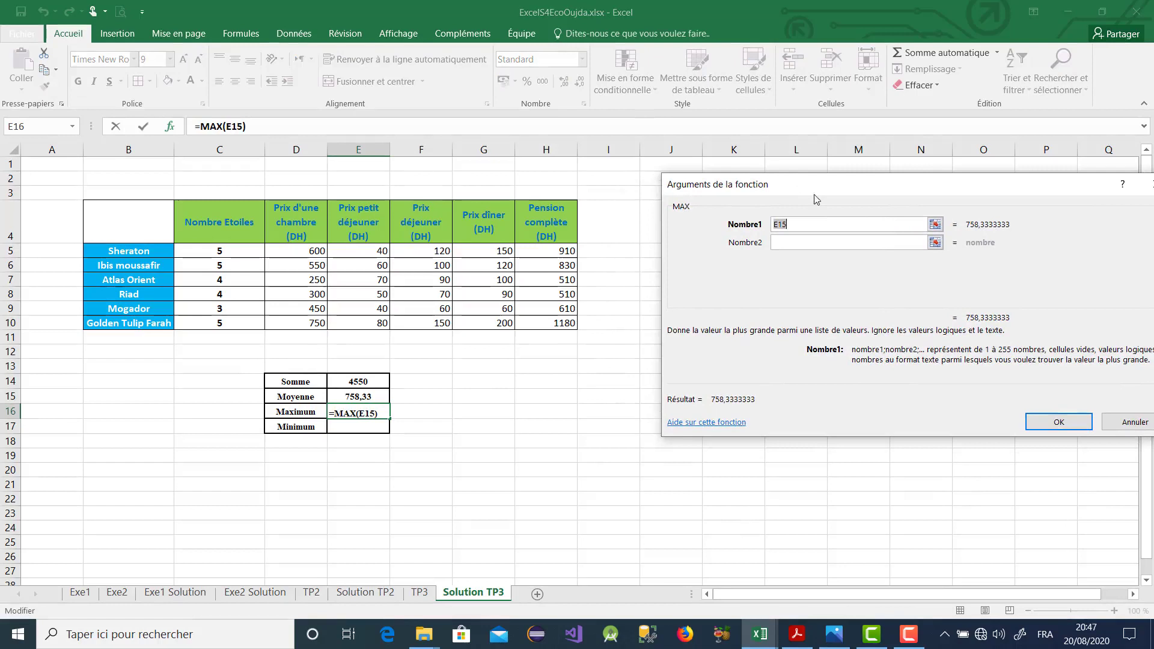
{"action": "left_click", "coordinate": [935, 227]}
{"action": "left_click_drag", "start_coordinate": [565, 251], "coordinate": [558, 320]}
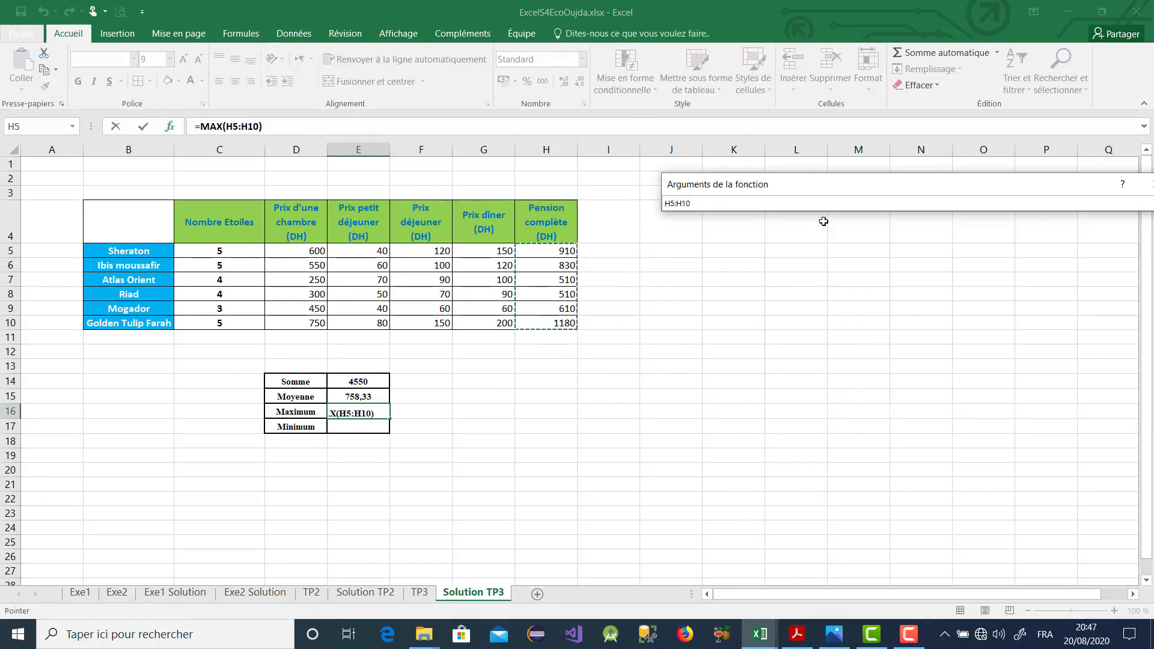
{"action": "left_click_drag", "start_coordinate": [1079, 182], "coordinate": [997, 163]}
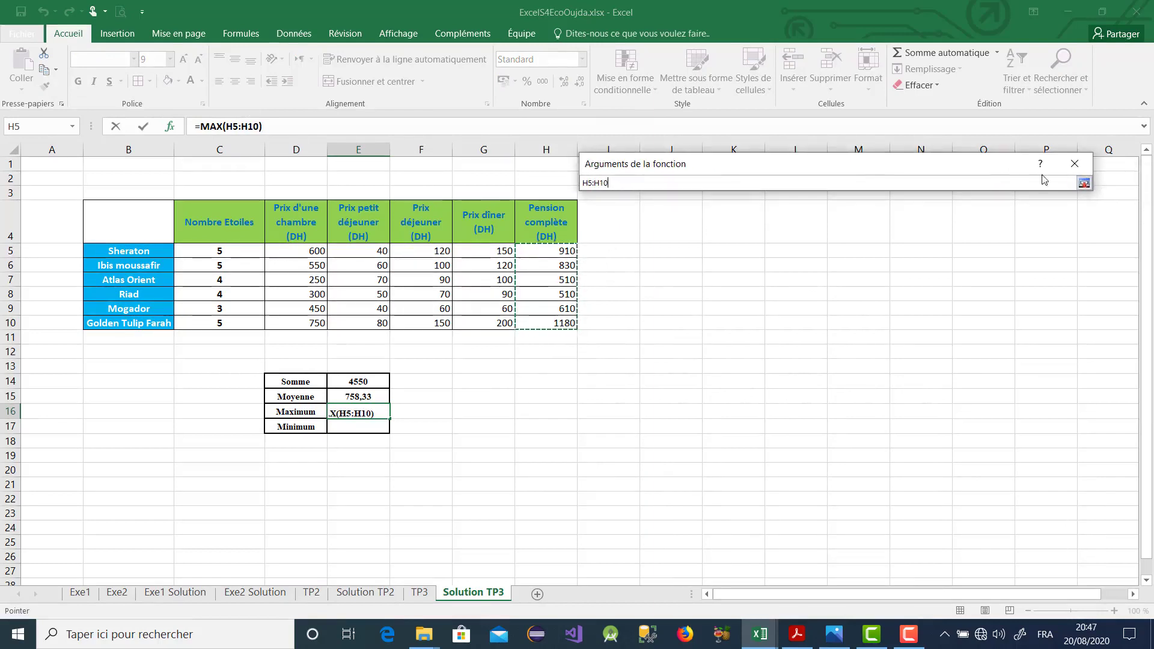
{"action": "left_click", "coordinate": [1085, 184]}
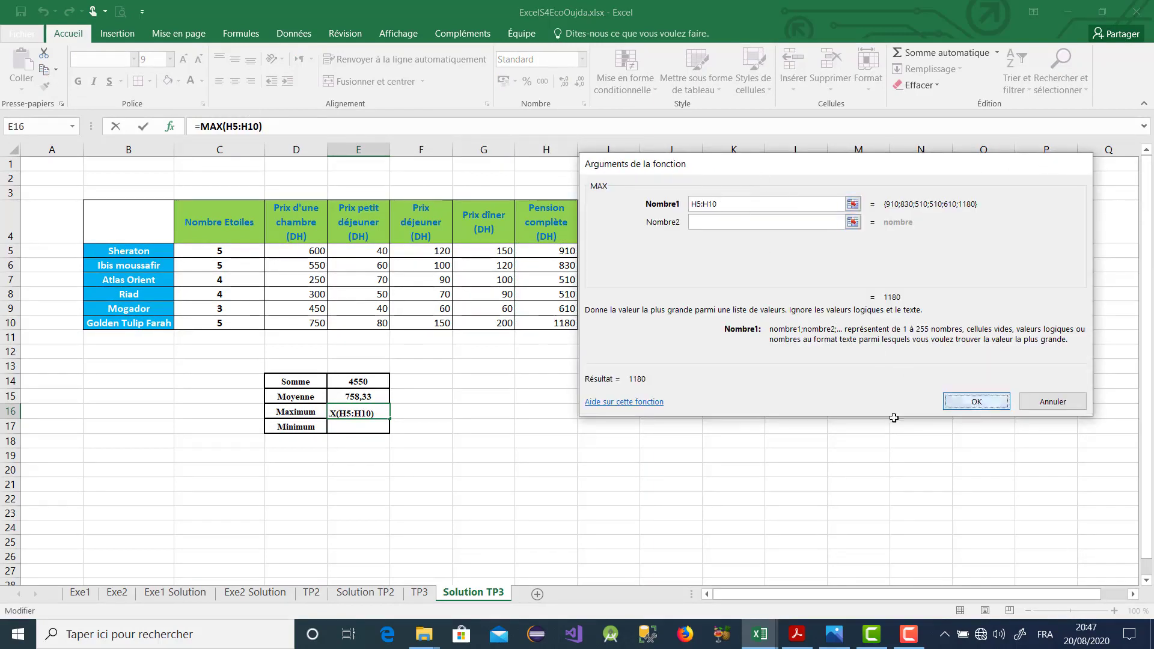
{"action": "key", "text": "Return"}
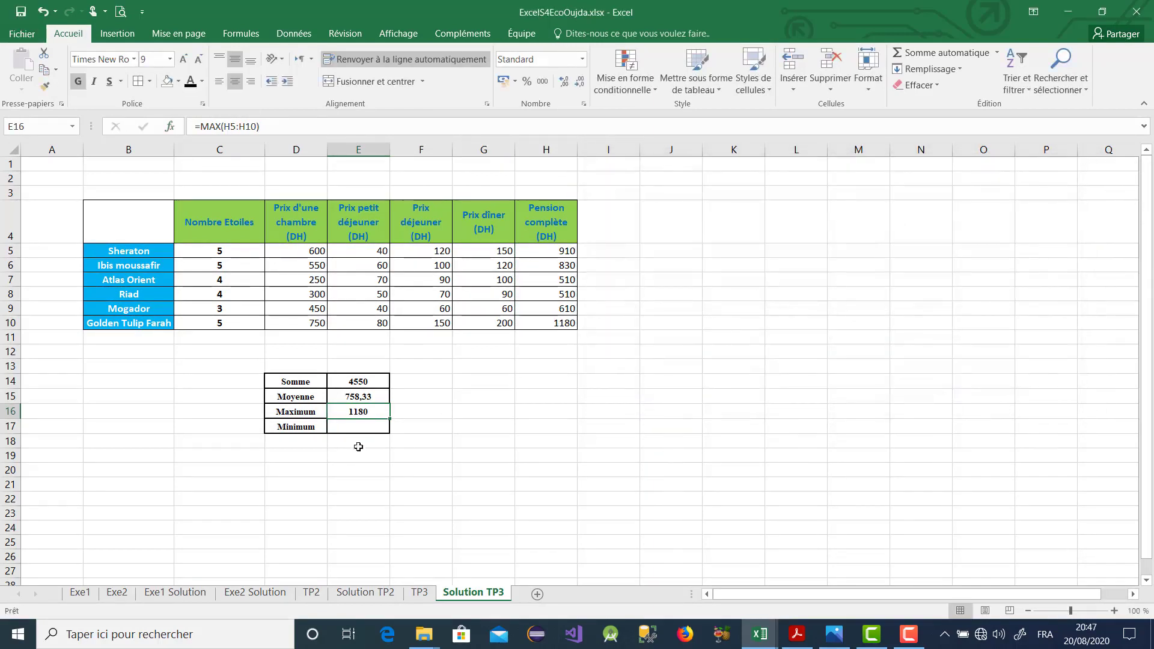
Step: Calculate the minimum of the full-board prices H5:H10 in E17 with the MIN function
{"action": "left_click", "coordinate": [351, 427]}
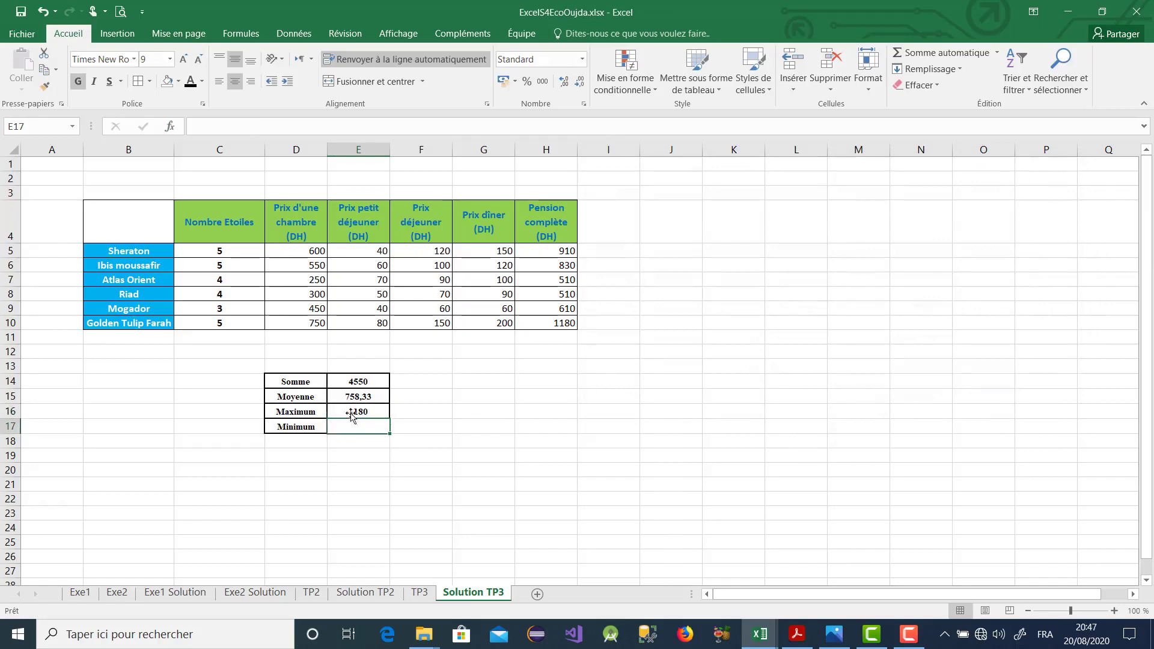
{"action": "left_click", "coordinate": [171, 127]}
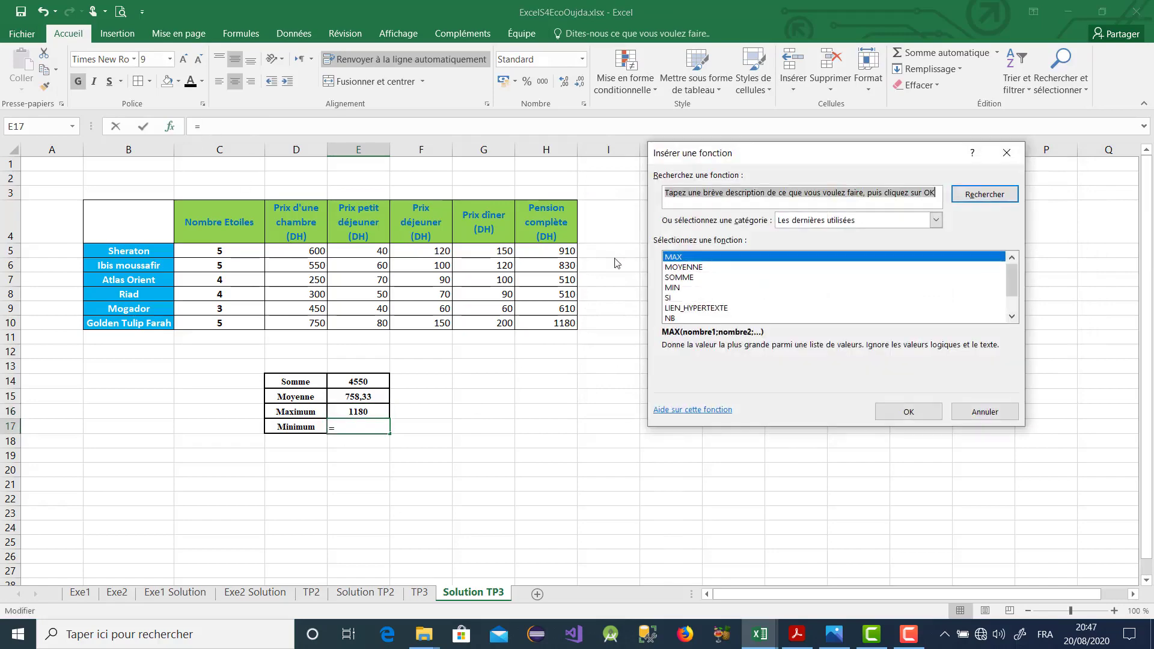
{"action": "left_click", "coordinate": [672, 287]}
{"action": "left_click", "coordinate": [909, 412]}
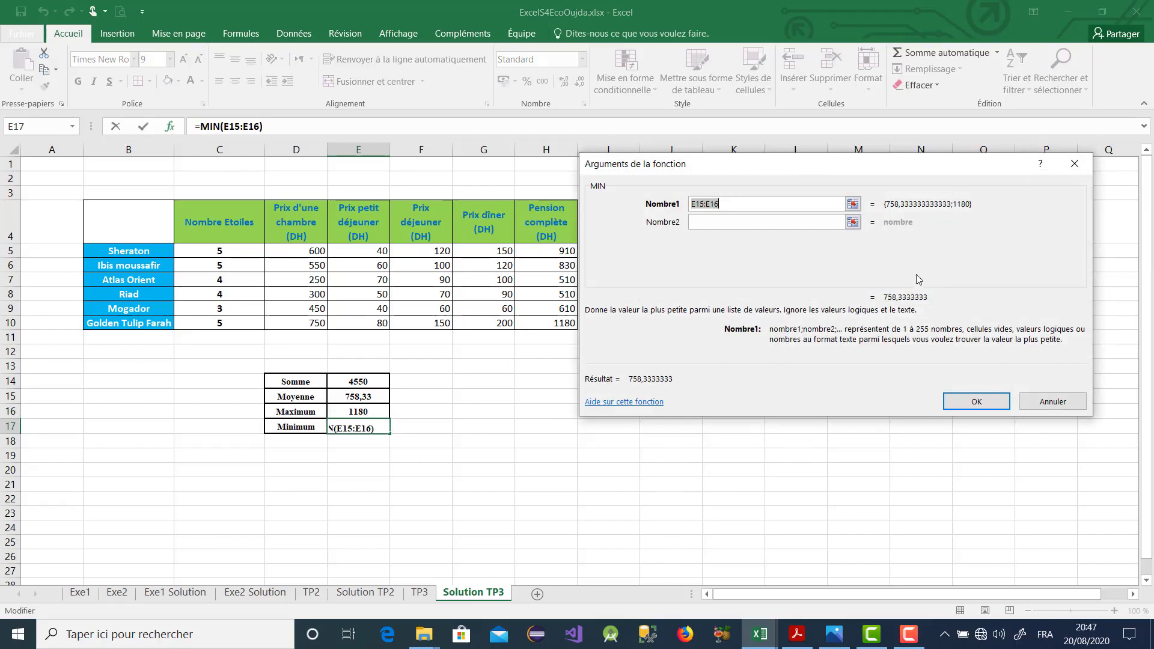
{"action": "left_click", "coordinate": [853, 205]}
{"action": "left_click", "coordinate": [559, 251]}
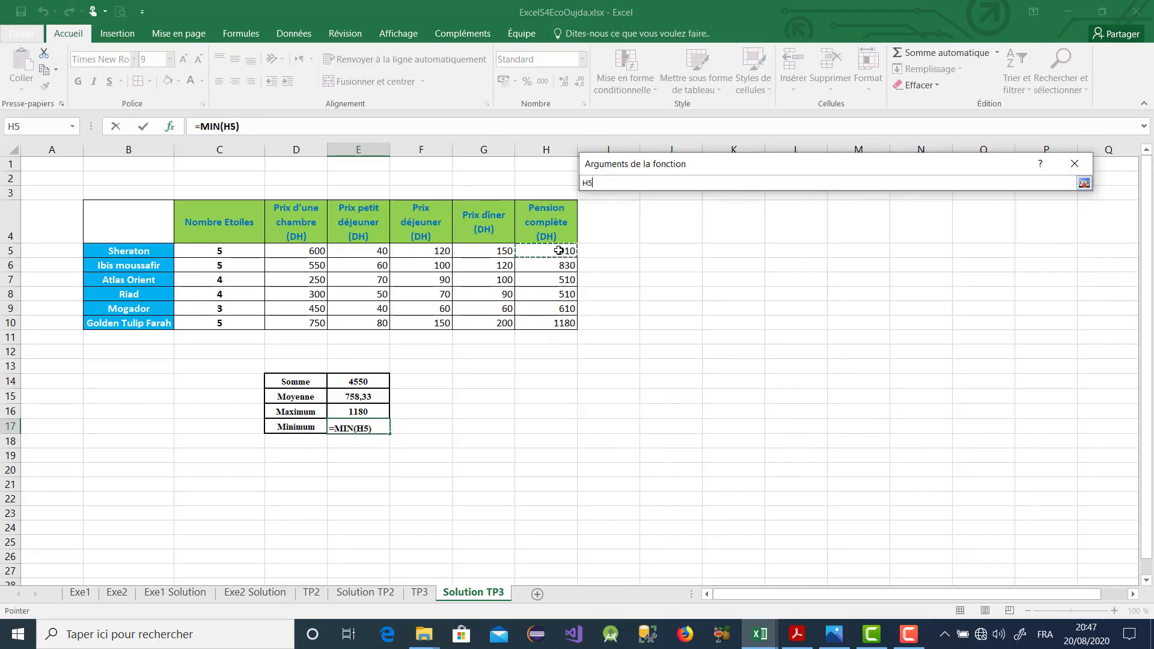
{"action": "left_click_drag", "start_coordinate": [559, 251], "coordinate": [562, 323]}
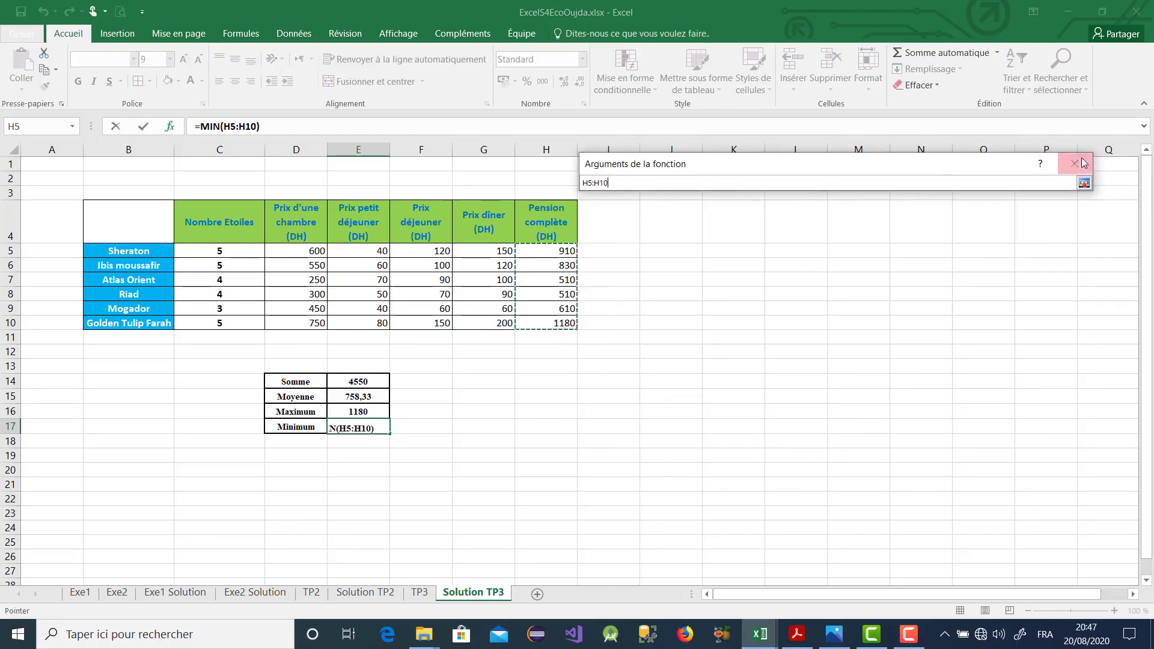
{"action": "left_click", "coordinate": [1085, 184]}
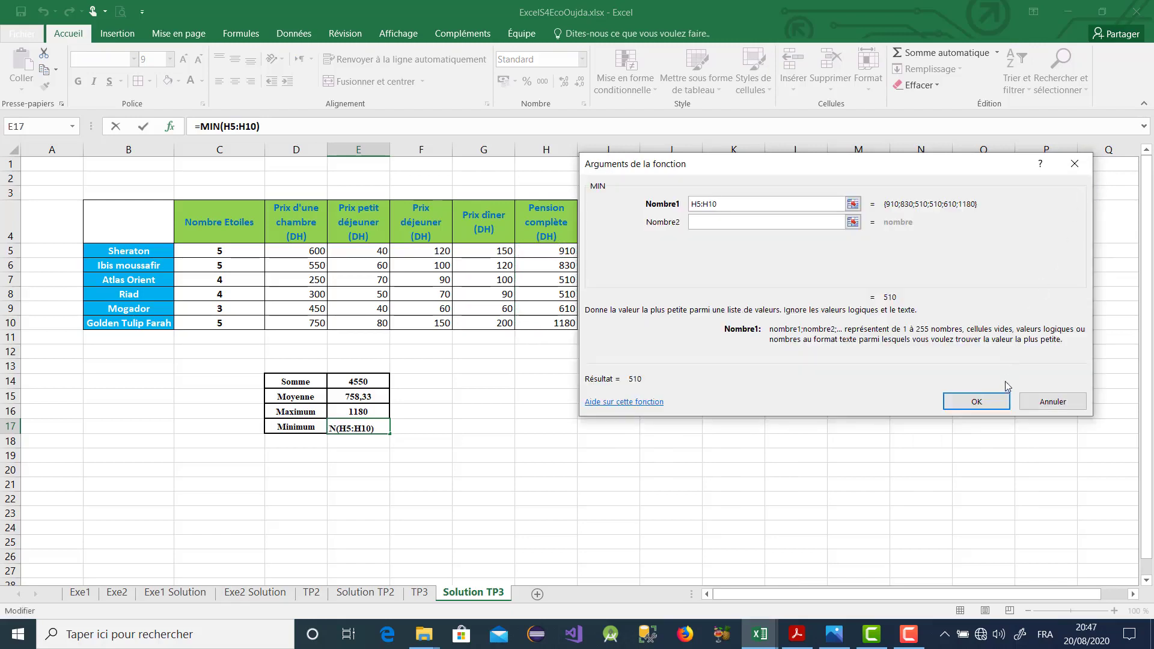
{"action": "left_click", "coordinate": [991, 402]}
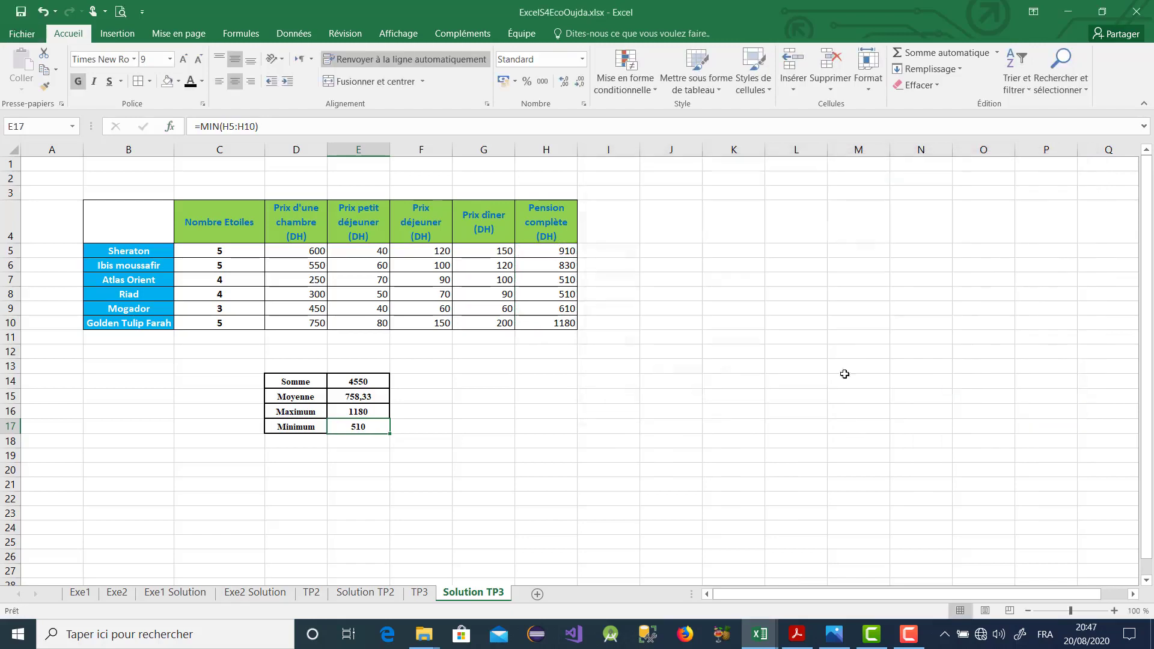
Step: Review the formulas in E14:E17 and the lunch and dinner price ranges F5:F10 and G5:G10
{"action": "left_click", "coordinate": [441, 407]}
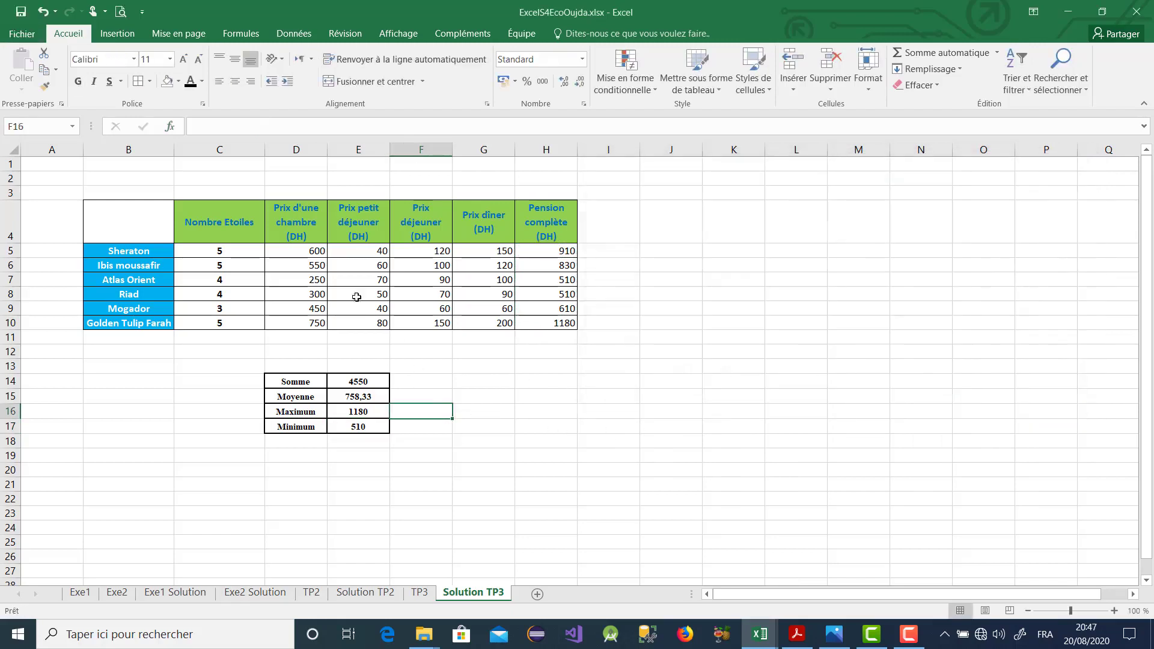
{"action": "left_click", "coordinate": [520, 394]}
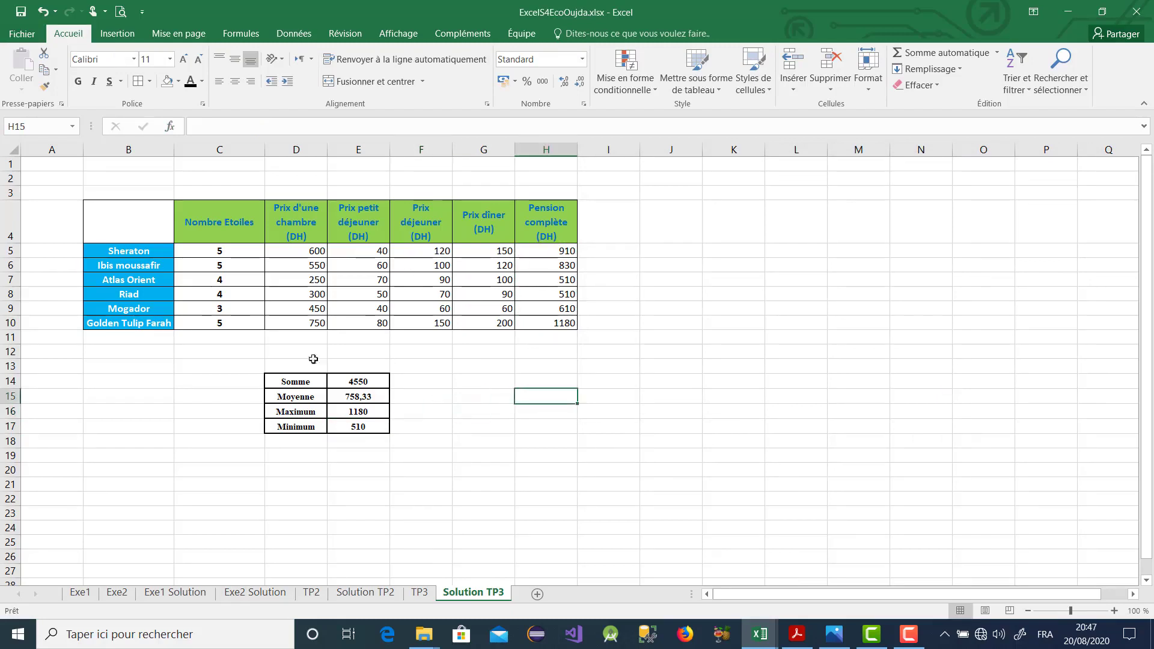
{"action": "left_click", "coordinate": [355, 383]}
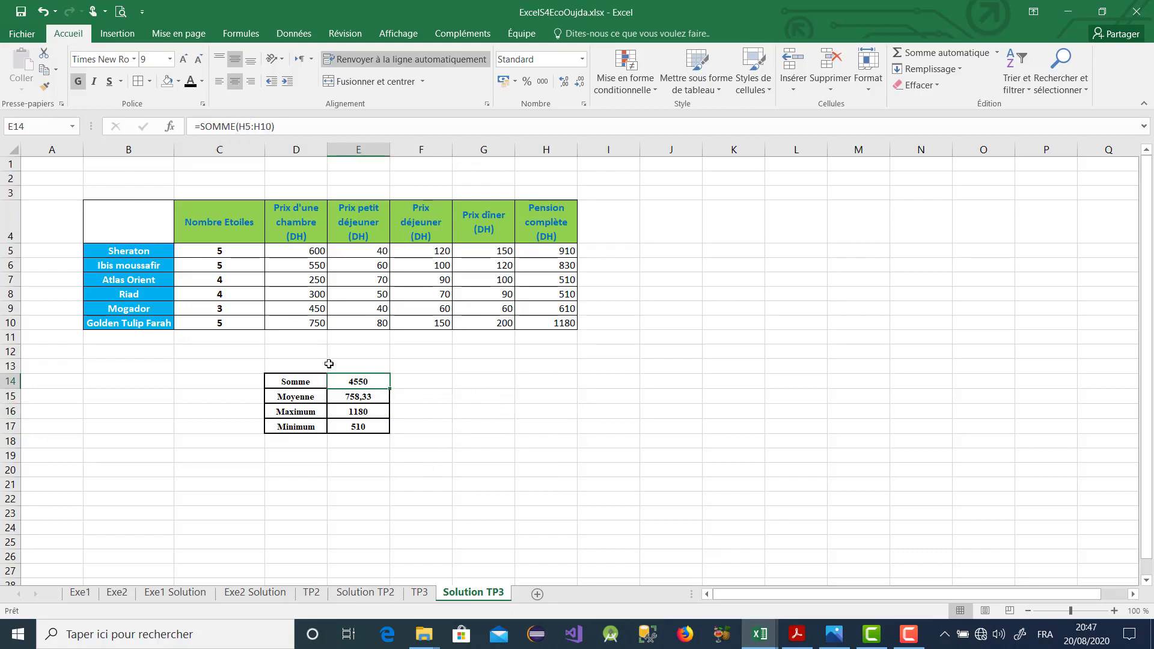
{"action": "left_click", "coordinate": [357, 398]}
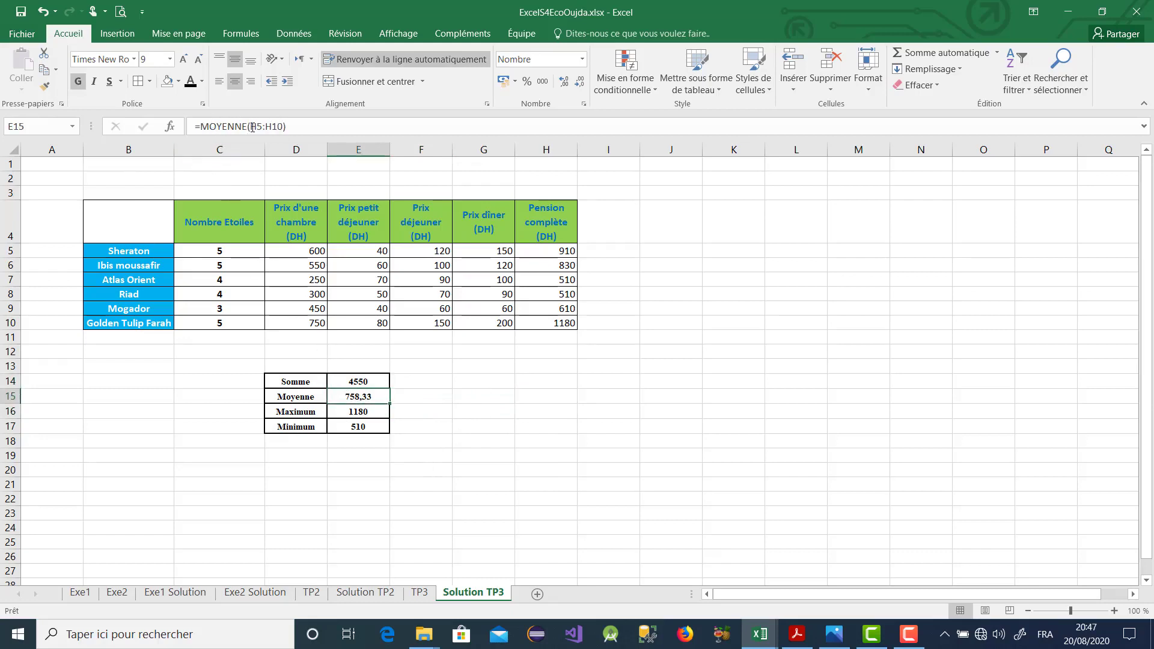
{"action": "left_click", "coordinate": [361, 412]}
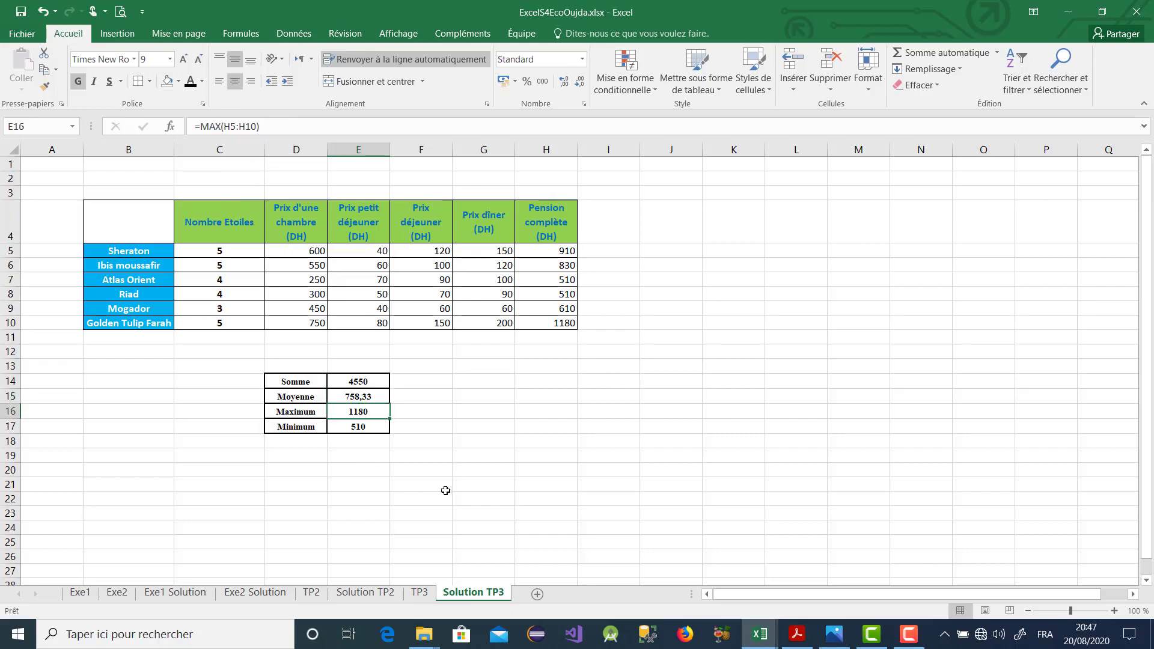
{"action": "left_click", "coordinate": [366, 427]}
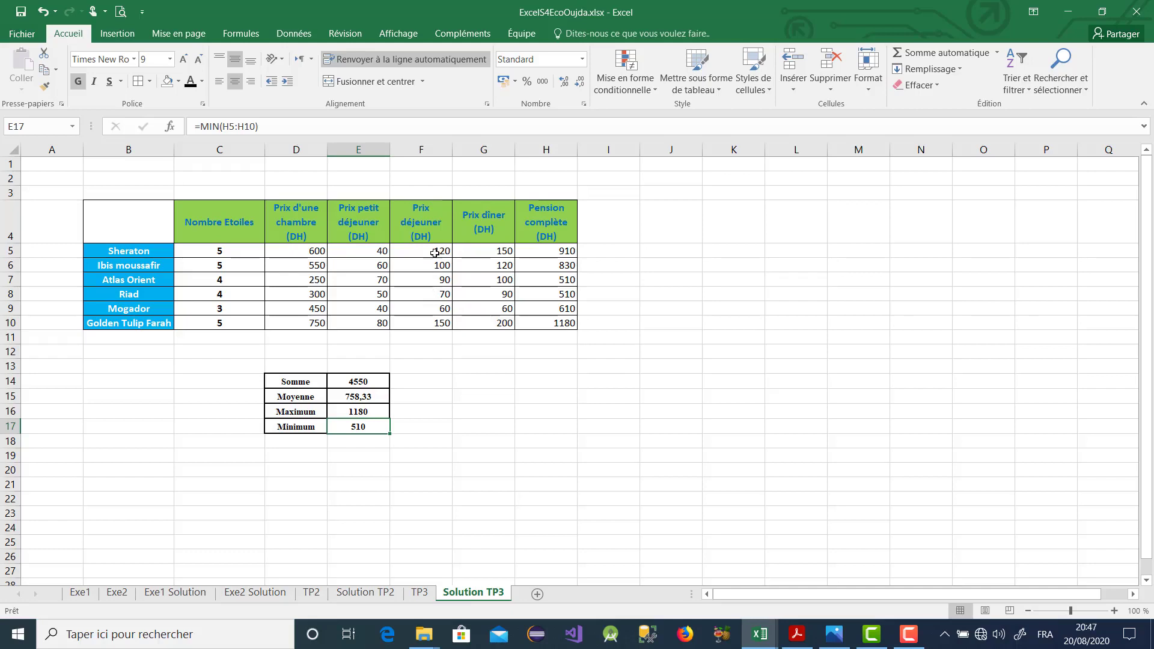
{"action": "left_click_drag", "start_coordinate": [435, 253], "coordinate": [442, 323]}
{"action": "left_click_drag", "start_coordinate": [483, 251], "coordinate": [493, 323]}
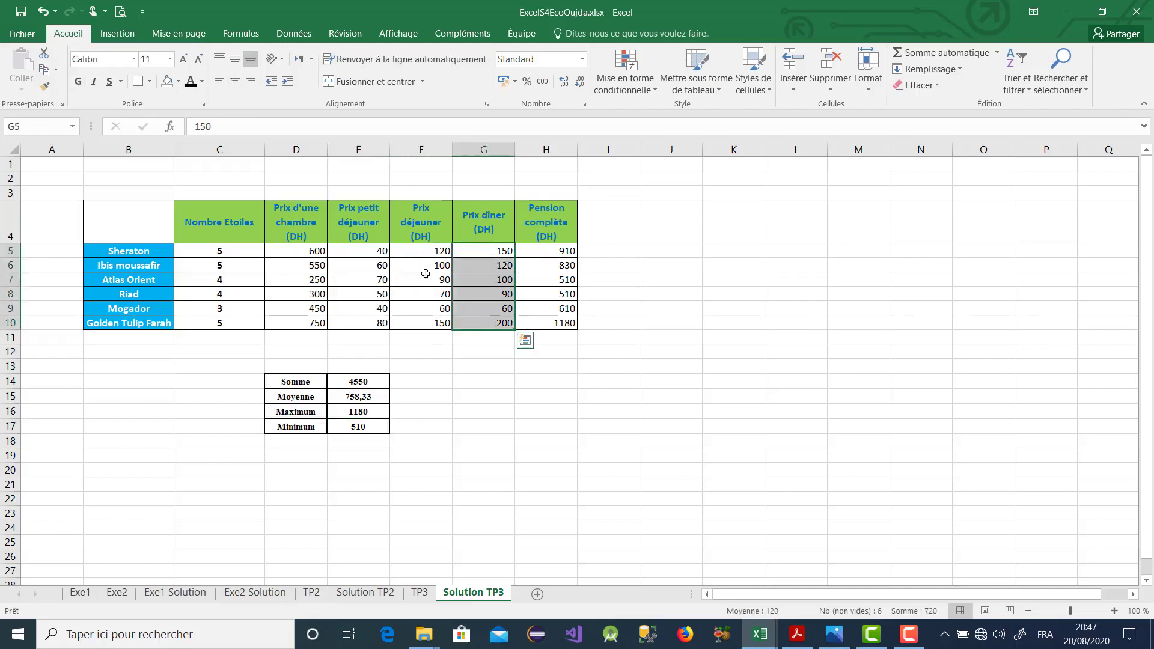
{"action": "left_click_drag", "start_coordinate": [418, 249], "coordinate": [434, 323]}
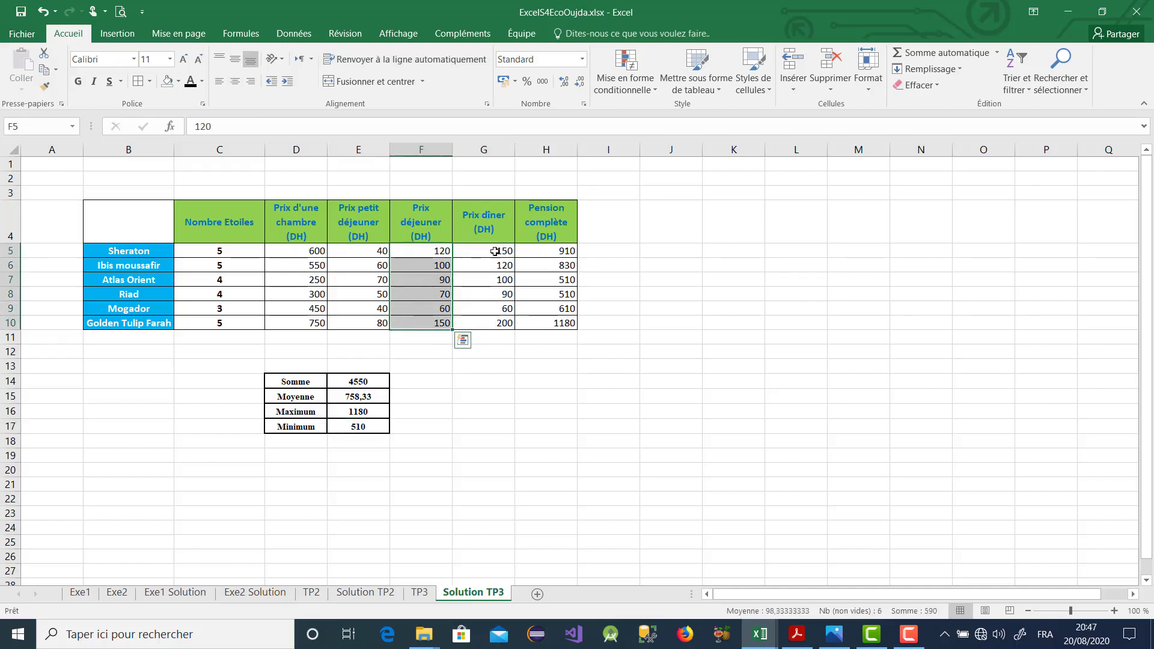
Step: Insert a MAX function in H14 with the lunch prices F5:F10 as its first argument
{"action": "left_click", "coordinate": [544, 386]}
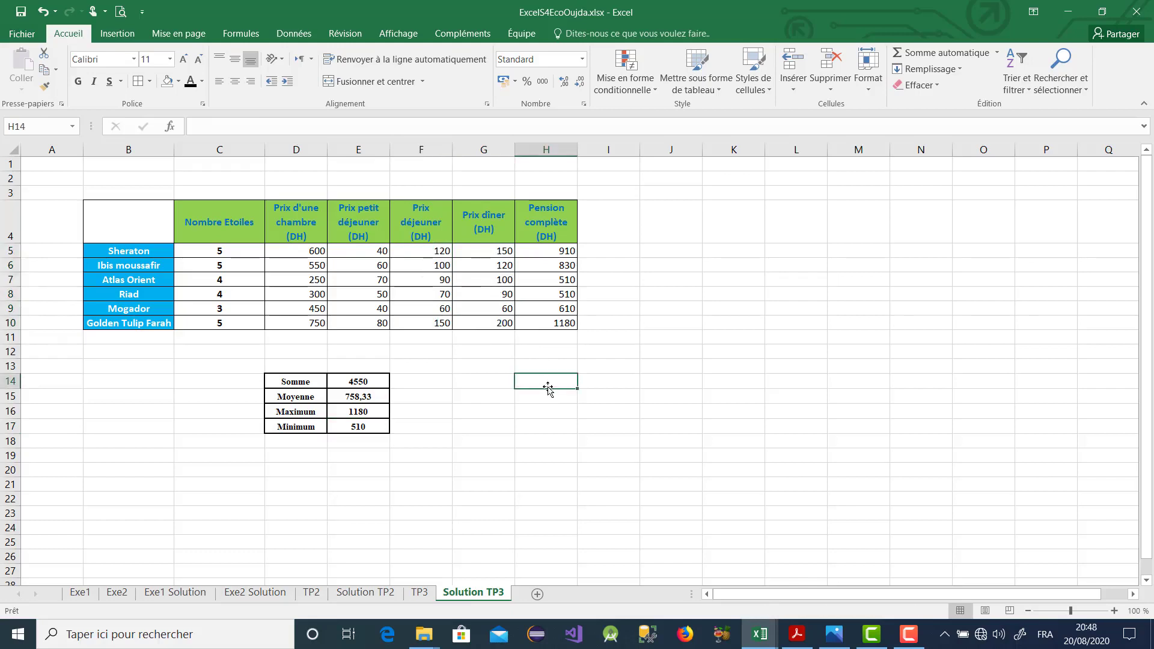
{"action": "left_click", "coordinate": [175, 127]}
{"action": "left_click", "coordinate": [679, 269]}
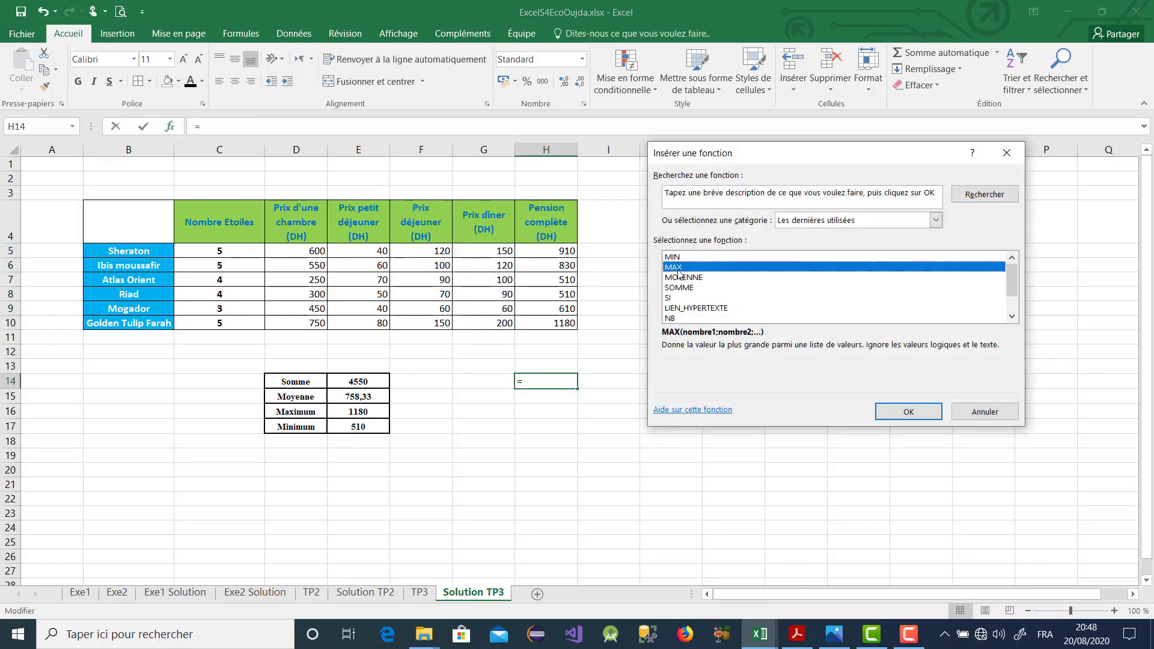
{"action": "left_click", "coordinate": [882, 416]}
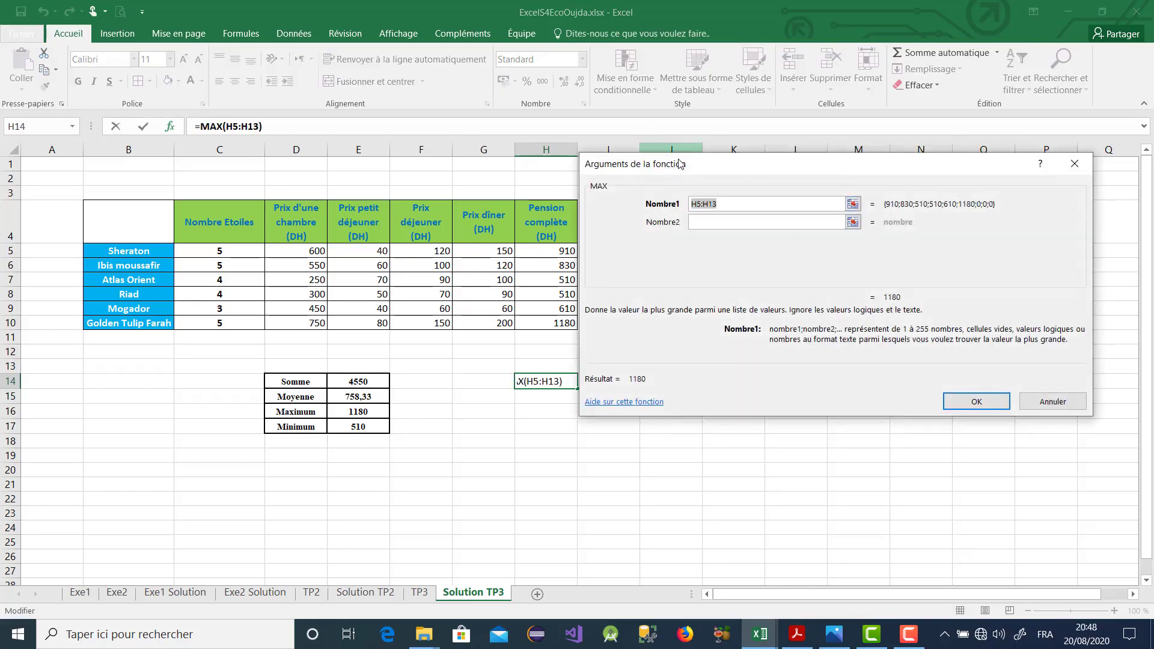
{"action": "left_click_drag", "start_coordinate": [679, 164], "coordinate": [743, 163]}
{"action": "left_click", "coordinate": [917, 204]}
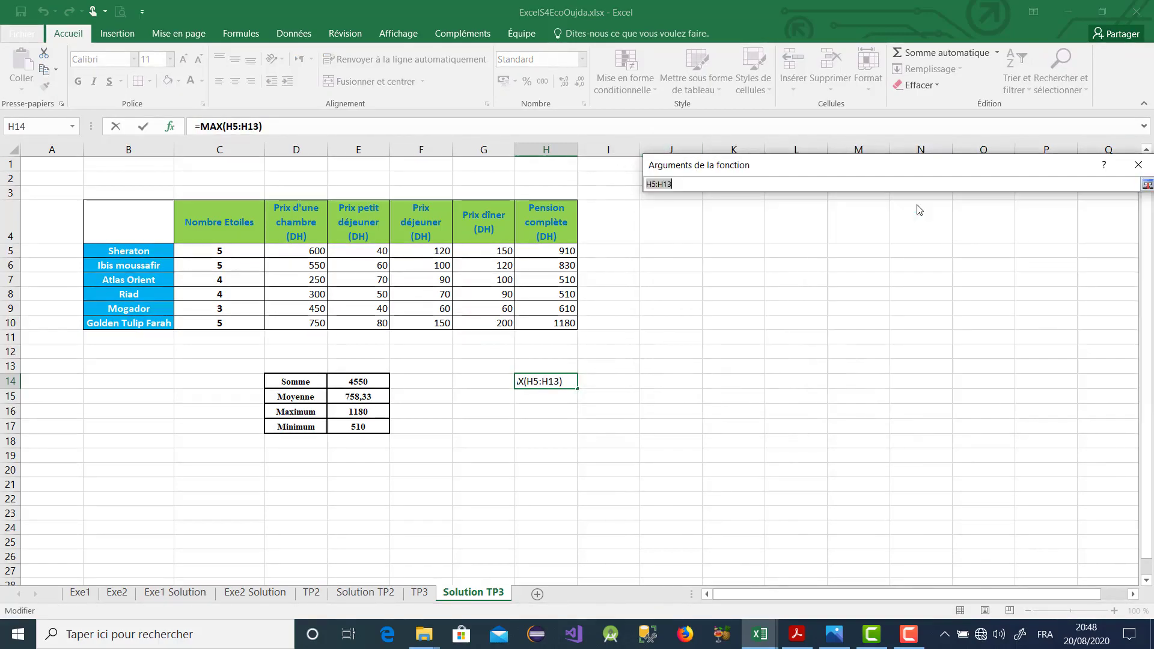
{"action": "left_click_drag", "start_coordinate": [433, 253], "coordinate": [426, 319]}
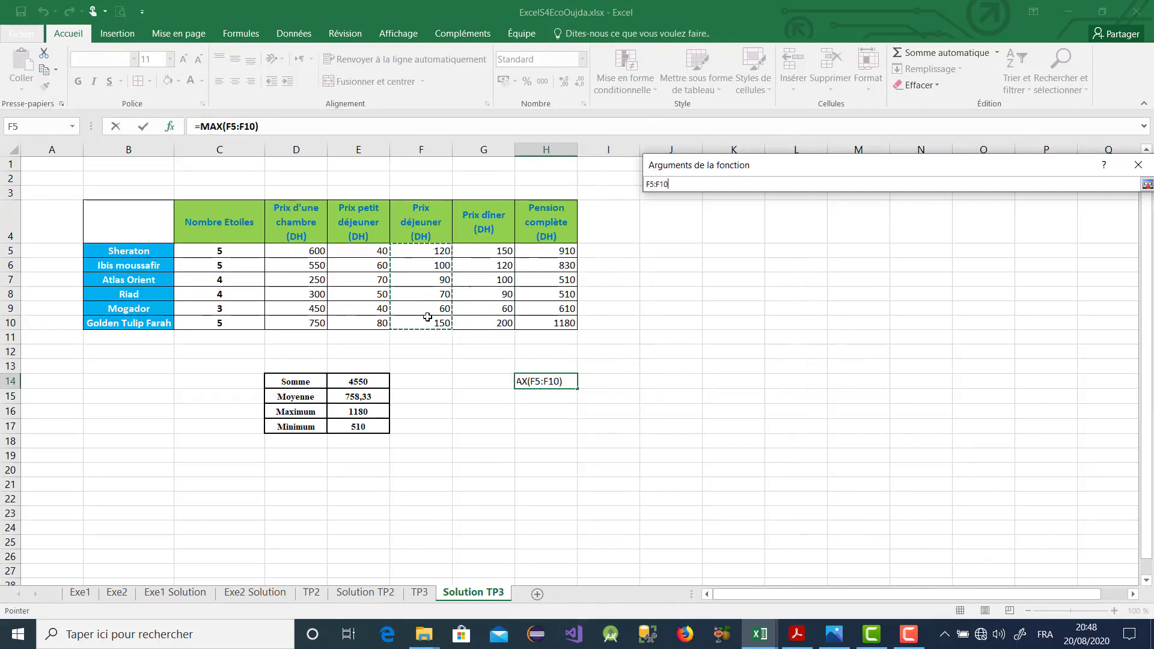
{"action": "left_click_drag", "start_coordinate": [958, 166], "coordinate": [861, 151]}
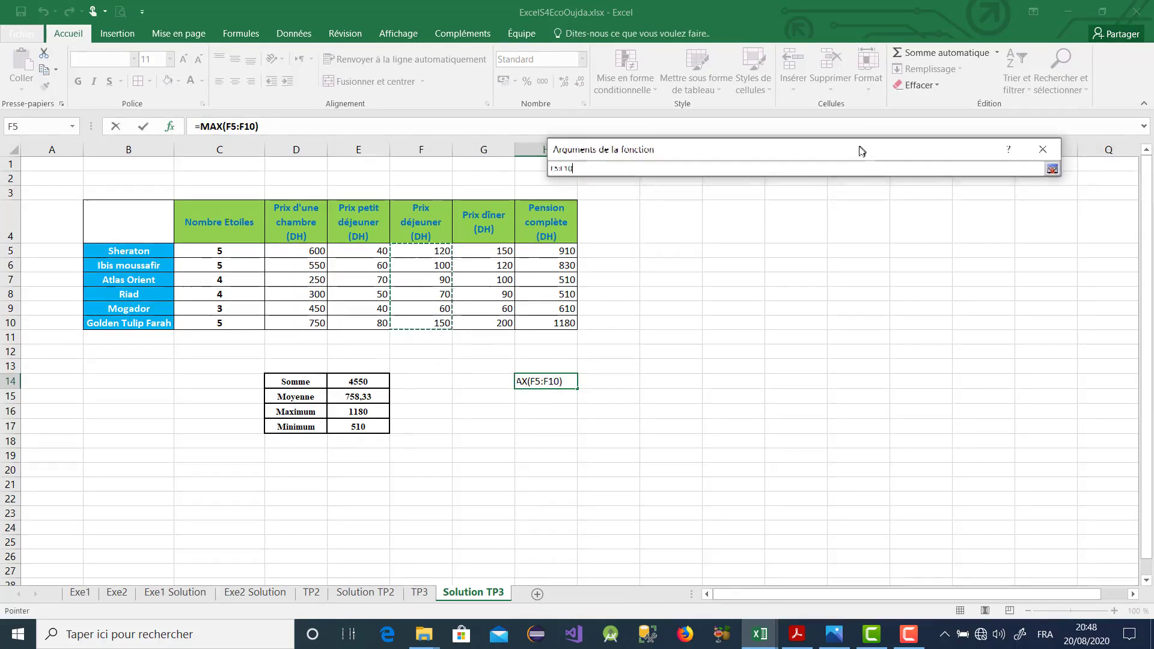
{"action": "left_click", "coordinate": [1052, 170]}
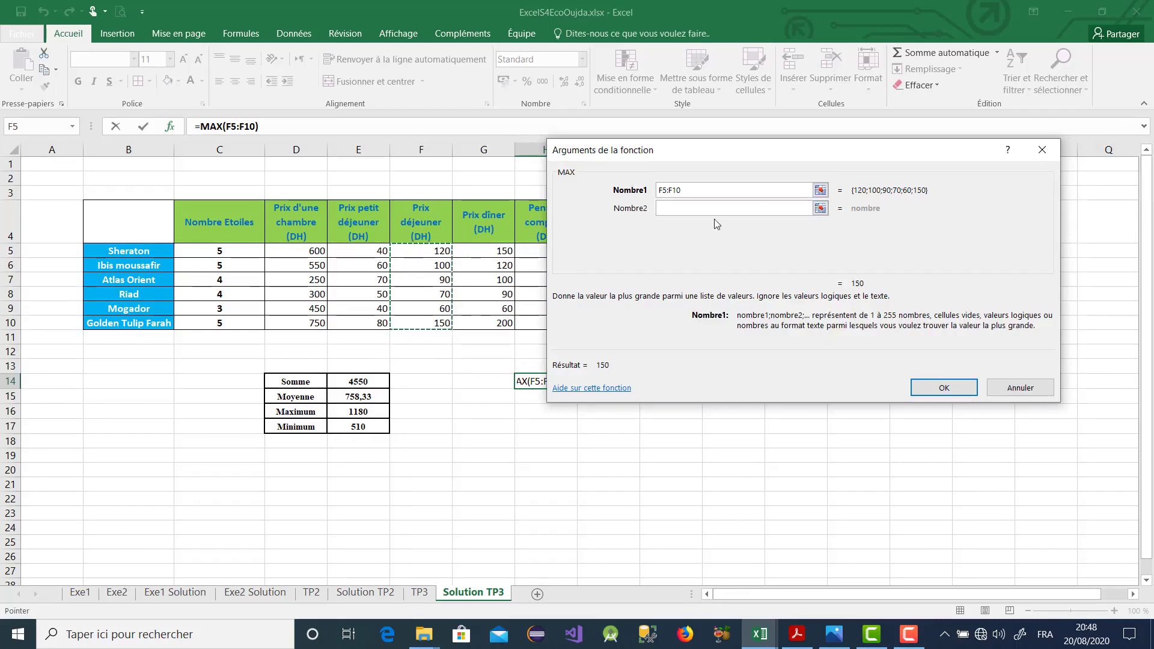
Step: Add the dinner prices G5:G10 as the second argument of the MAX function in H14 and complete the formula
{"action": "left_click_drag", "start_coordinate": [757, 160], "coordinate": [816, 161]}
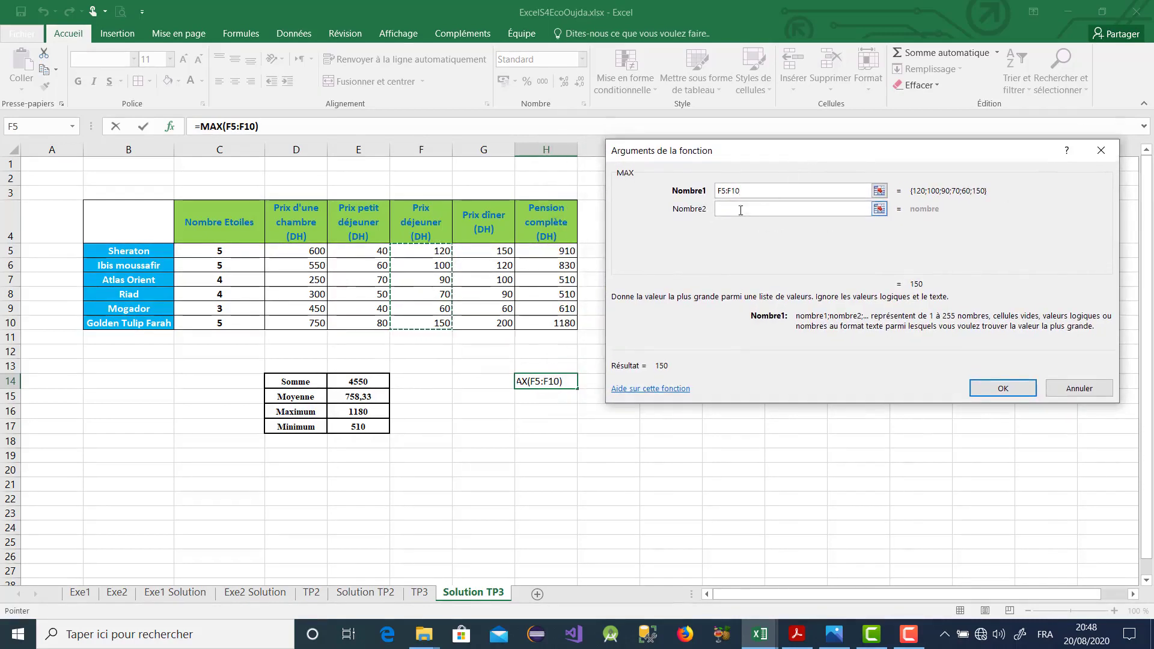
{"action": "left_click", "coordinate": [880, 209]}
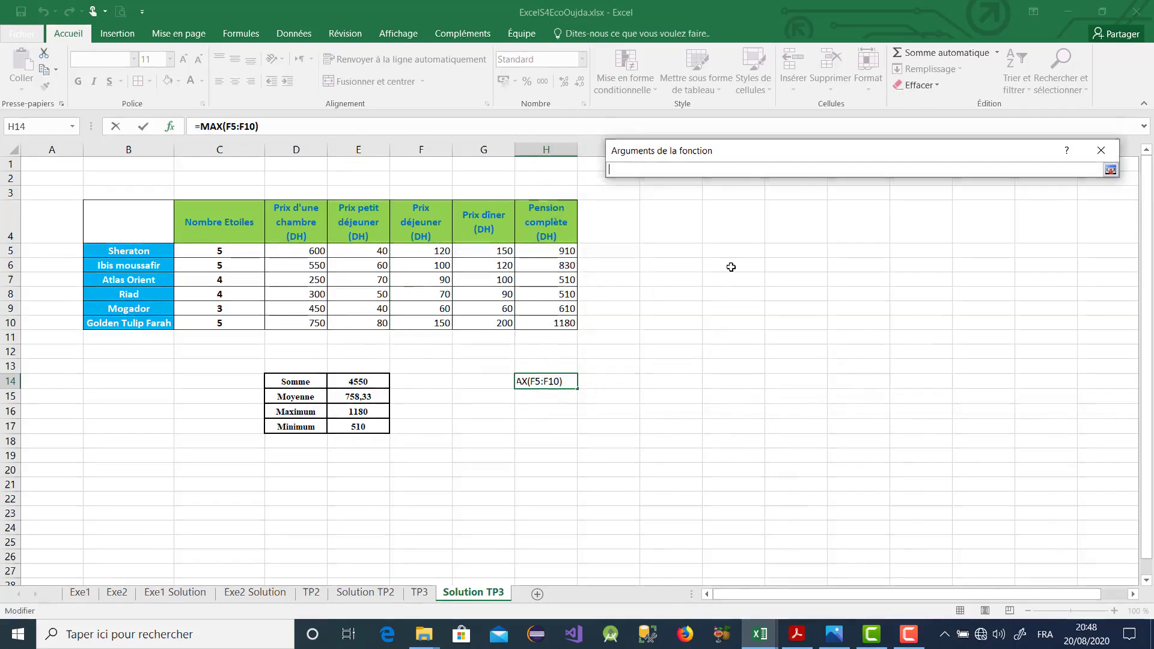
{"action": "left_click", "coordinate": [484, 252]}
{"action": "left_click_drag", "start_coordinate": [483, 269], "coordinate": [505, 323]}
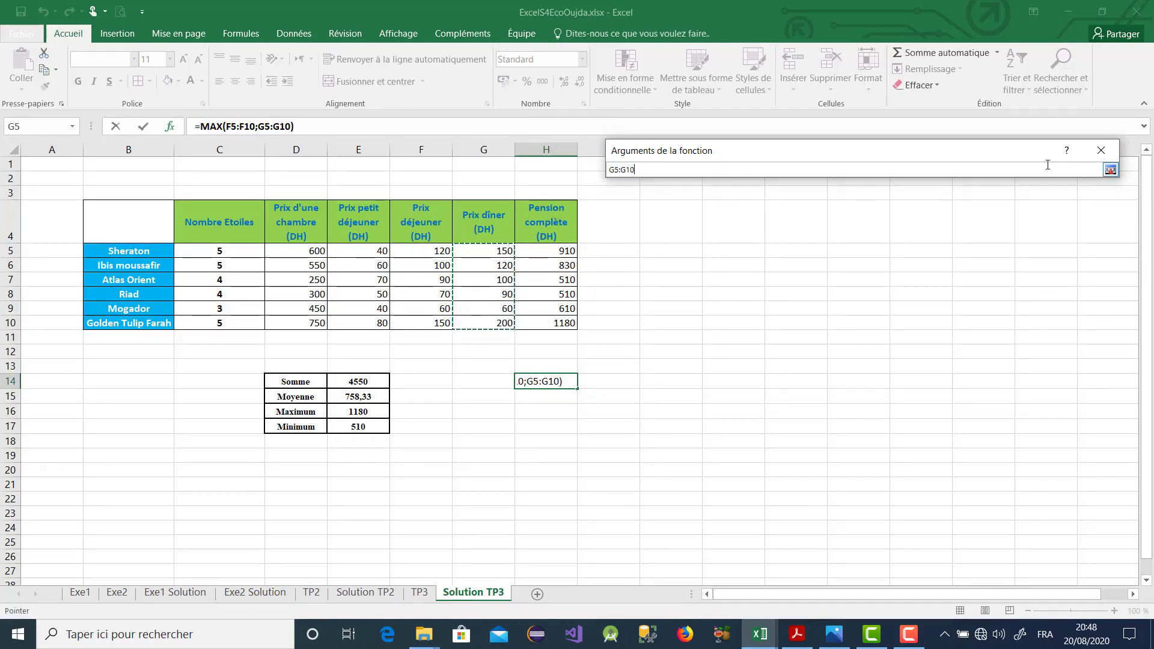
{"action": "left_click", "coordinate": [1110, 169]}
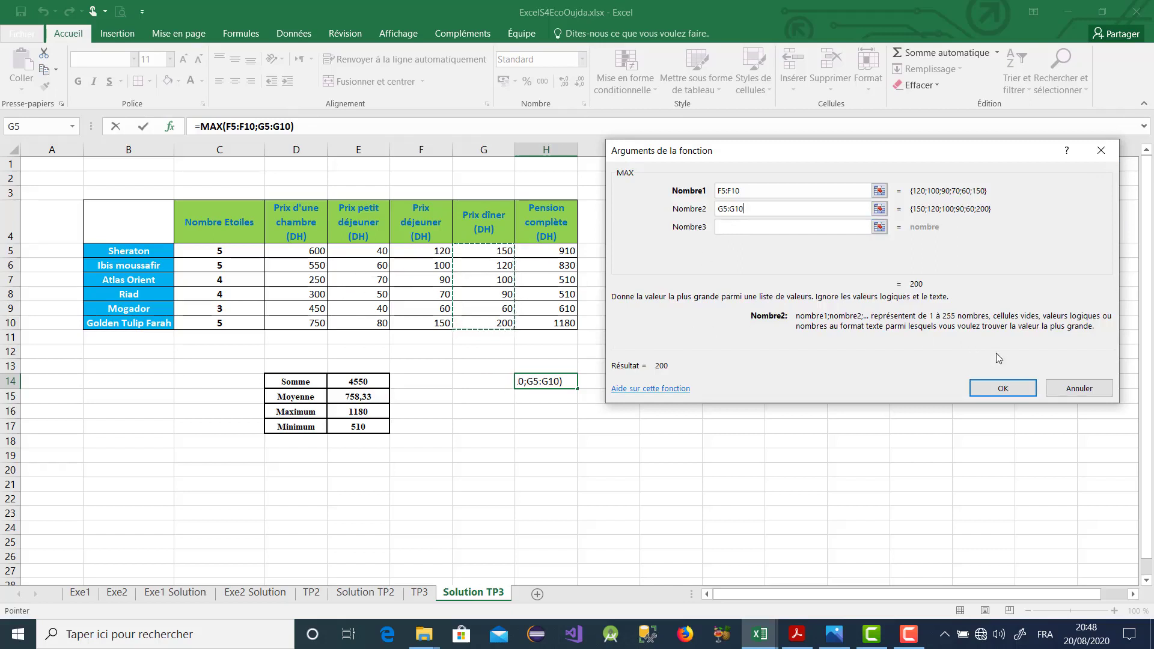
{"action": "left_click", "coordinate": [998, 390]}
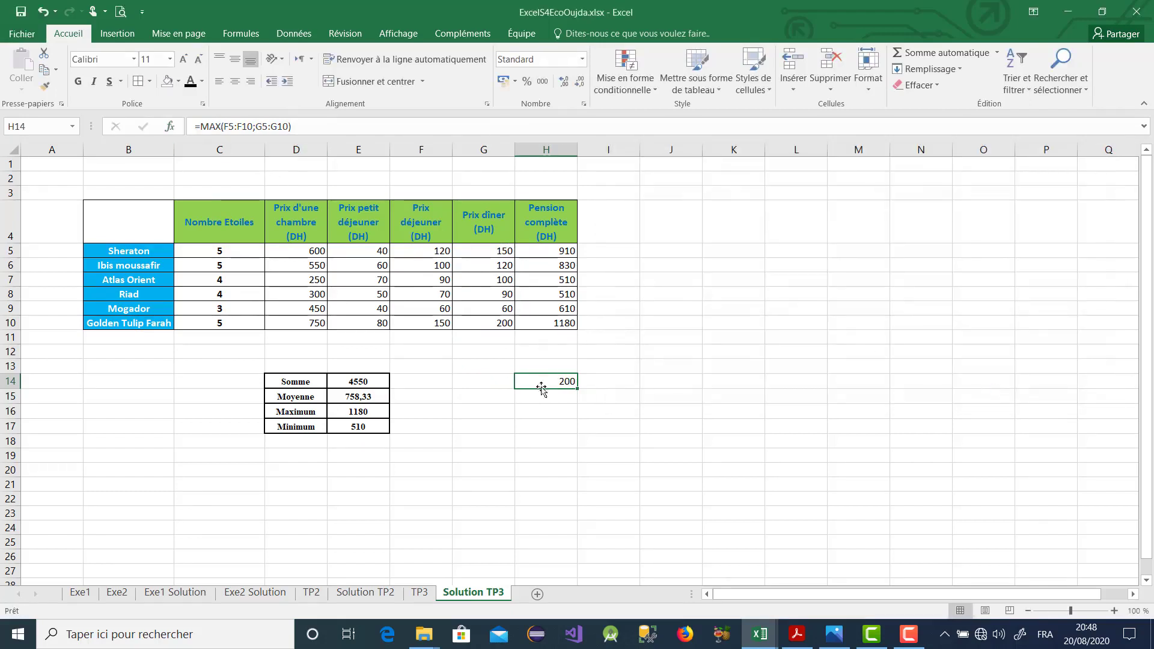
Step: Examine the function name and both argument ranges of the MAX formula in H14, undoing the accidental replacement of its second range
{"action": "double_click", "coordinate": [208, 125]}
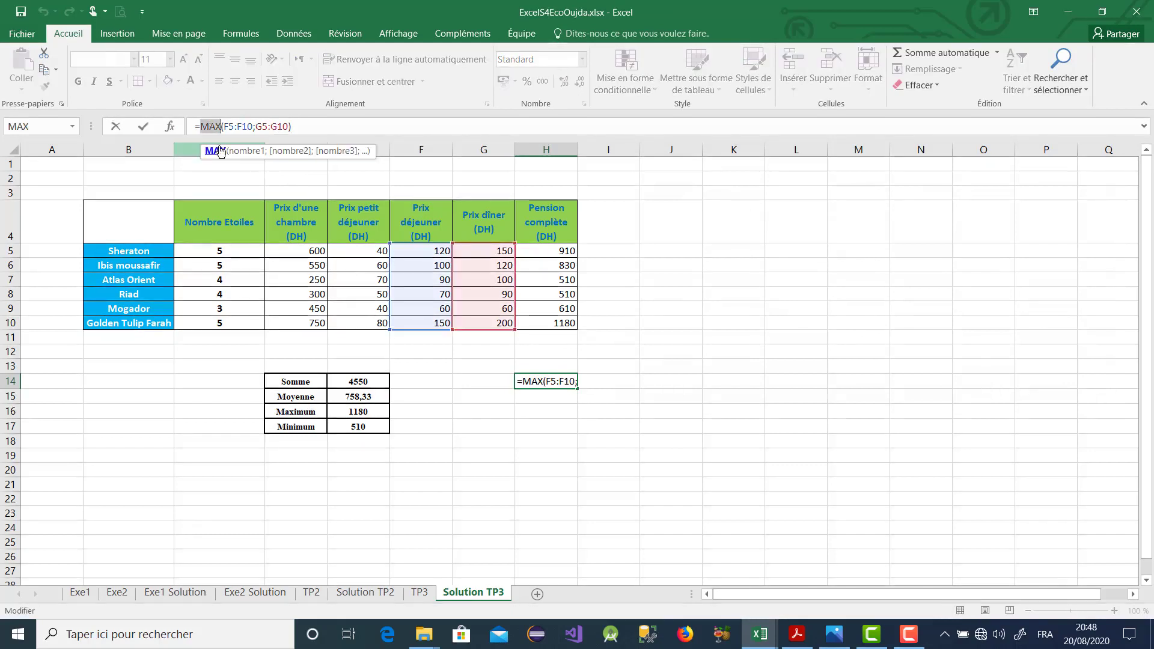
{"action": "left_click_drag", "start_coordinate": [223, 126], "coordinate": [253, 127]}
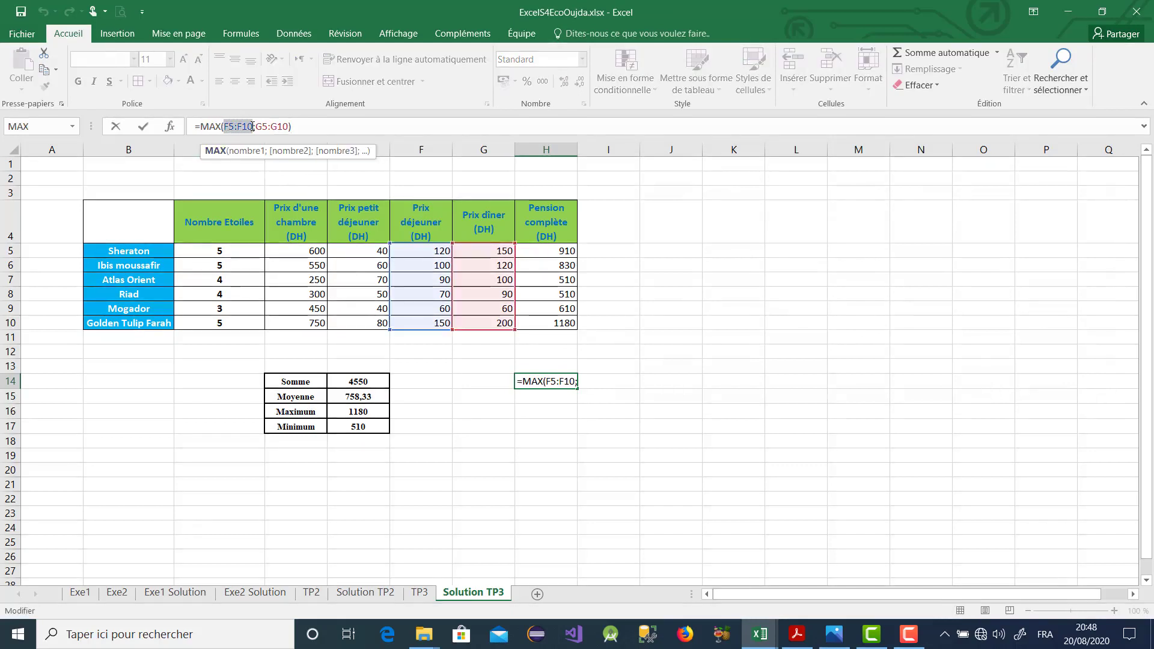
{"action": "left_click", "coordinate": [240, 131]}
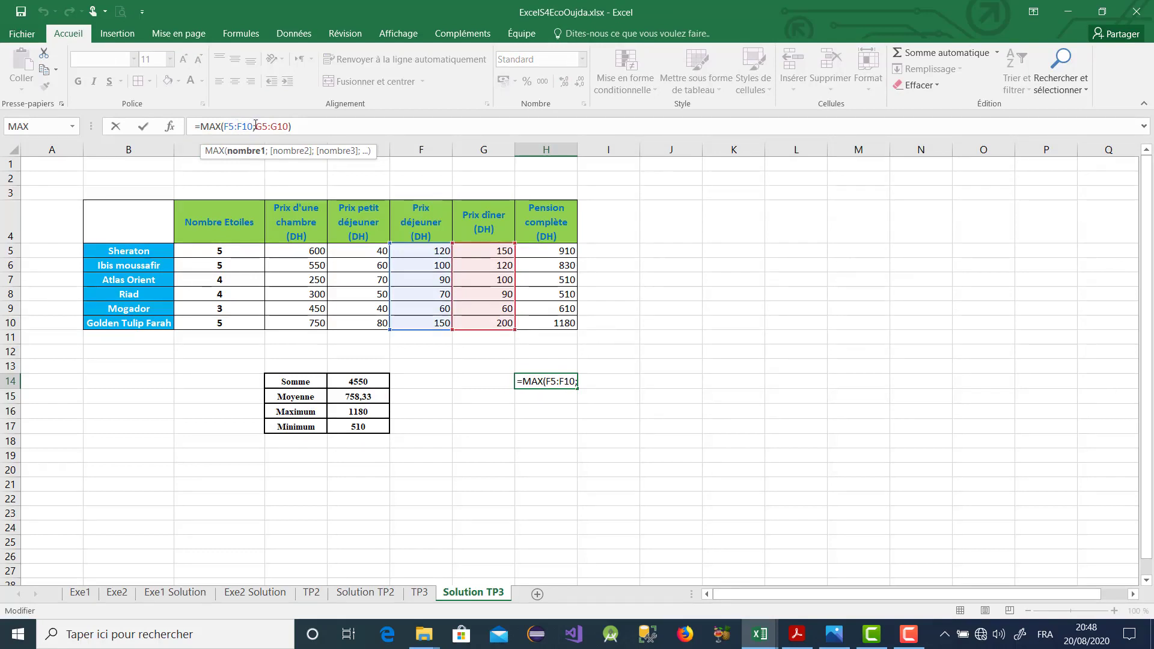
{"action": "left_click_drag", "start_coordinate": [255, 125], "coordinate": [290, 124]}
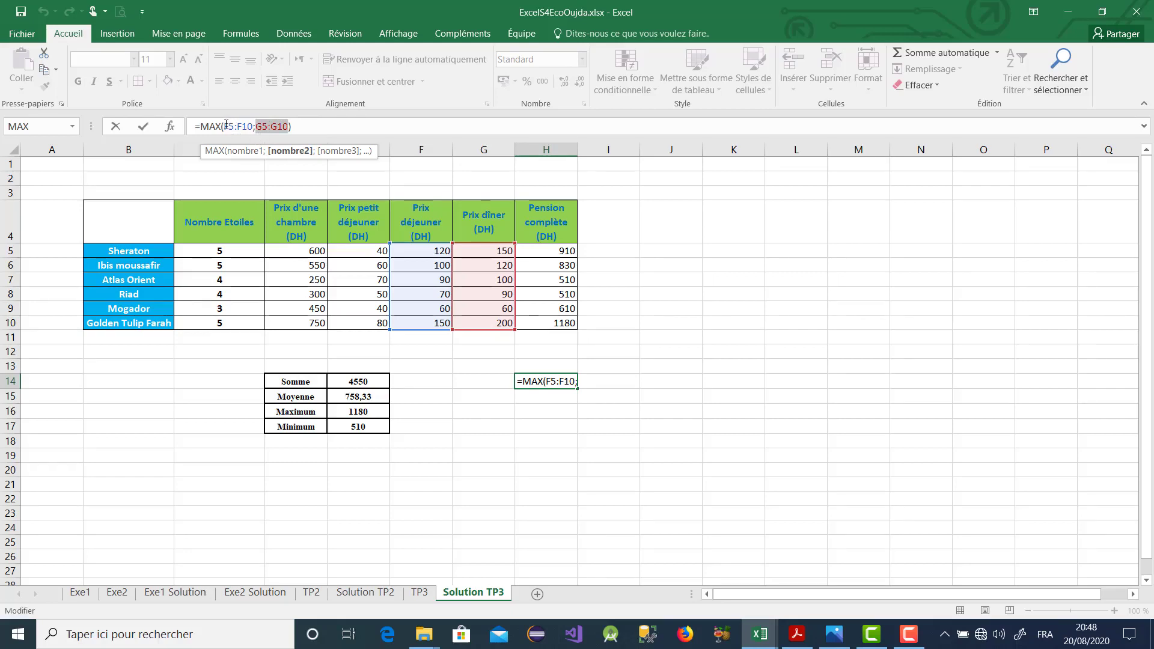
{"action": "left_click_drag", "start_coordinate": [254, 125], "coordinate": [289, 128]}
{"action": "left_click", "coordinate": [611, 384]}
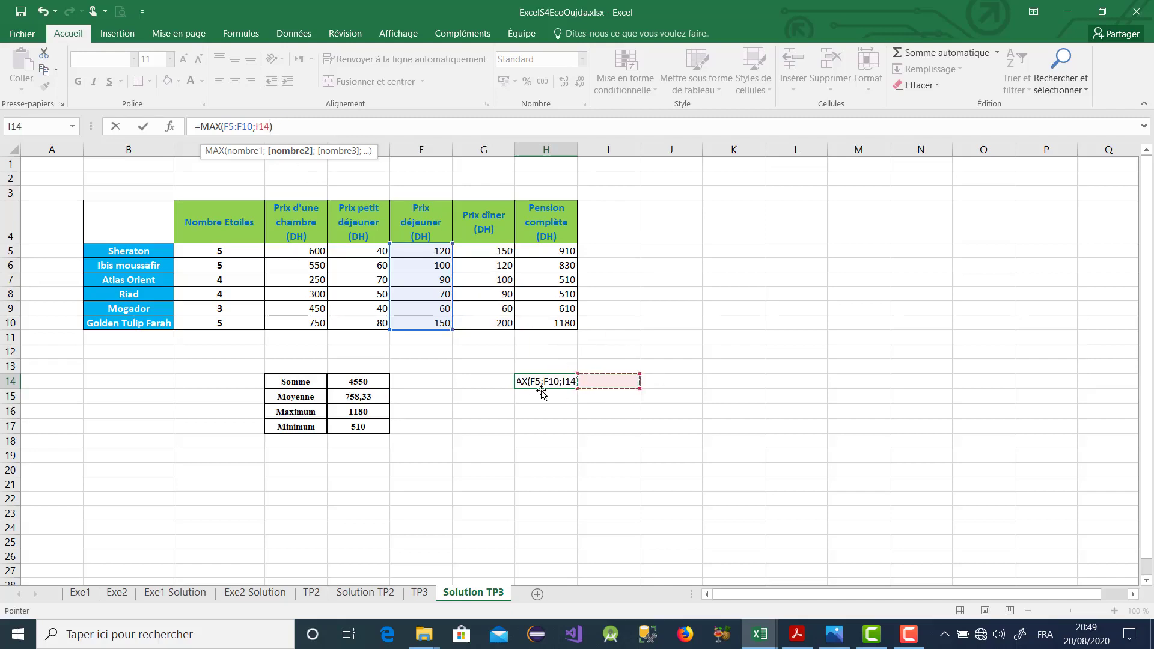
{"action": "left_click", "coordinate": [42, 11]}
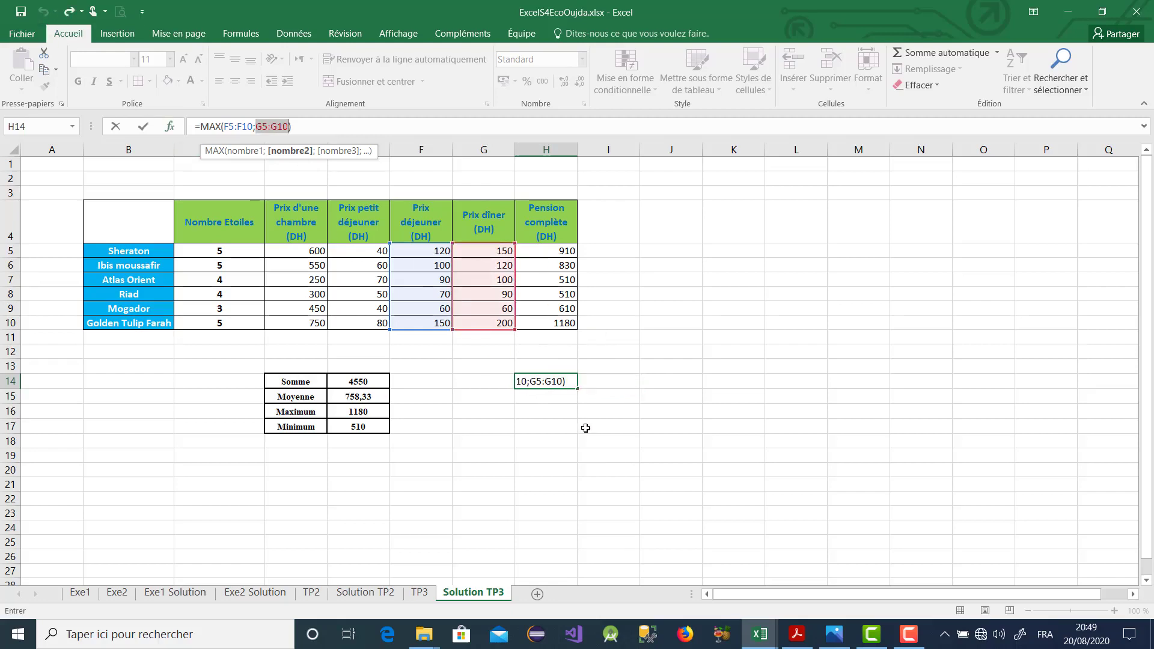
{"action": "key", "text": "Return"}
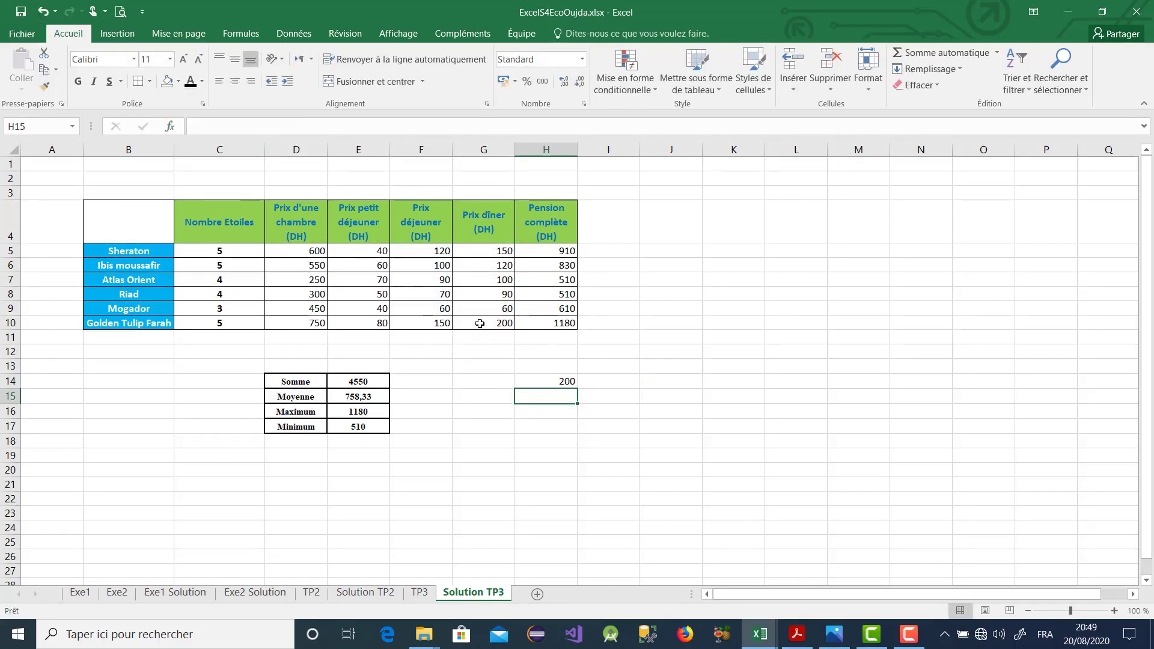
{"action": "left_click", "coordinate": [480, 324]}
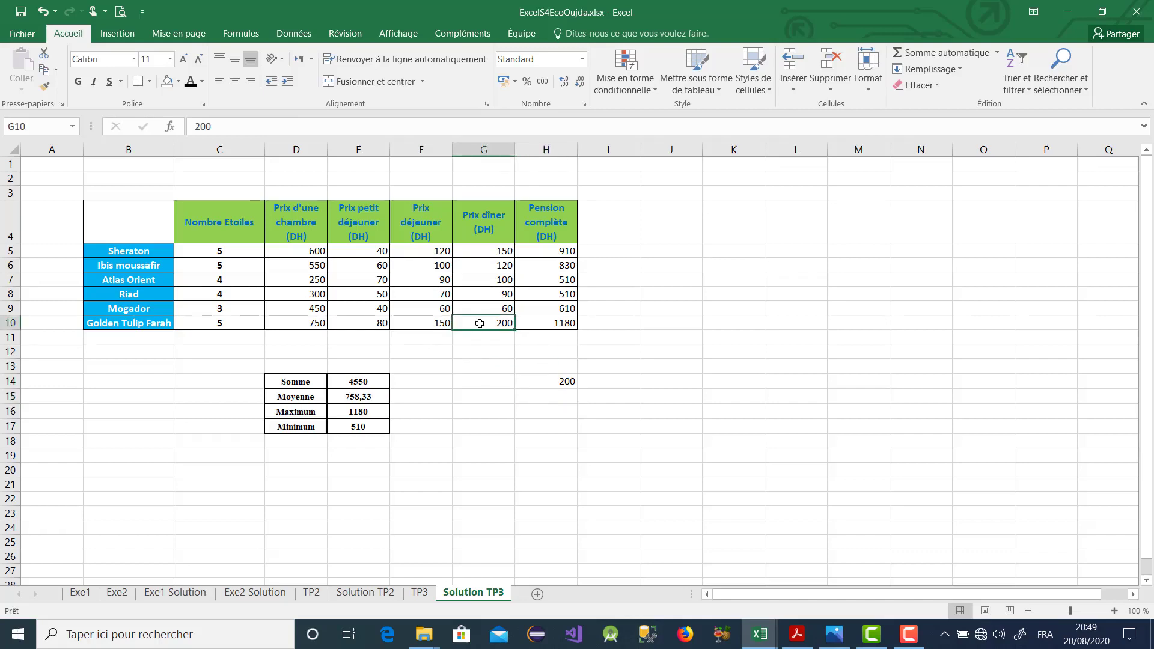